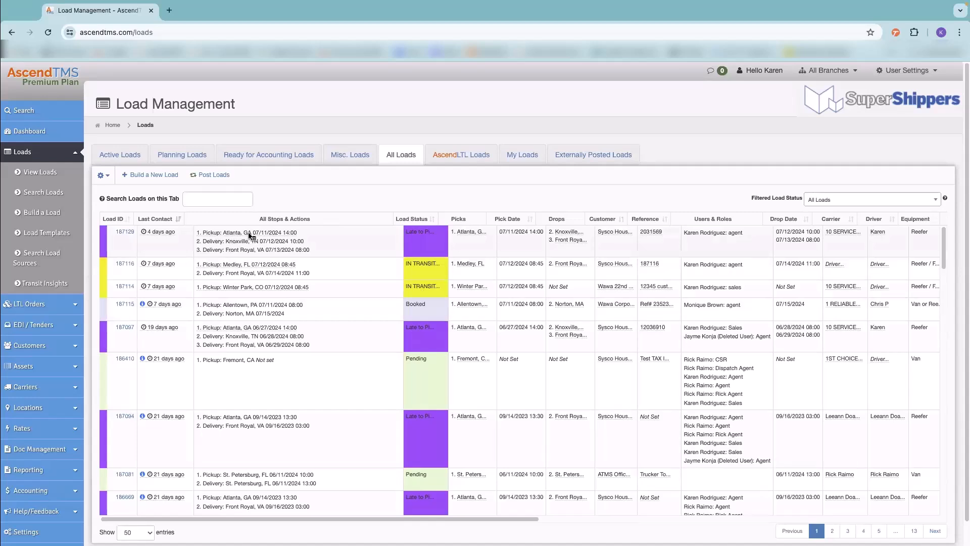
- Review the first load's stop, pickup location, customer and last-contact details, along with its available shortcut actions
{"action": "mouse_move", "coordinate": [249, 236]}
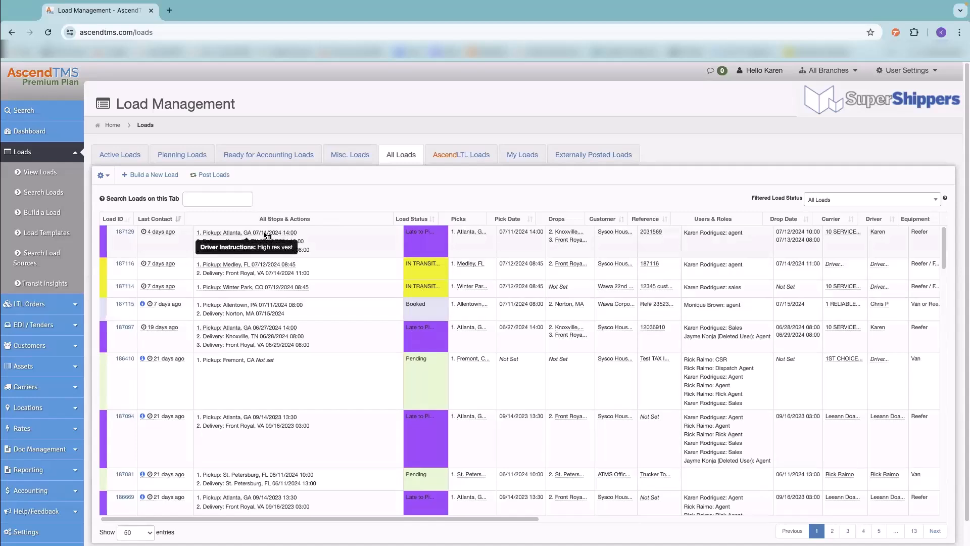
{"action": "mouse_move", "coordinate": [474, 235]}
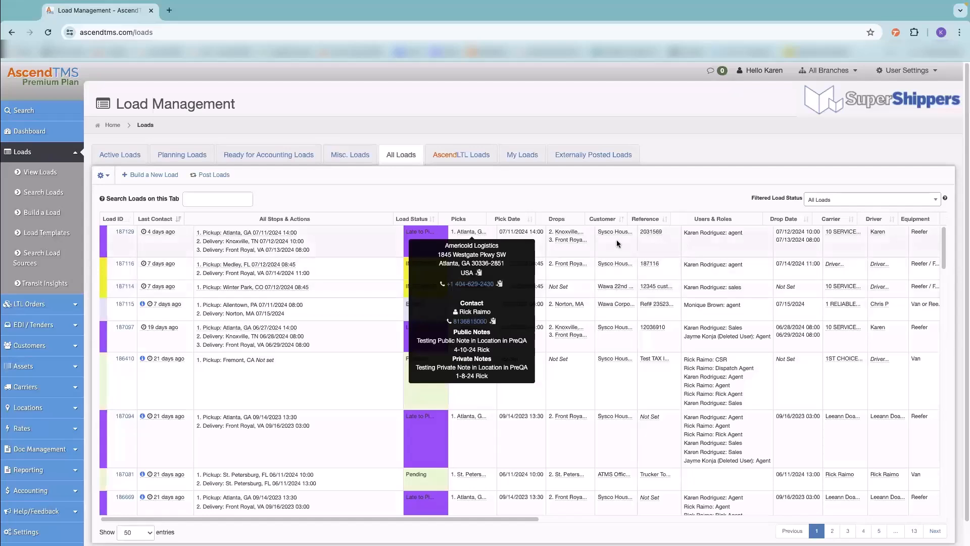
{"action": "mouse_move", "coordinate": [612, 232]}
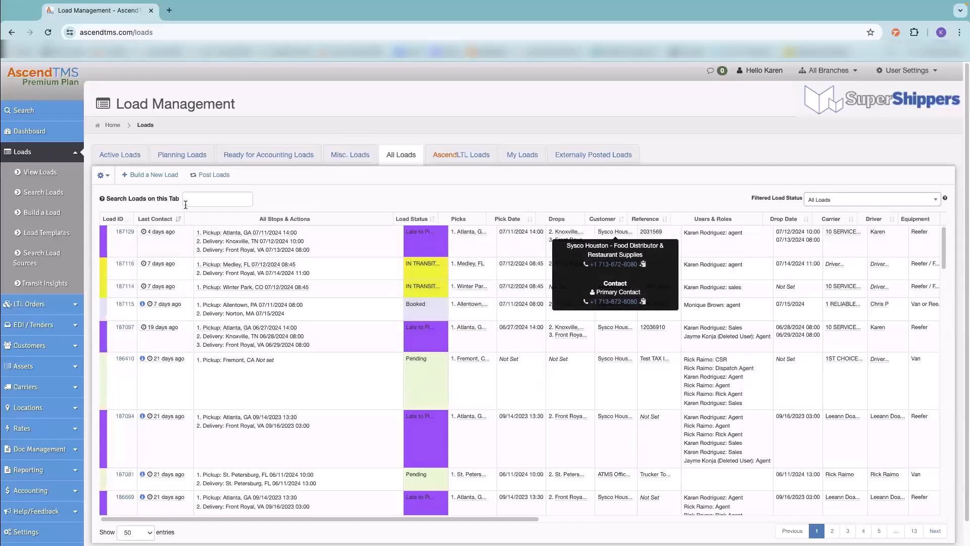
{"action": "mouse_move", "coordinate": [156, 232]}
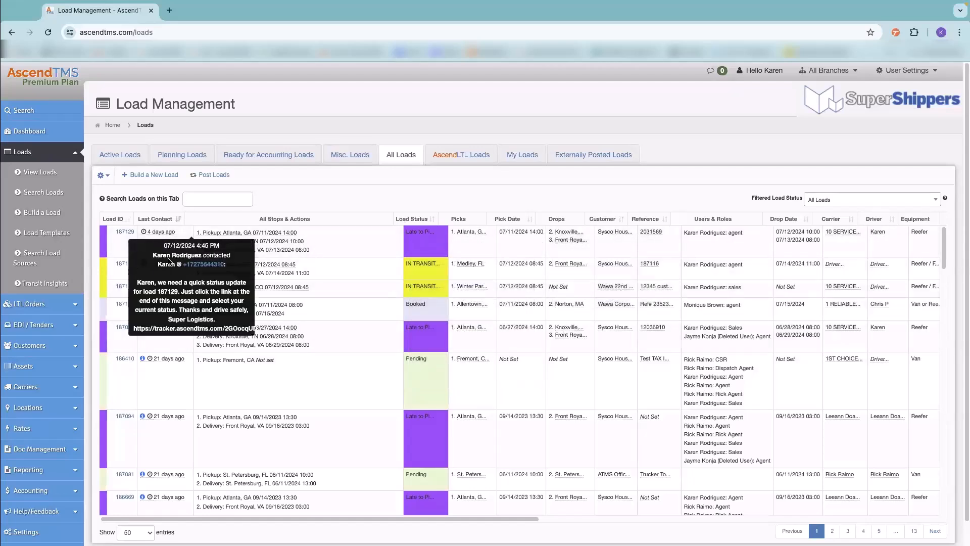
{"action": "left_click", "coordinate": [368, 236]}
{"action": "right_click", "coordinate": [366, 235]}
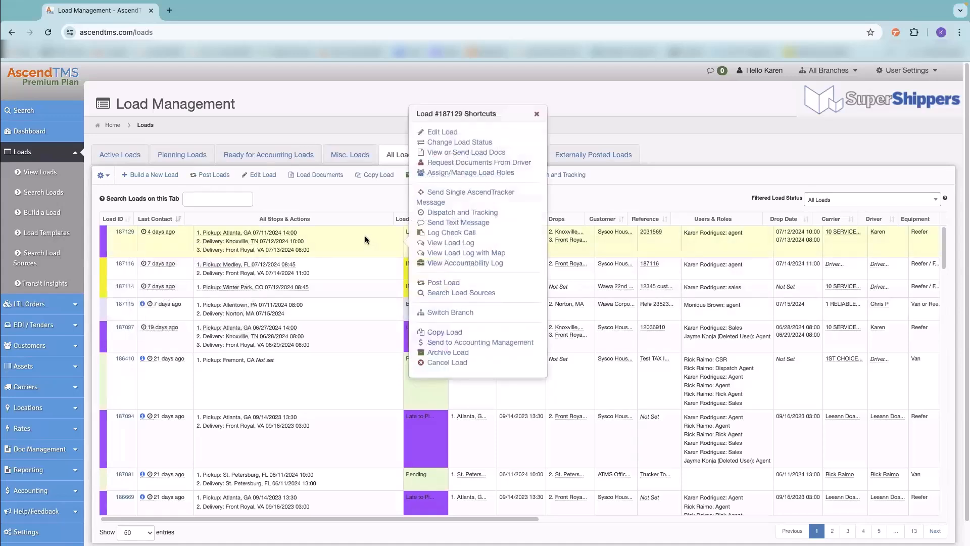
{"action": "left_click", "coordinate": [536, 114]}
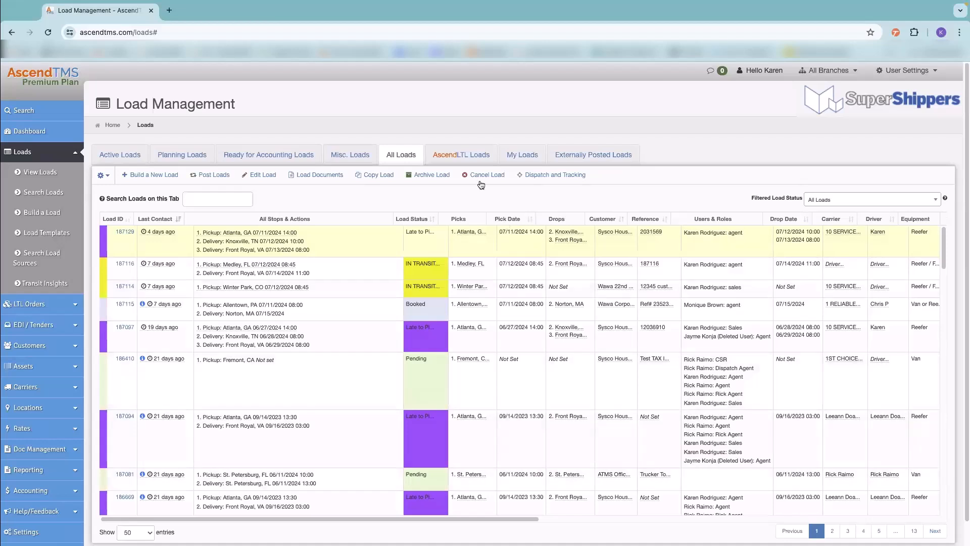
- Open the load board's tab customization and display the Load Status company list
{"action": "left_click", "coordinate": [101, 177]}
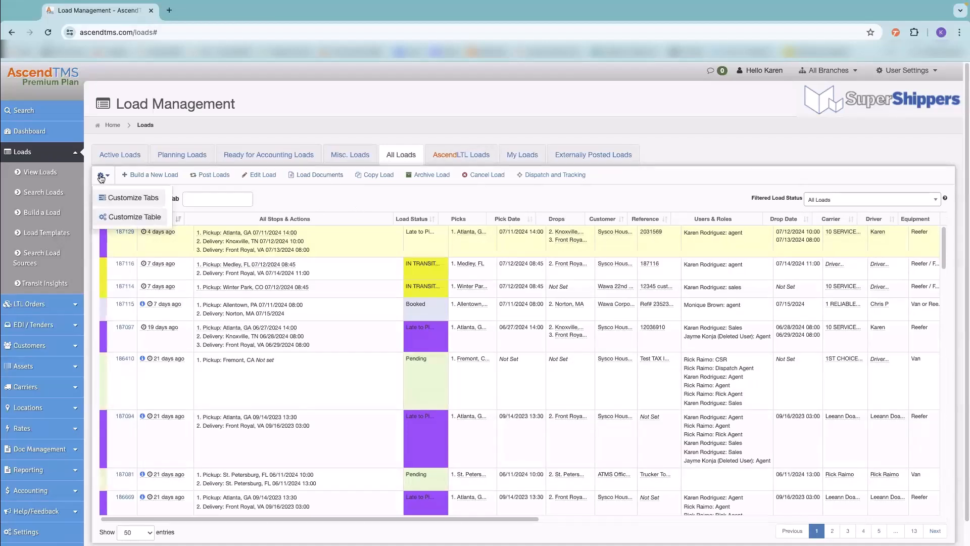
{"action": "left_click", "coordinate": [120, 197]}
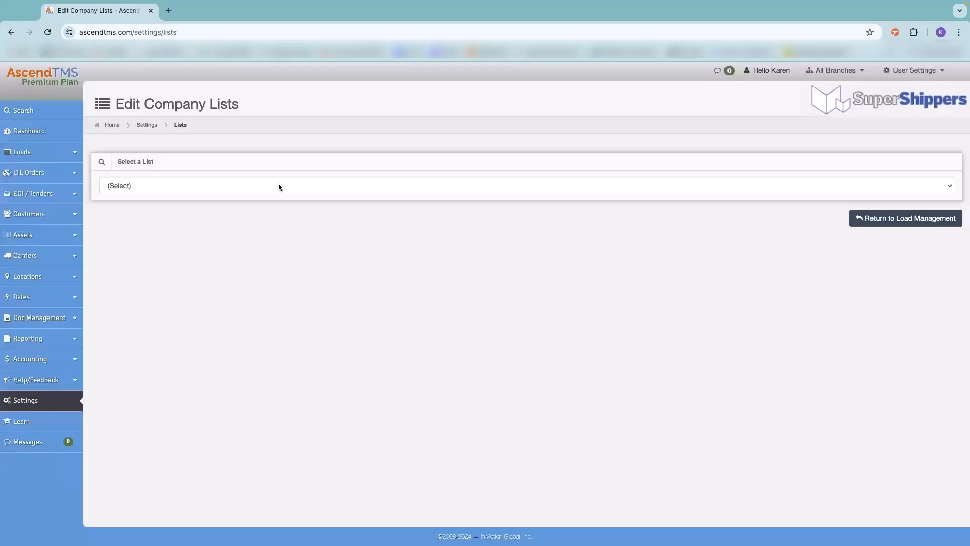
{"action": "left_click", "coordinate": [278, 186]}
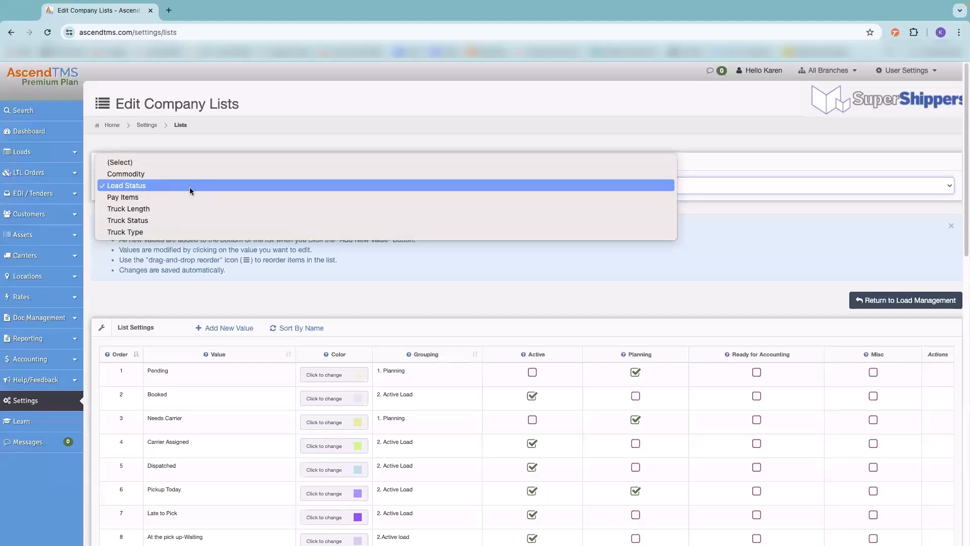
{"action": "left_click", "coordinate": [775, 244]}
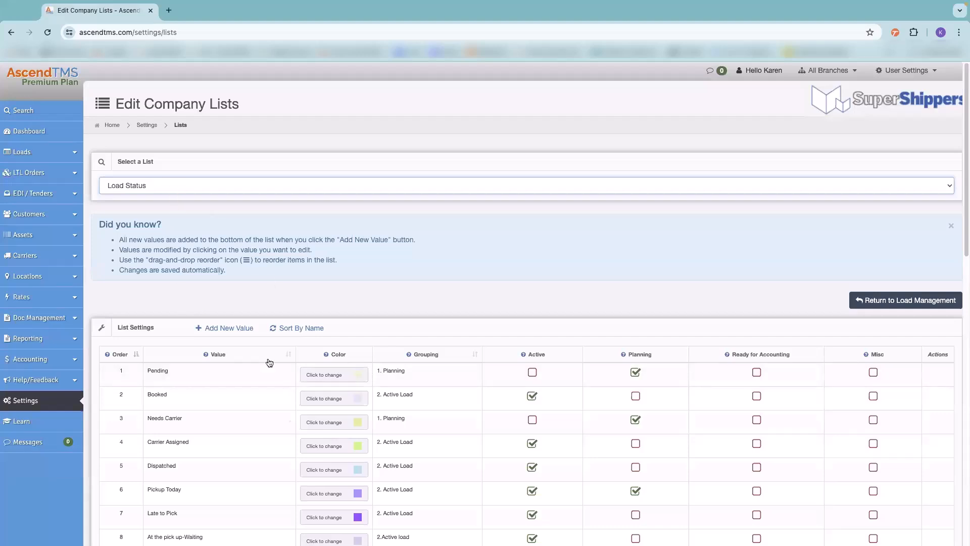
{"action": "scroll", "coordinate": [247, 384], "scroll_direction": "down", "scroll_amount": 1}
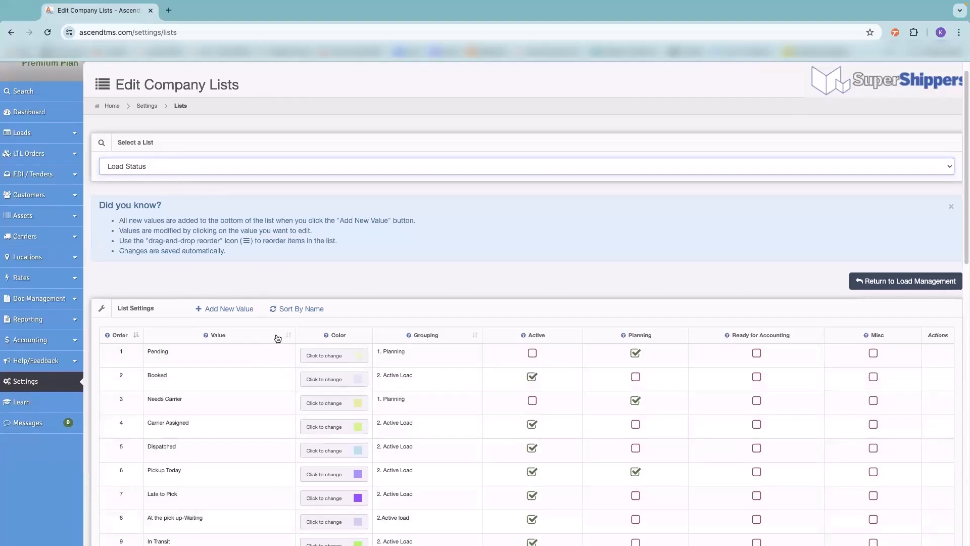
- Open the Pending status name for editing and save it, and add a new load status with its default name
{"action": "left_click", "coordinate": [264, 360]}
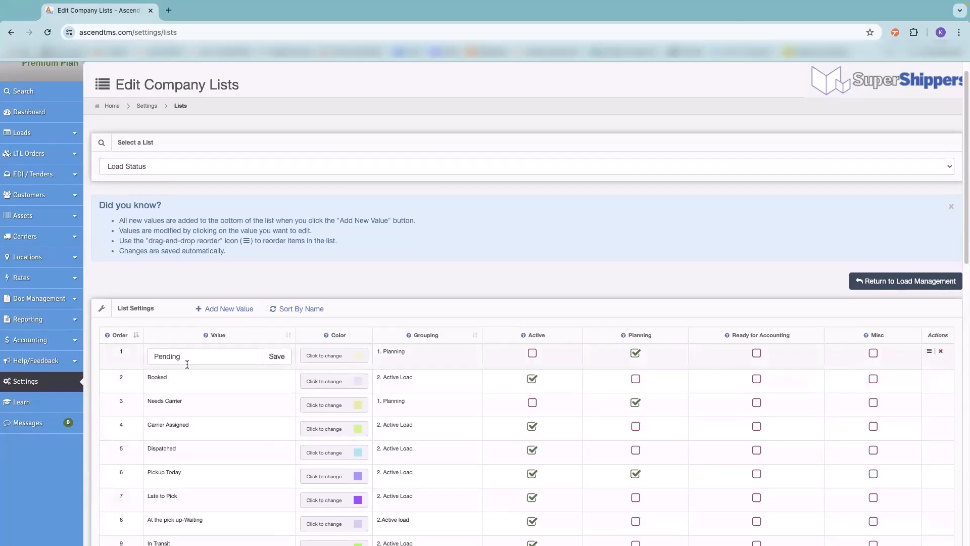
{"action": "left_click", "coordinate": [278, 360]}
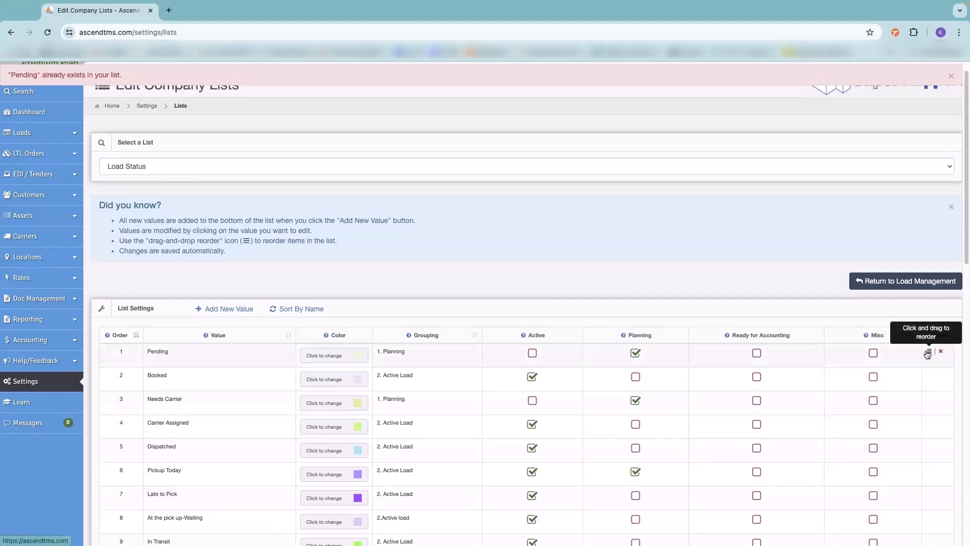
{"action": "left_click", "coordinate": [224, 308]}
{"action": "left_click", "coordinate": [281, 472]}
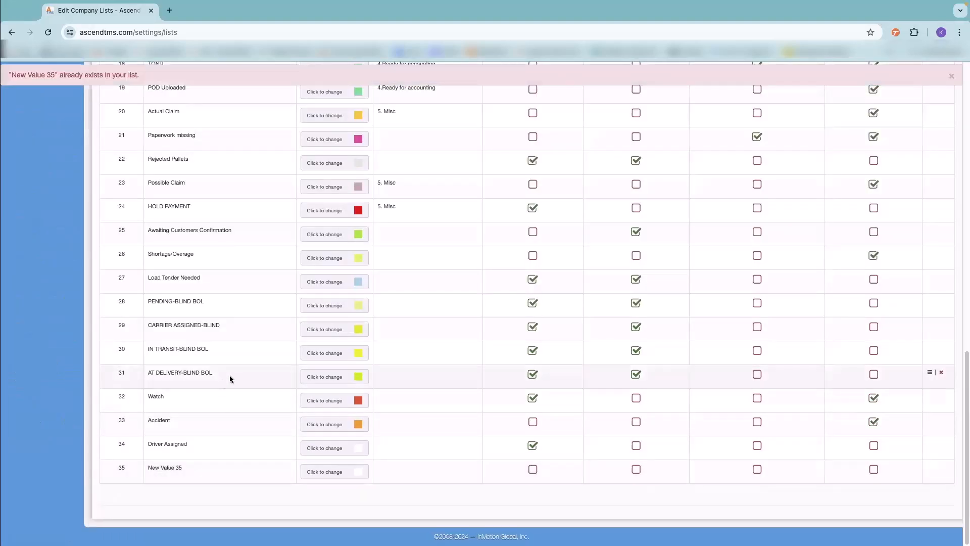
- Reorder the Load Status list so that Paperwork missing sits directly below Rejected Pallets
{"action": "scroll", "coordinate": [238, 414], "scroll_direction": "up", "scroll_amount": 15}
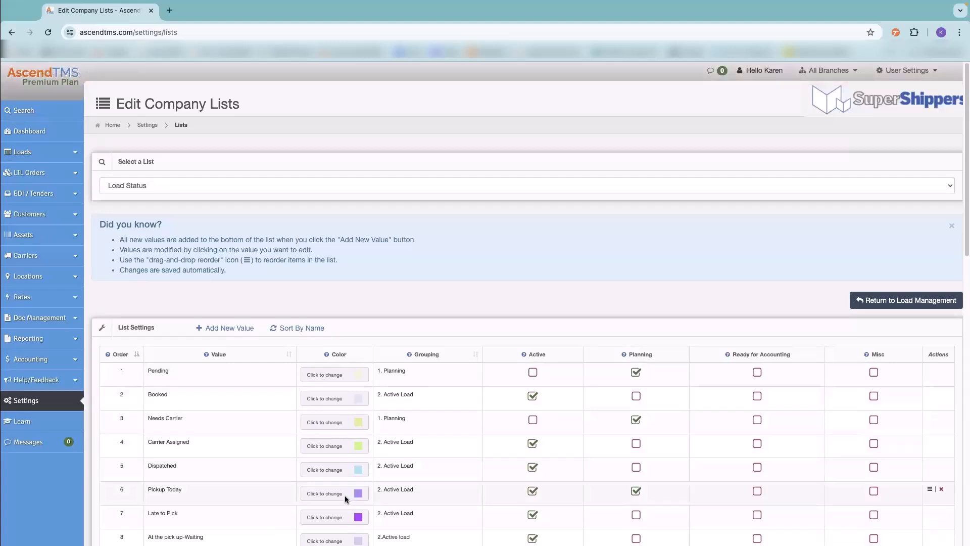
{"action": "scroll", "coordinate": [342, 489], "scroll_direction": "down", "scroll_amount": 5}
{"action": "scroll", "coordinate": [341, 488], "scroll_direction": "down", "scroll_amount": 10}
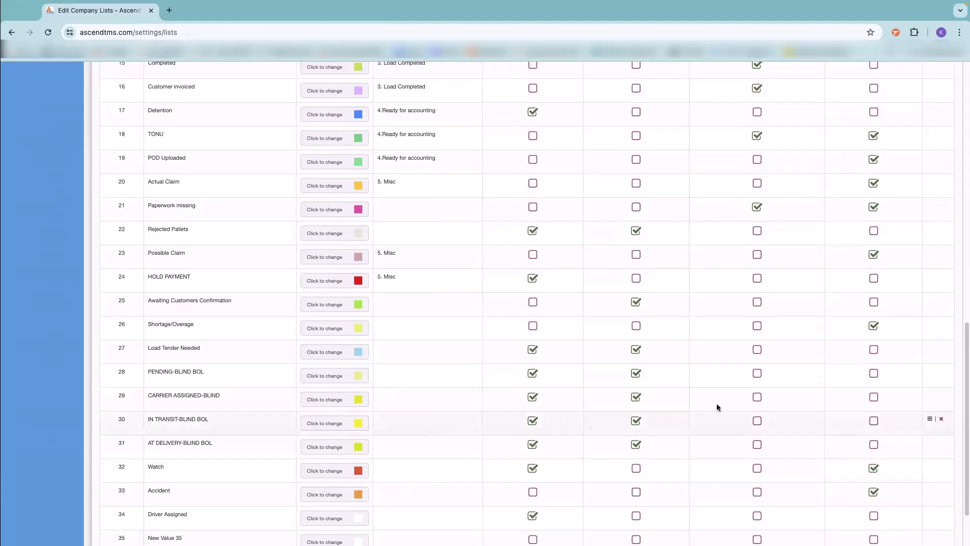
{"action": "mouse_move", "coordinate": [929, 207]}
{"action": "left_mouse_down"}
{"action": "mouse_move", "coordinate": [927, 336]}
{"action": "mouse_move", "coordinate": [934, 162]}
{"action": "mouse_move", "coordinate": [944, 252]}
{"action": "mouse_move", "coordinate": [927, 225]}
{"action": "left_mouse_up"}
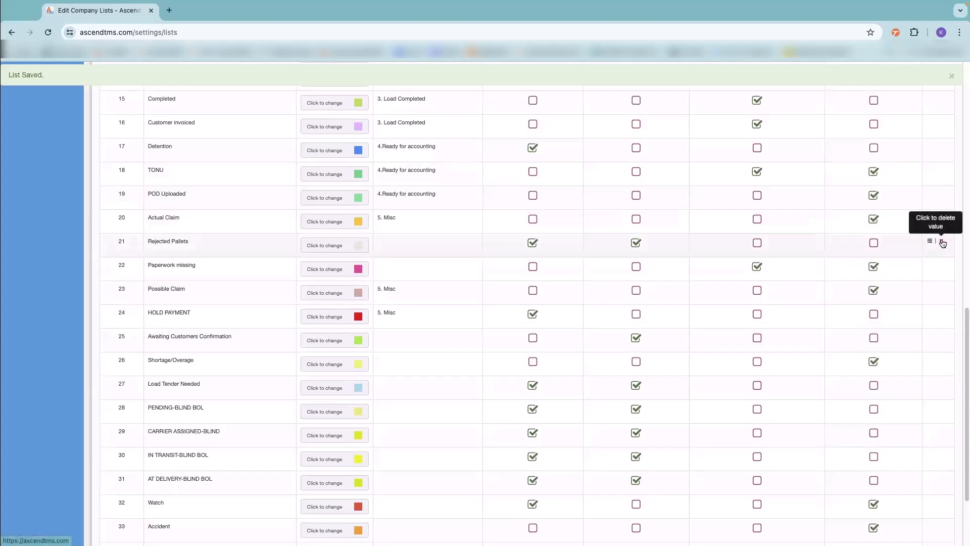
{"action": "scroll", "coordinate": [792, 318], "scroll_direction": "up", "scroll_amount": 12}
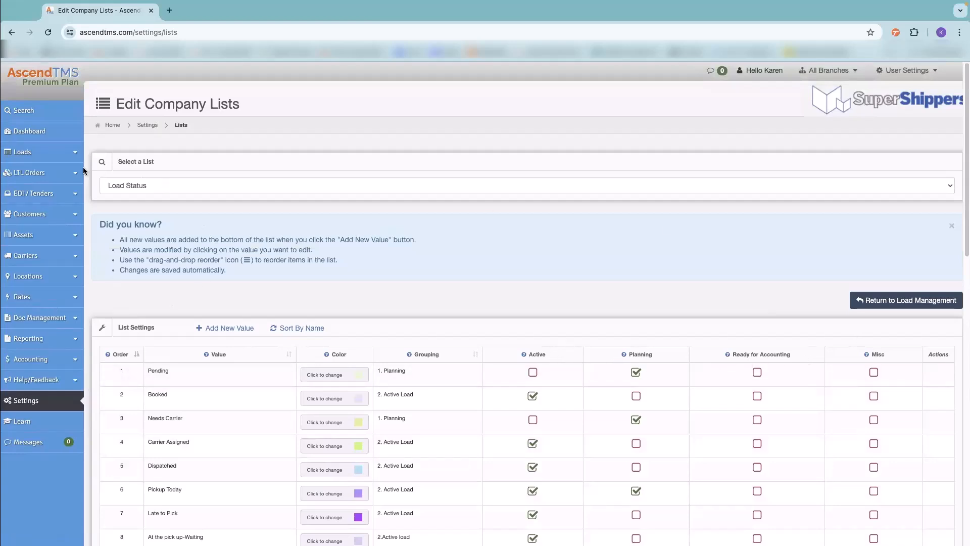
- In the load board's table customization for All Loads, move the Load Status column above All Stops & Actions
{"action": "left_click", "coordinate": [45, 152]}
{"action": "left_click", "coordinate": [40, 173]}
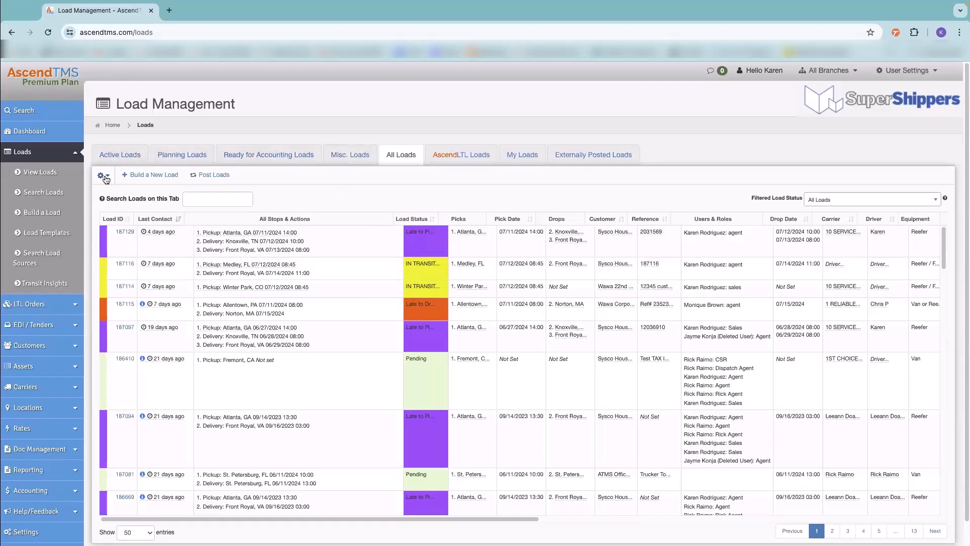
{"action": "left_click", "coordinate": [103, 176]}
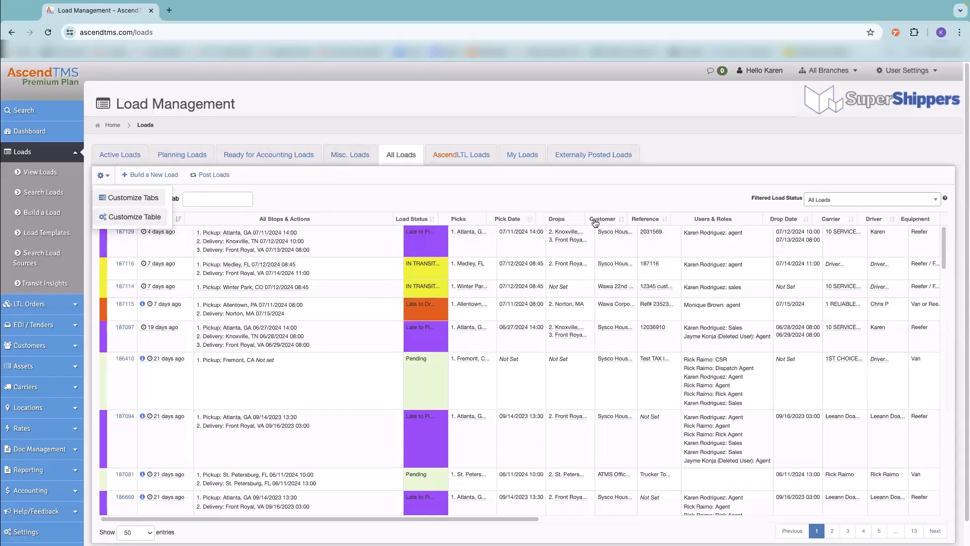
{"action": "left_click", "coordinate": [129, 216]}
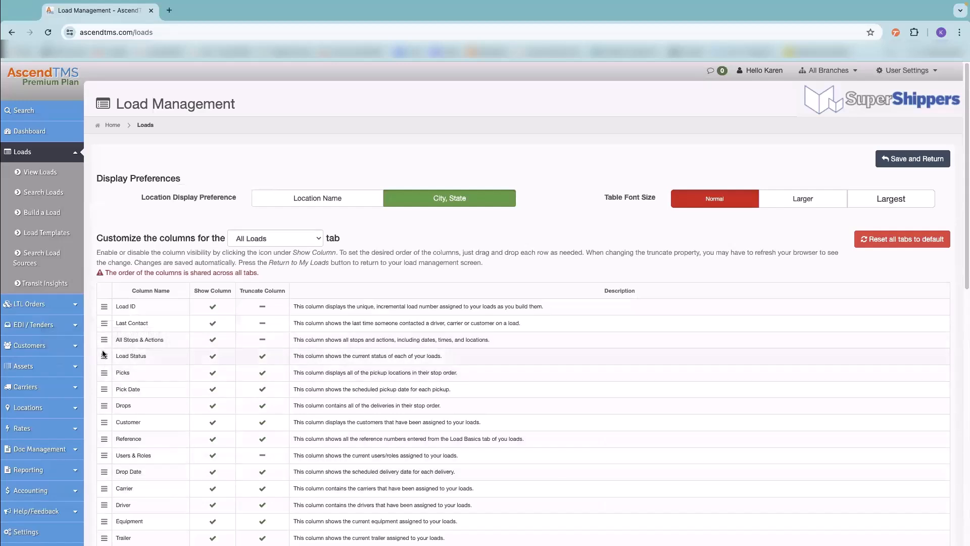
{"action": "mouse_move", "coordinate": [104, 357]}
{"action": "left_mouse_down"}
{"action": "mouse_move", "coordinate": [120, 482]}
{"action": "mouse_move", "coordinate": [102, 339]}
{"action": "left_mouse_up"}
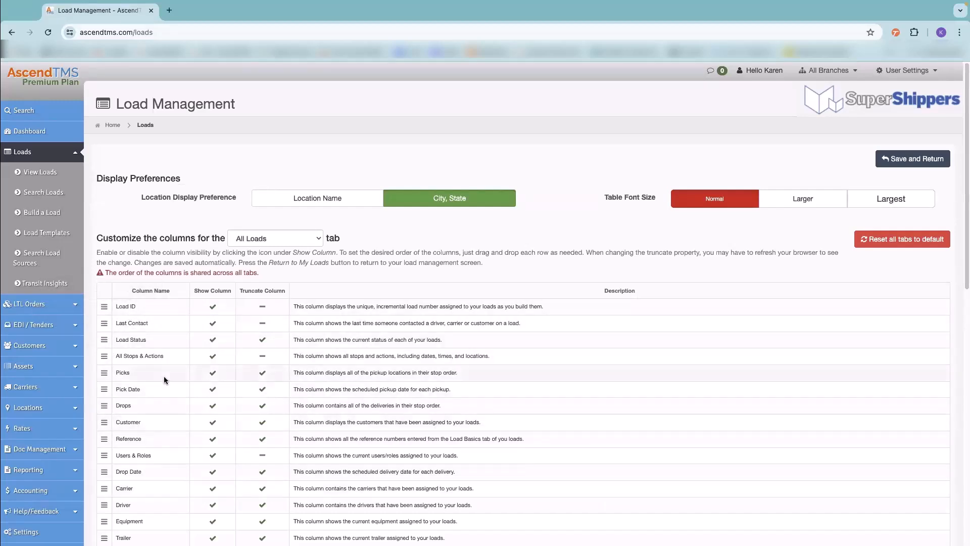
- Toggle the Drops column's visibility off and on again, and save the column settings to return to the load board
{"action": "left_click", "coordinate": [214, 407]}
{"action": "left_click", "coordinate": [214, 407]}
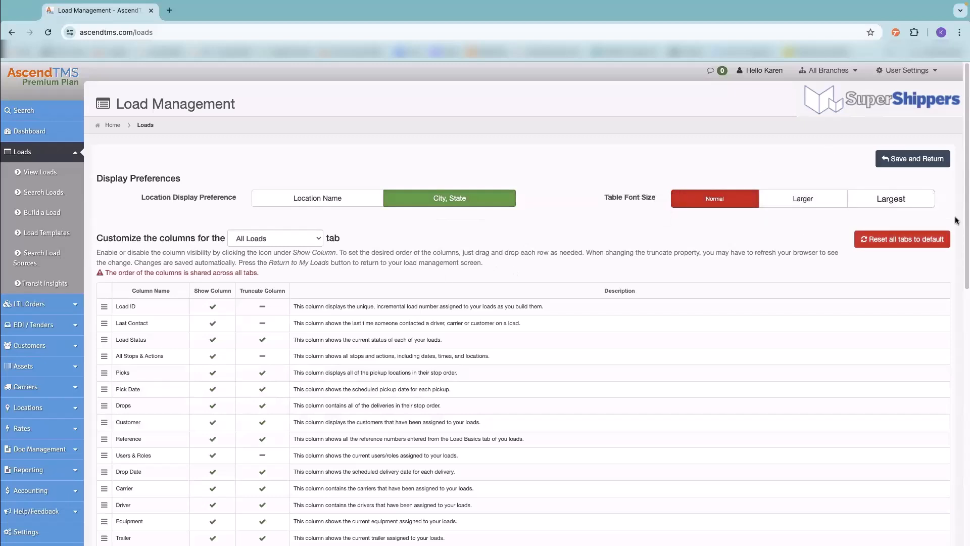
{"action": "left_click", "coordinate": [890, 157]}
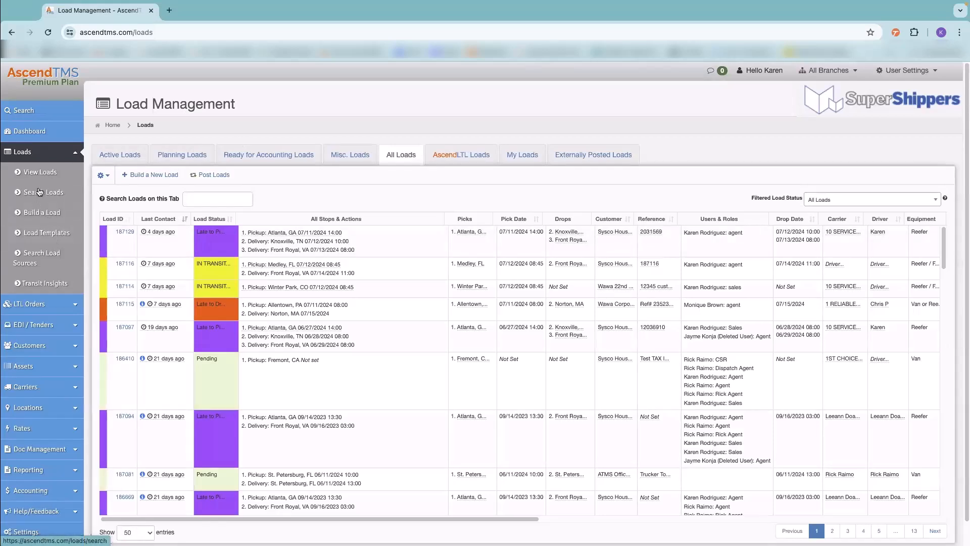
- View the Build a Load page and the organization's list of locations, and return to the load board
{"action": "left_click", "coordinate": [44, 213]}
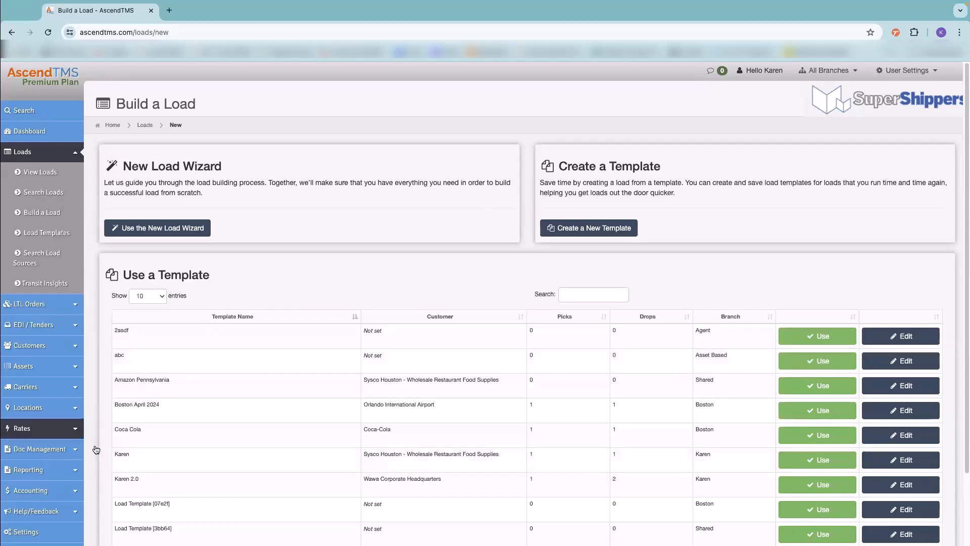
{"action": "left_click", "coordinate": [30, 407]}
{"action": "left_click", "coordinate": [41, 435]}
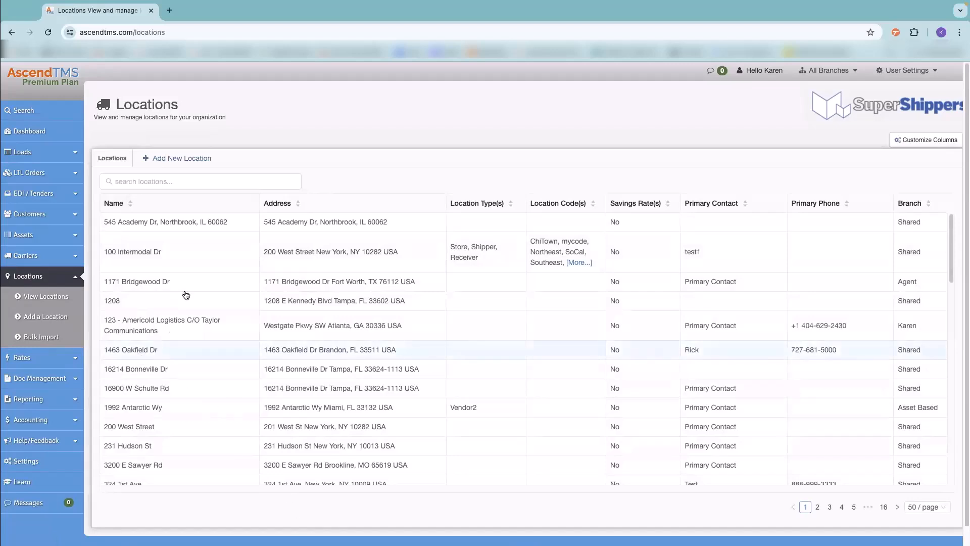
{"action": "left_click", "coordinate": [28, 151]}
{"action": "left_click", "coordinate": [40, 174]}
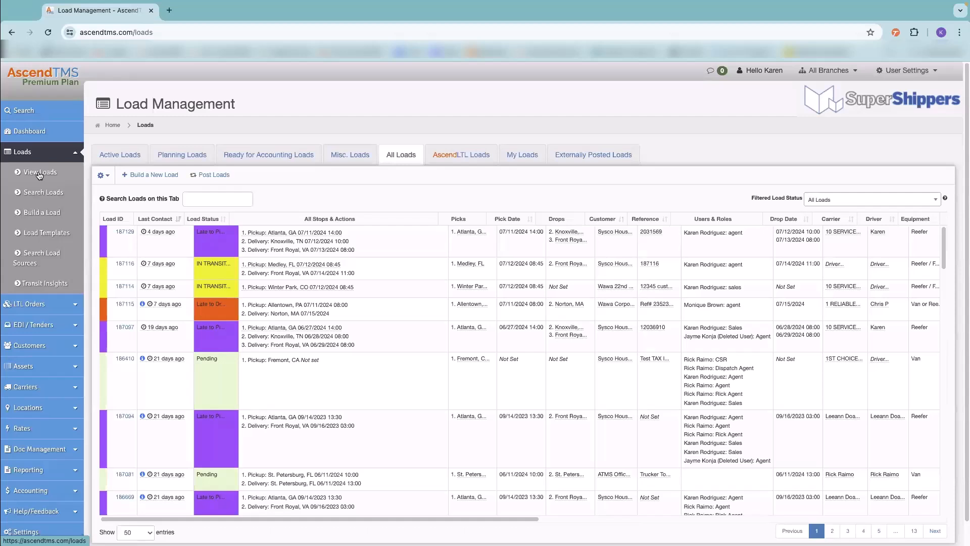
- Create a new load with the New Load Wizard in the Shared branch
{"action": "left_click", "coordinate": [55, 213]}
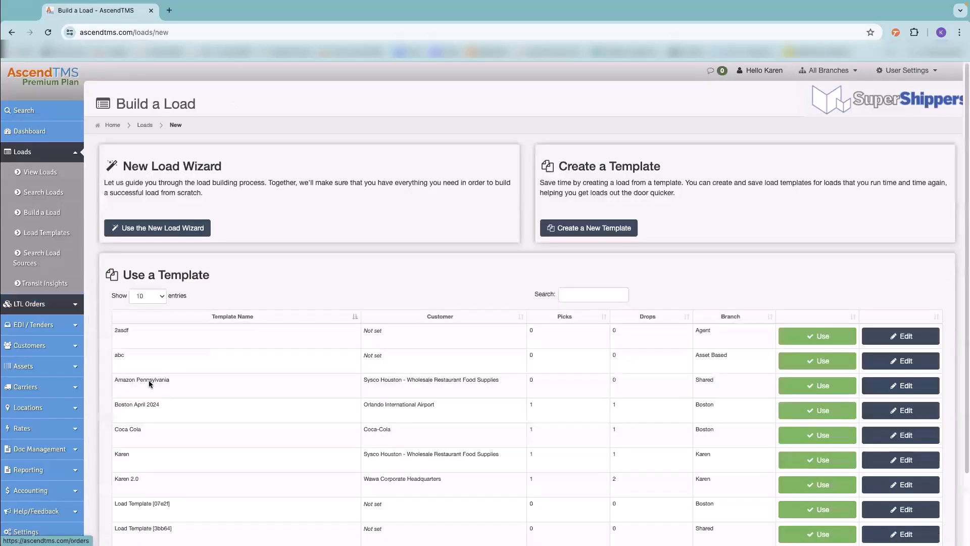
{"action": "left_click", "coordinate": [151, 229]}
{"action": "left_click", "coordinate": [506, 293]}
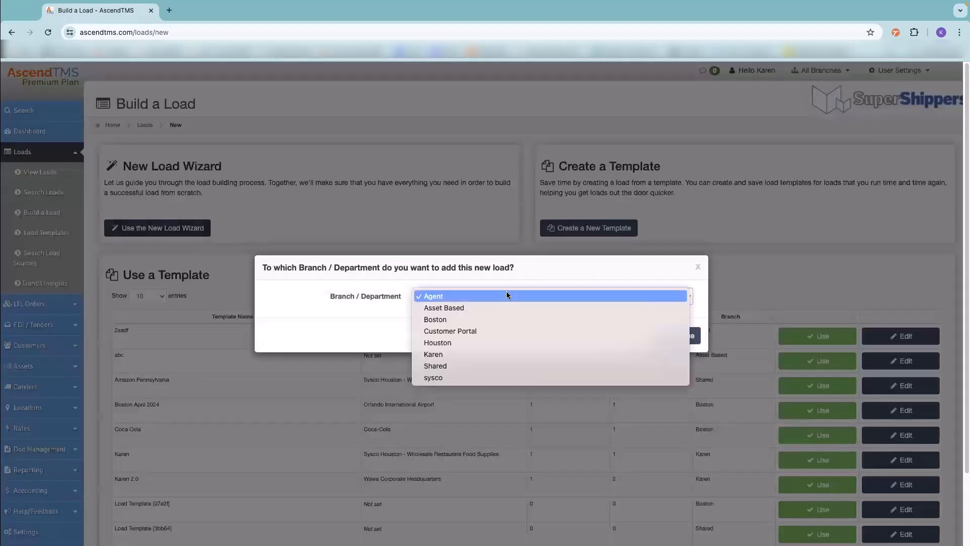
{"action": "left_click", "coordinate": [471, 366]}
{"action": "left_click", "coordinate": [682, 336]}
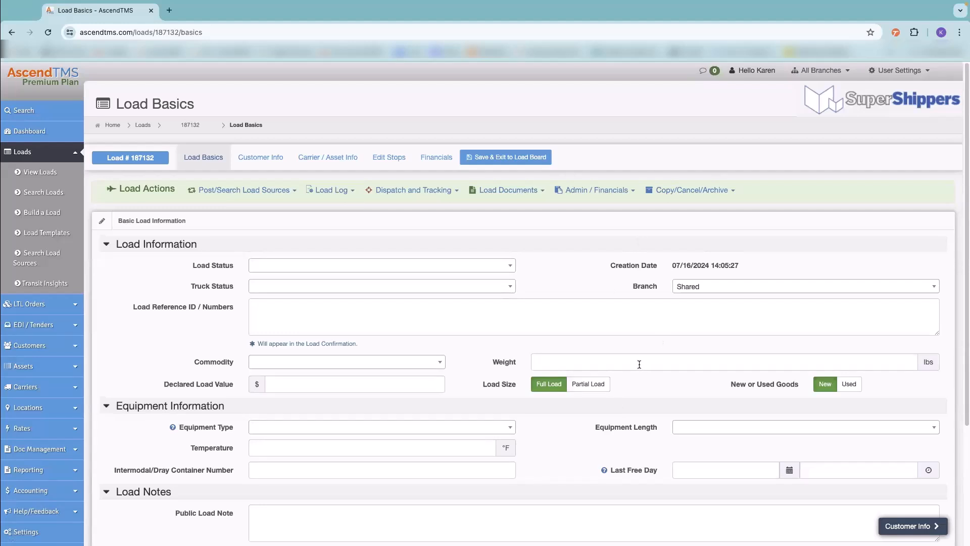
- Look through the new load's Customer Info, Edit Stops and Load Basics pages and its available load actions
{"action": "left_click", "coordinate": [261, 158]}
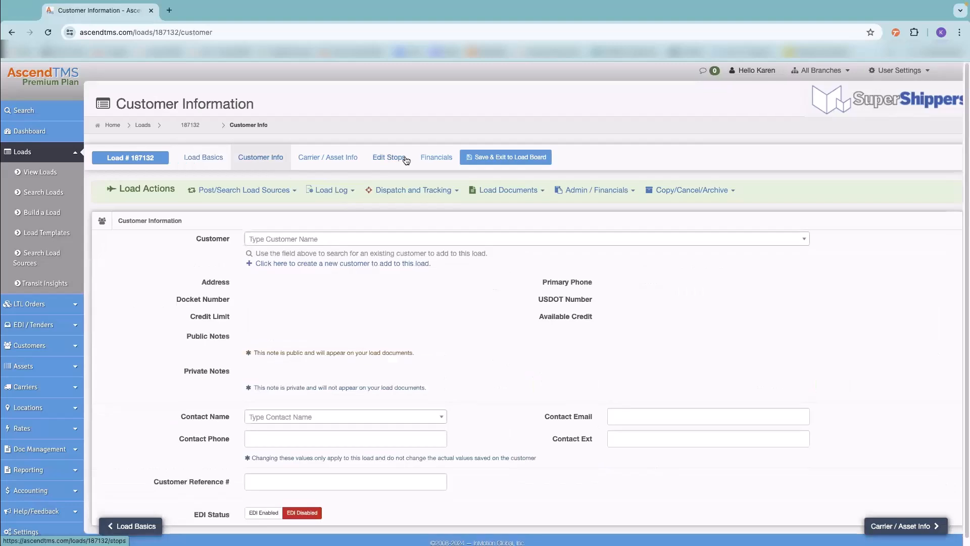
{"action": "left_click", "coordinate": [390, 170]}
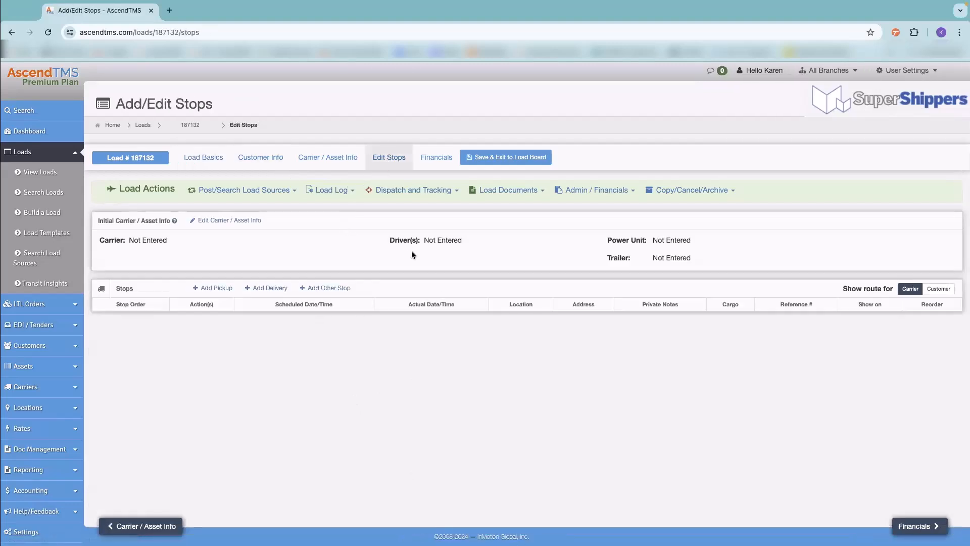
{"action": "left_click", "coordinate": [201, 158]}
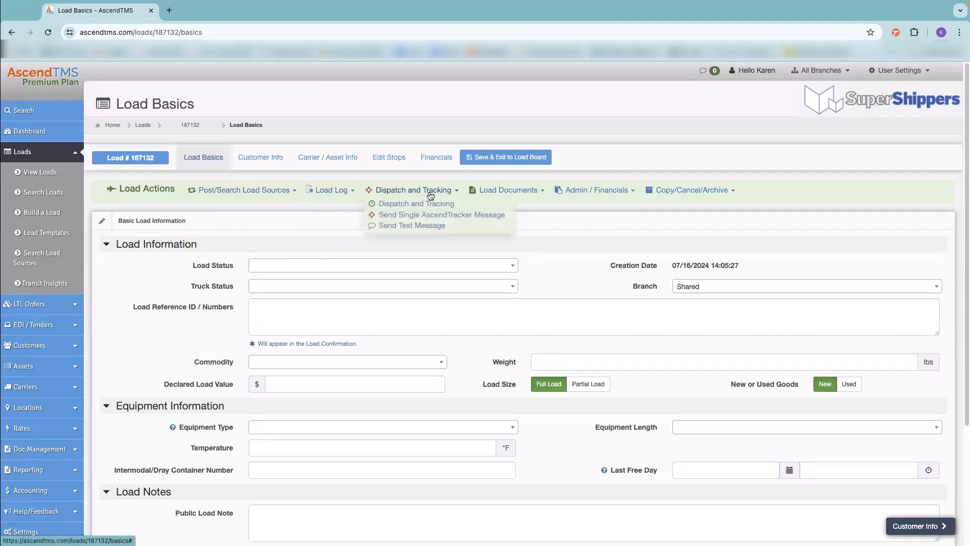
{"action": "mouse_move", "coordinate": [622, 194]}
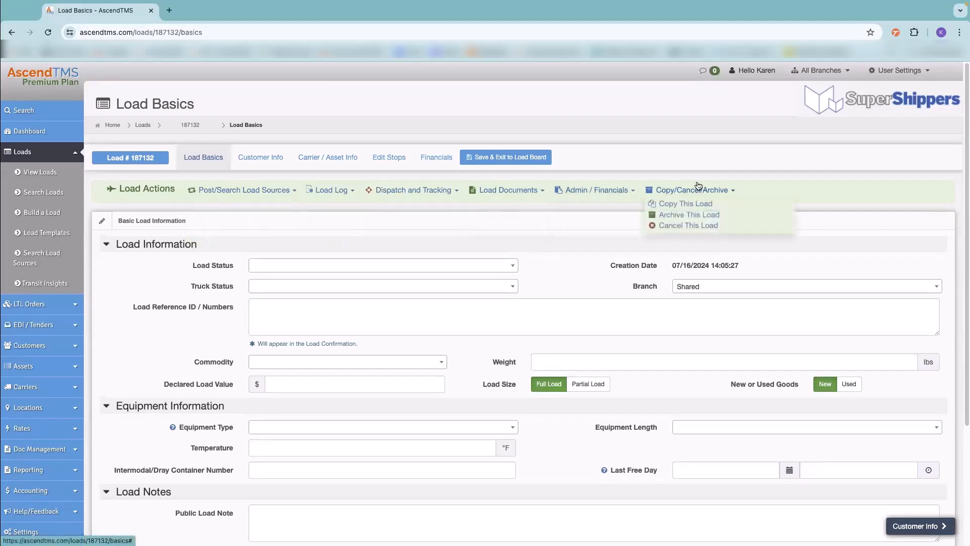
{"action": "mouse_move", "coordinate": [223, 194]}
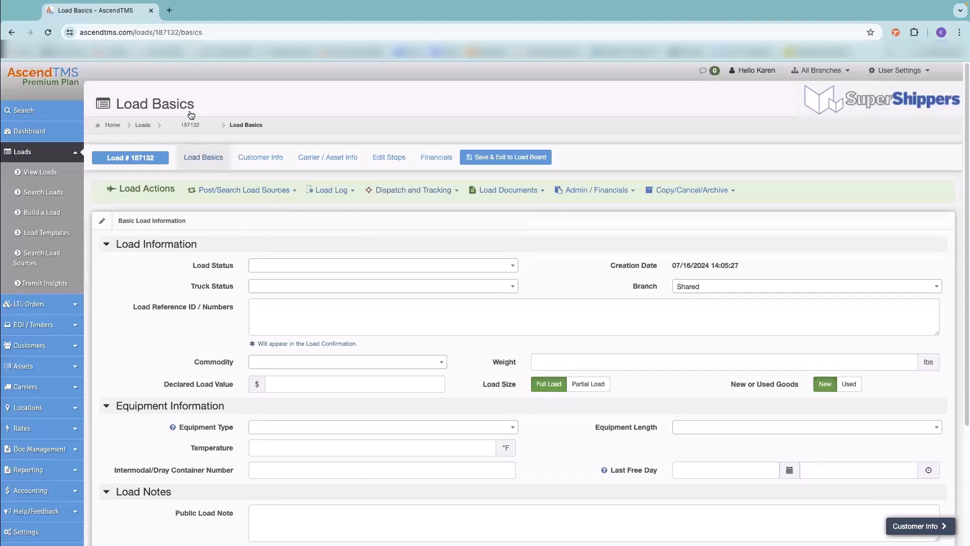
- Set the new load's Load Status to Booked and its Truck Status to Dispatched
{"action": "left_click", "coordinate": [259, 266]}
{"action": "scroll", "coordinate": [290, 347], "scroll_direction": "down", "scroll_amount": 3}
{"action": "scroll", "coordinate": [292, 349], "scroll_direction": "down", "scroll_amount": 3}
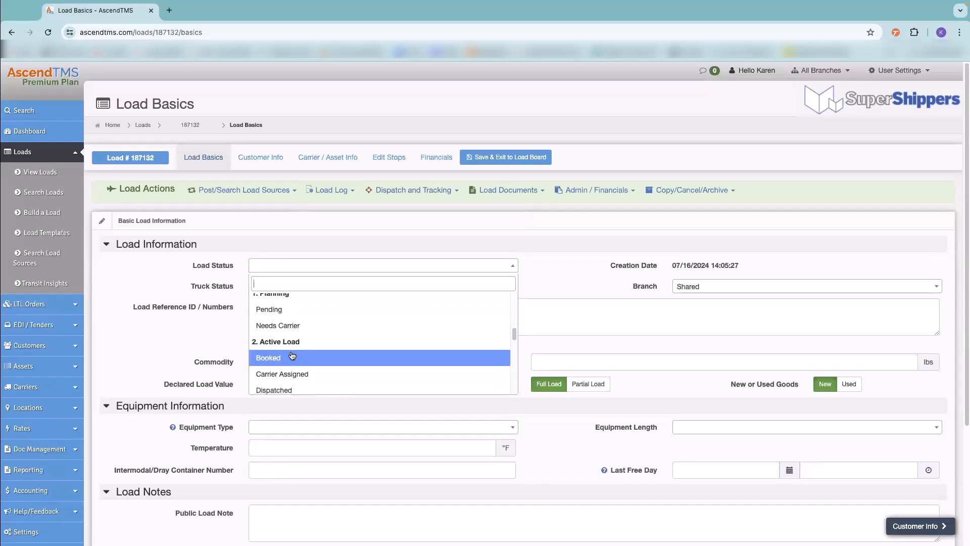
{"action": "left_click", "coordinate": [292, 357]}
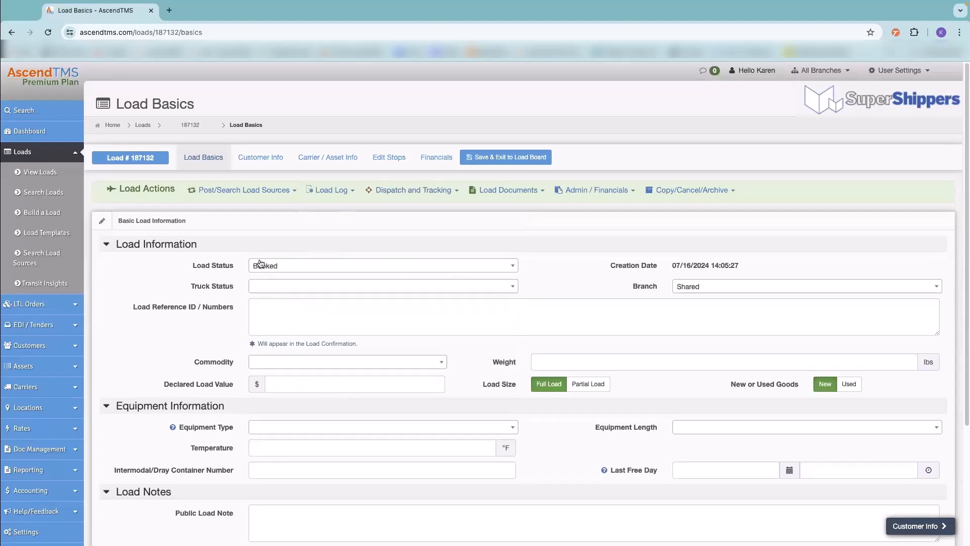
{"action": "left_click", "coordinate": [272, 287]}
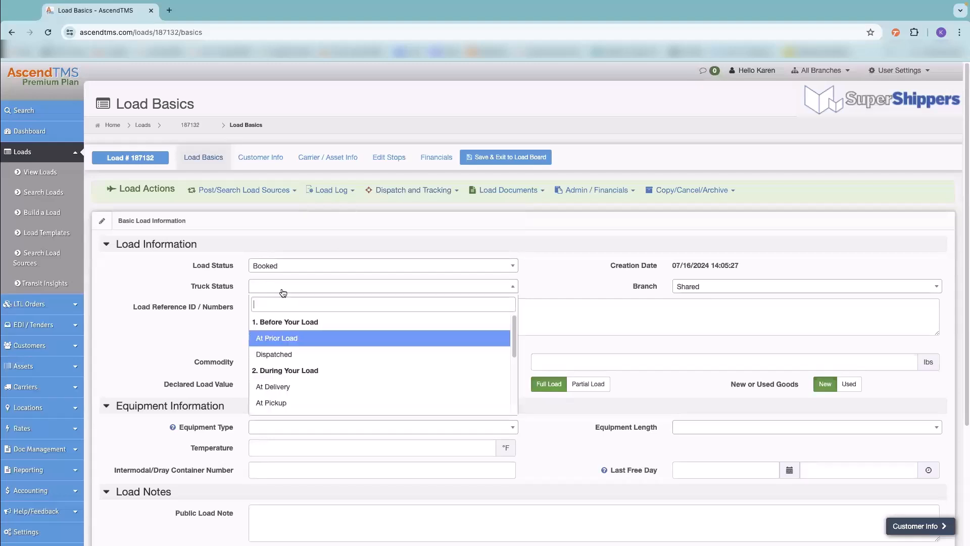
{"action": "left_click", "coordinate": [321, 354]}
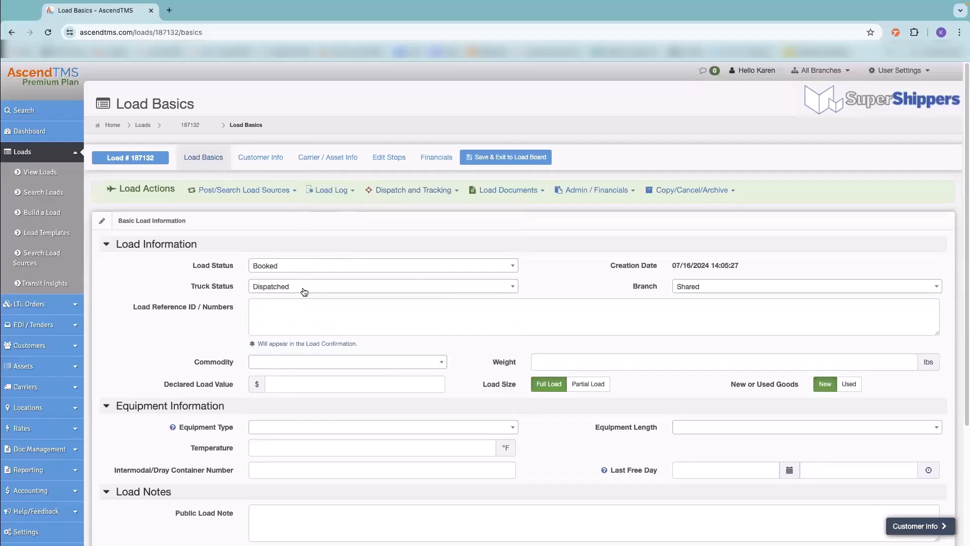
- Enter the load's reference number and look up the load by that number with the Universal Search
{"action": "left_click", "coordinate": [282, 329]}
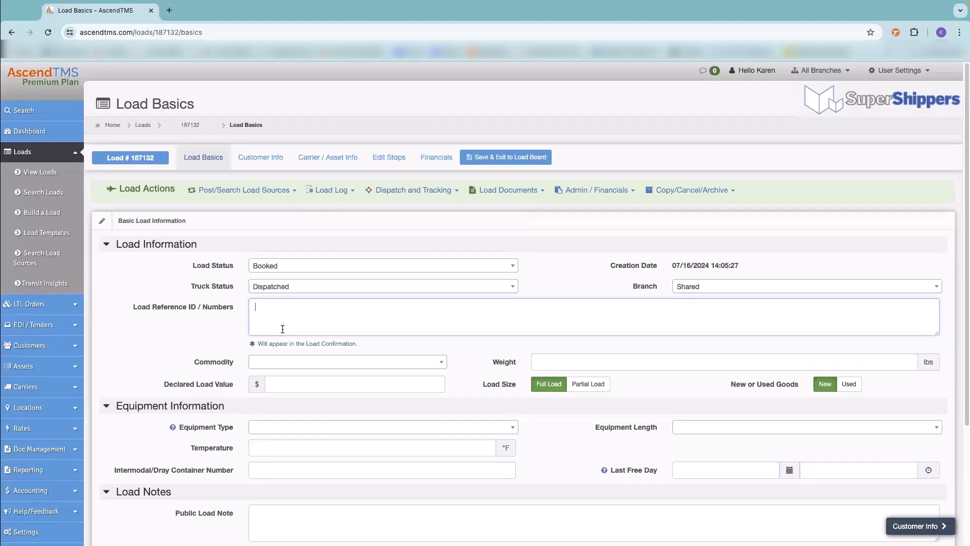
{"action": "type", "text": "0159630"}
{"action": "double_click", "coordinate": [278, 306]}
{"action": "key", "text": "ctrl+c"}
{"action": "left_click", "coordinate": [27, 110]}
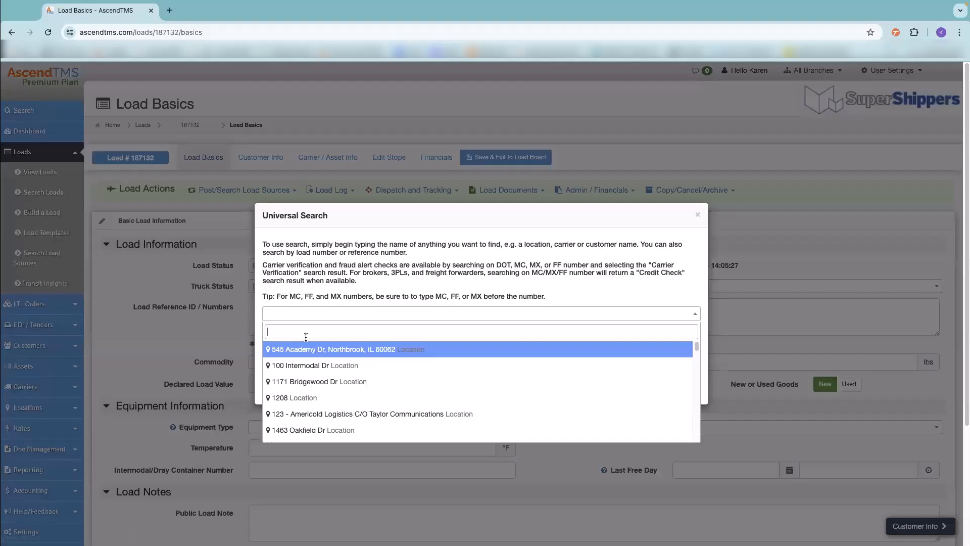
{"action": "key", "text": "ctrl+v"}
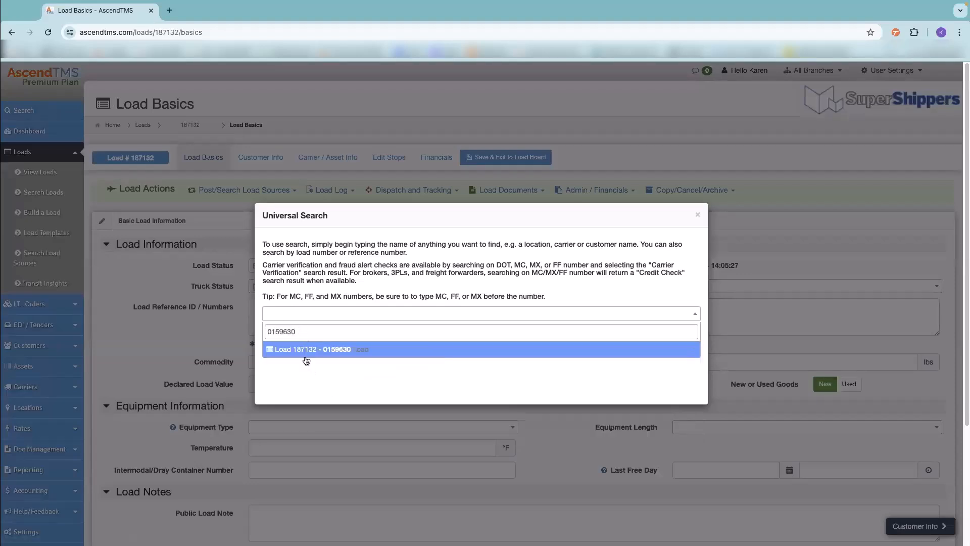
{"action": "left_click", "coordinate": [305, 350]}
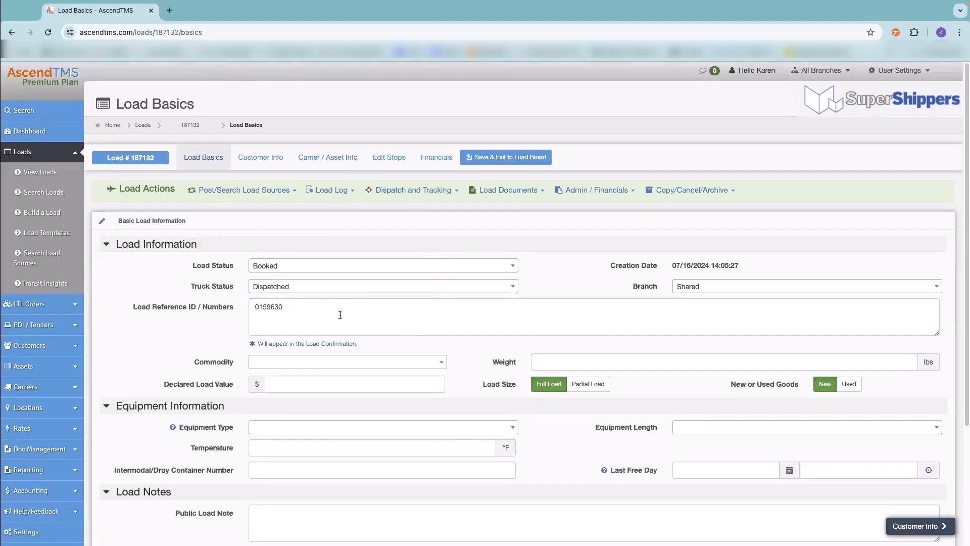
- Set the load's commodity to Frozen Beef
{"action": "left_click", "coordinate": [279, 364]}
{"action": "scroll", "coordinate": [342, 424], "scroll_direction": "down", "scroll_amount": 5}
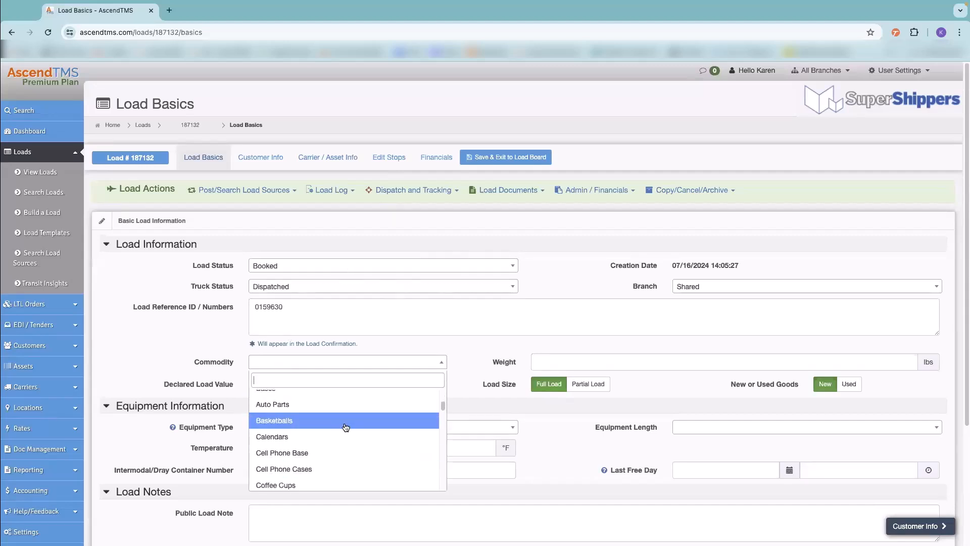
{"action": "scroll", "coordinate": [346, 427], "scroll_direction": "down", "scroll_amount": 5}
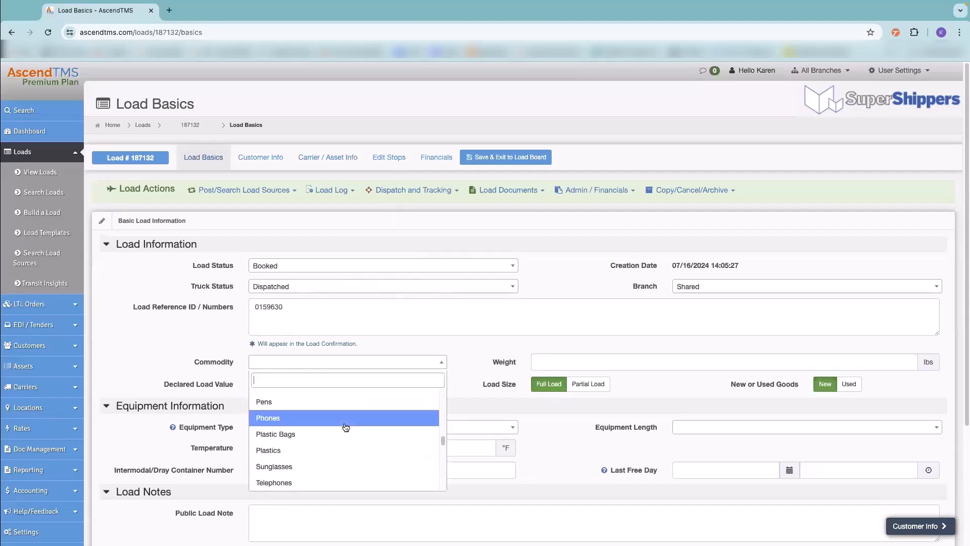
{"action": "left_click", "coordinate": [346, 427]}
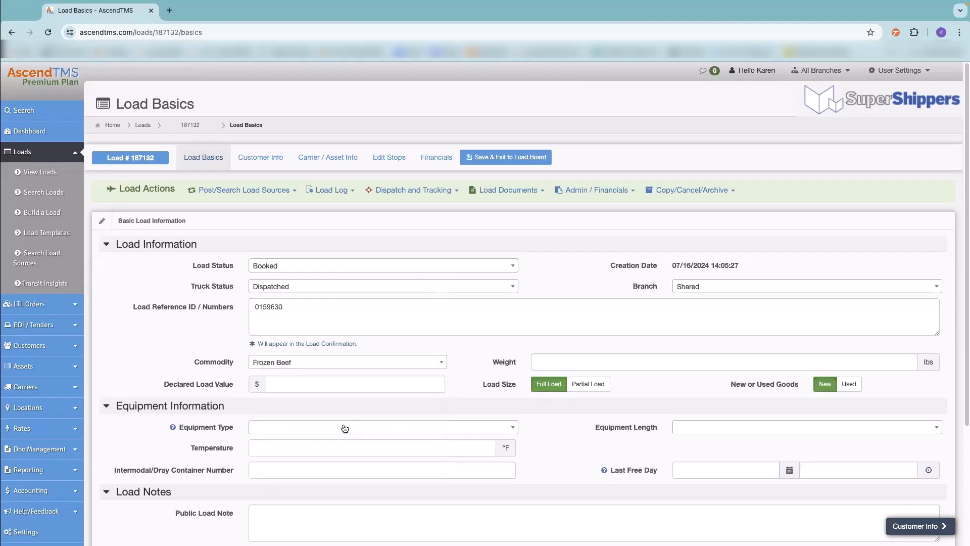
- Set the declared load value to $100000 and the load weight to 39000 lbs
{"action": "left_click", "coordinate": [266, 383]}
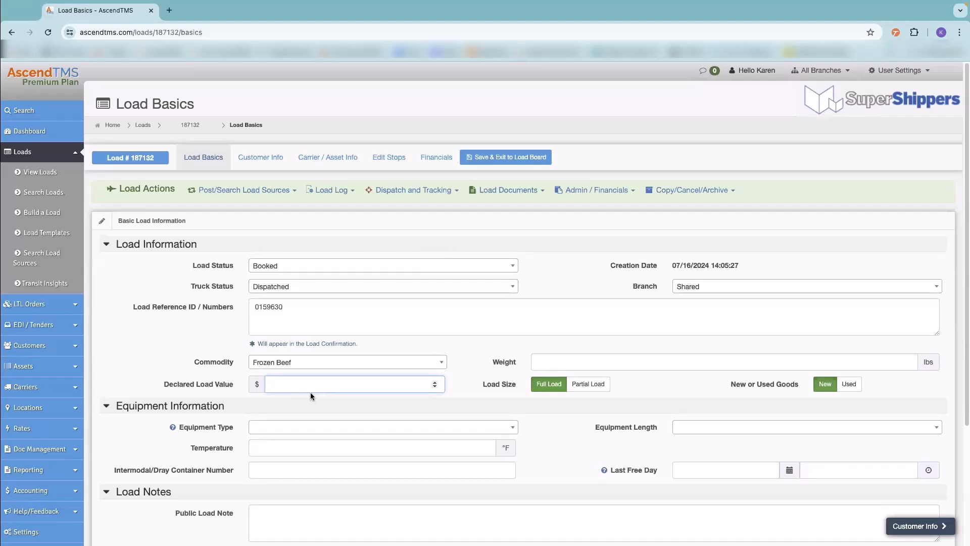
{"action": "type", "text": "100000"}
{"action": "left_click", "coordinate": [536, 356]}
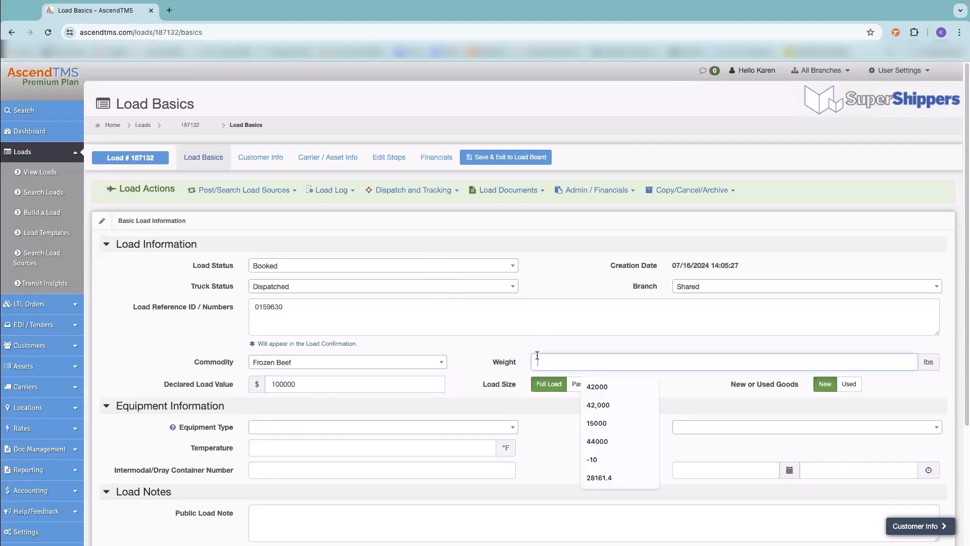
{"action": "type", "text": "39000"}
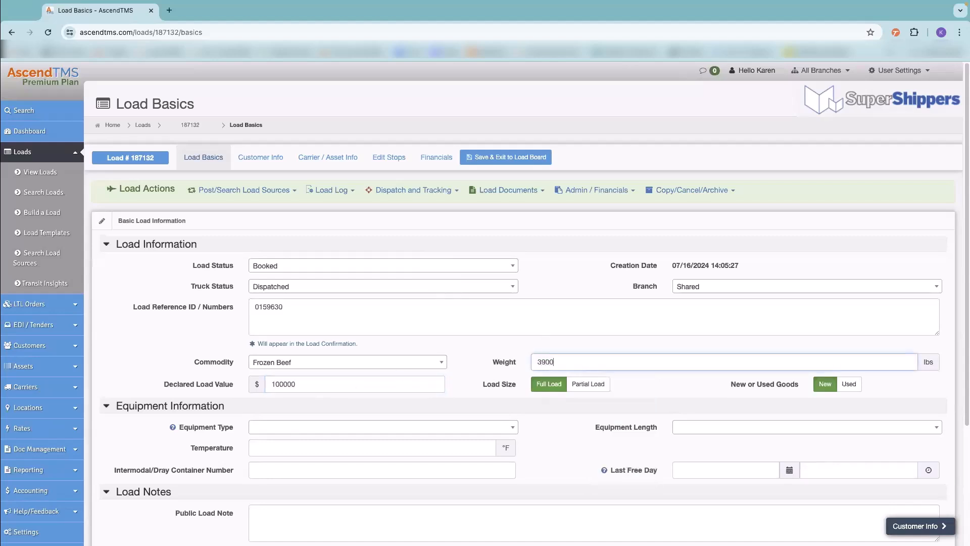
- Specify the load's equipment as a 53' Reefer with a temperature of -10 °F
{"action": "left_click", "coordinate": [281, 427]}
{"action": "scroll", "coordinate": [307, 405], "scroll_direction": "down", "scroll_amount": 3}
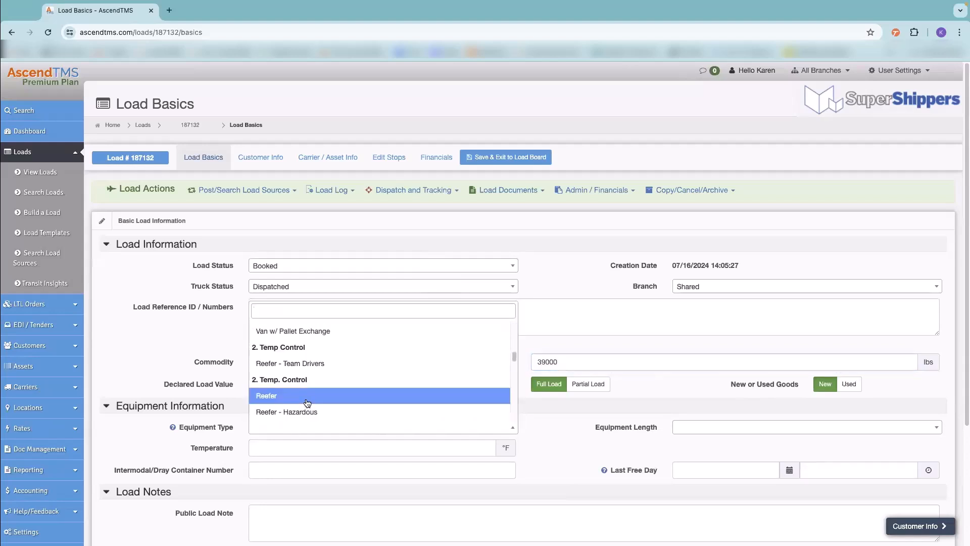
{"action": "left_click", "coordinate": [307, 397]}
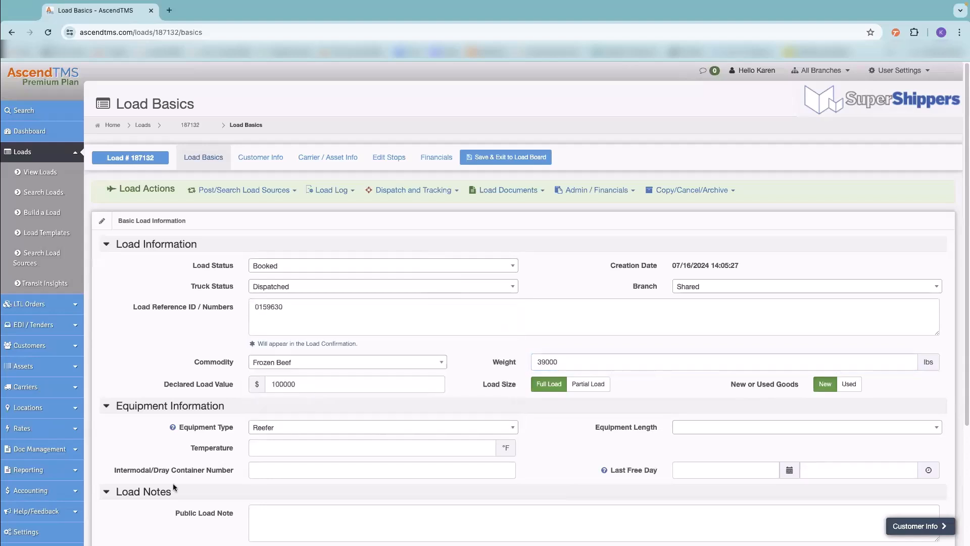
{"action": "left_click", "coordinate": [264, 446]}
{"action": "type", "text": "-10"}
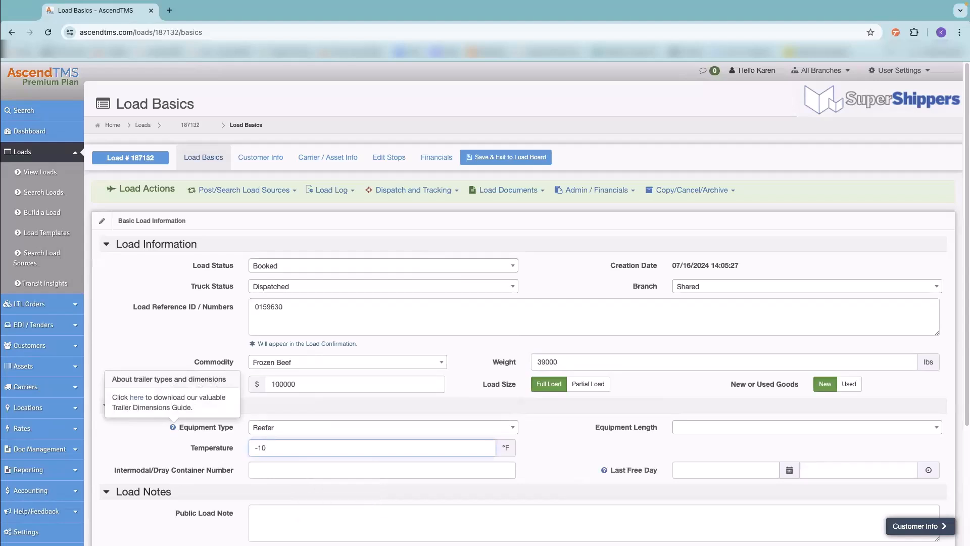
{"action": "left_click", "coordinate": [684, 427]}
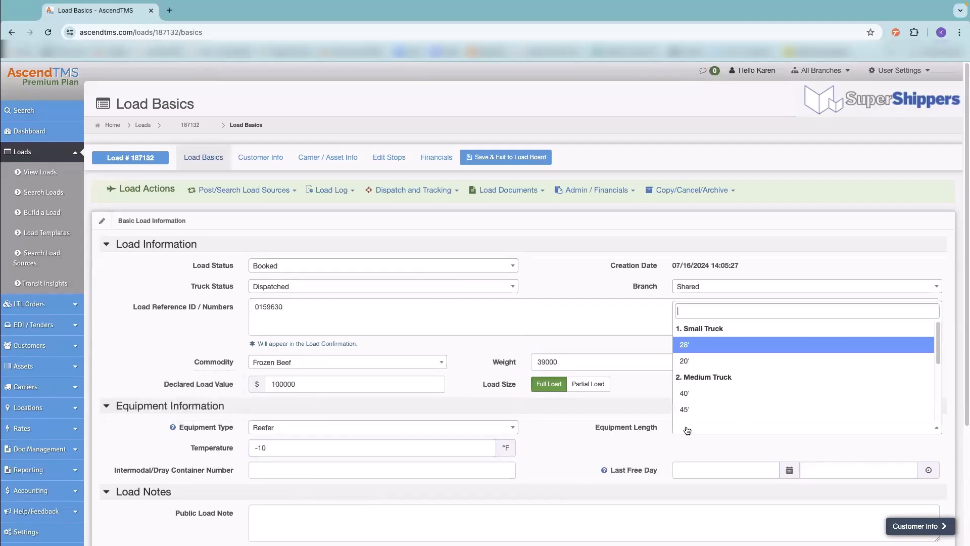
{"action": "scroll", "coordinate": [710, 409], "scroll_direction": "down", "scroll_amount": 1}
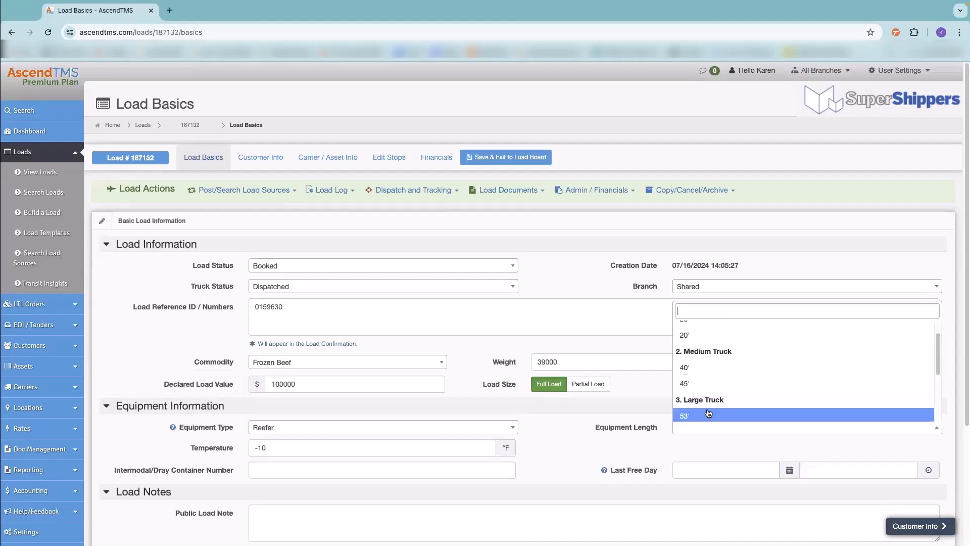
{"action": "left_click", "coordinate": [708, 417]}
- Fill in the load notes with "Public" as the public note, "Private" as the private note and "Post" as the load posting note
{"action": "scroll", "coordinate": [601, 432], "scroll_direction": "down", "scroll_amount": 3}
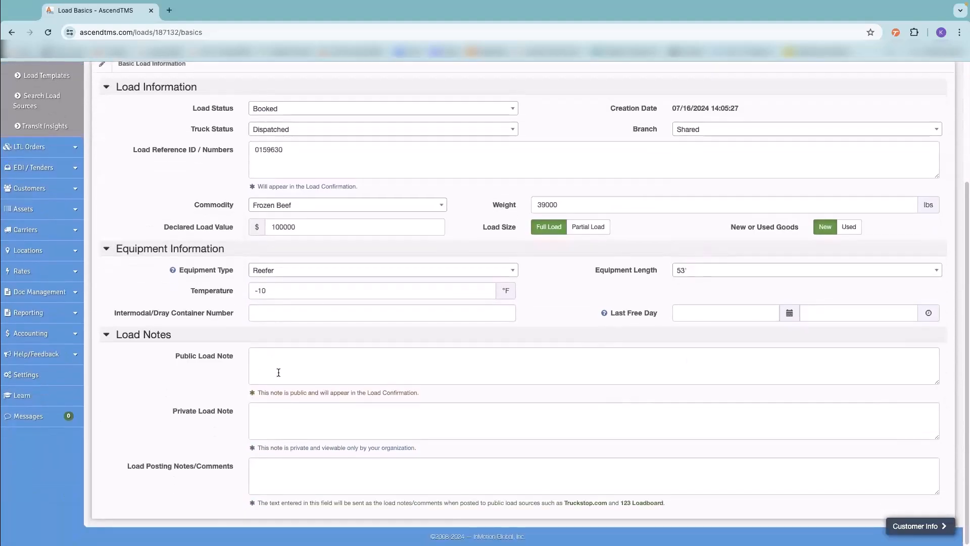
{"action": "left_click", "coordinate": [278, 363]}
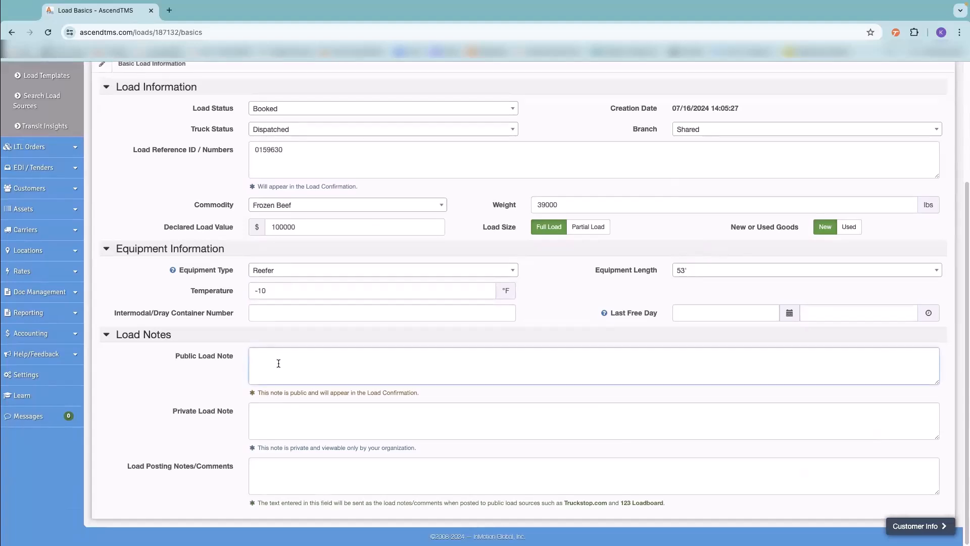
{"action": "type", "text": "Public"}
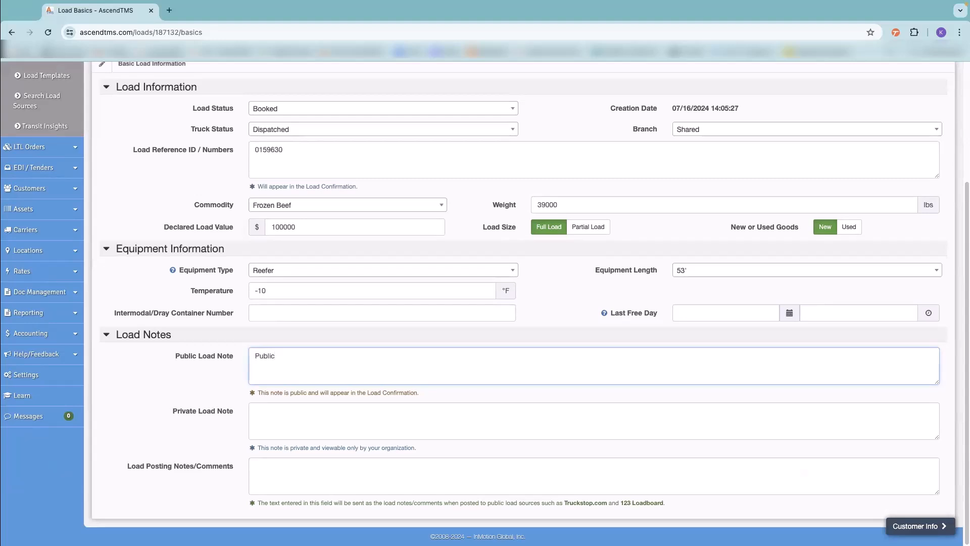
{"action": "left_click", "coordinate": [322, 432]}
{"action": "type", "text": "Private"}
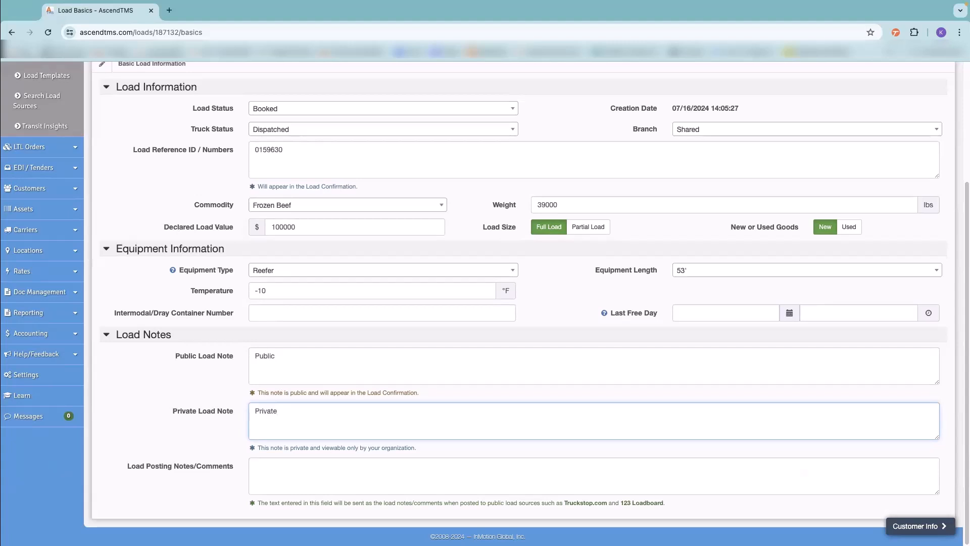
{"action": "left_click", "coordinate": [292, 471]}
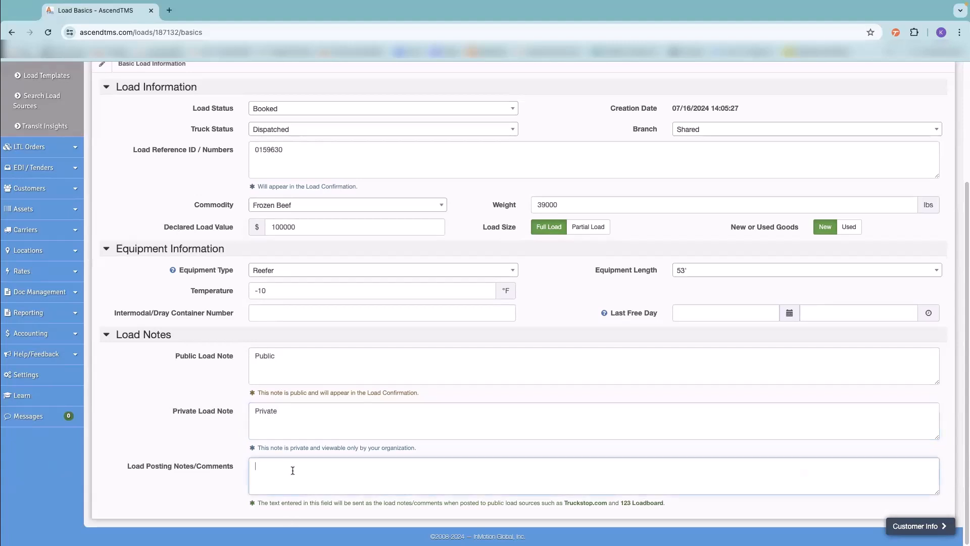
{"action": "type", "text": "Post"}
- Assign Sysco Houston - Food Distributor & Restaurant Supplies as the load's customer
{"action": "scroll", "coordinate": [416, 253], "scroll_direction": "up", "scroll_amount": 4}
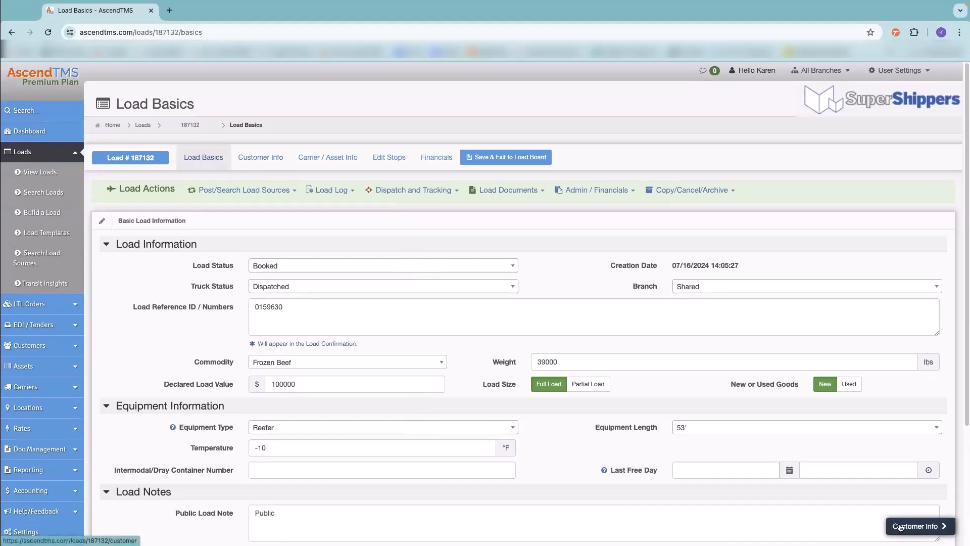
{"action": "left_click", "coordinate": [253, 158]}
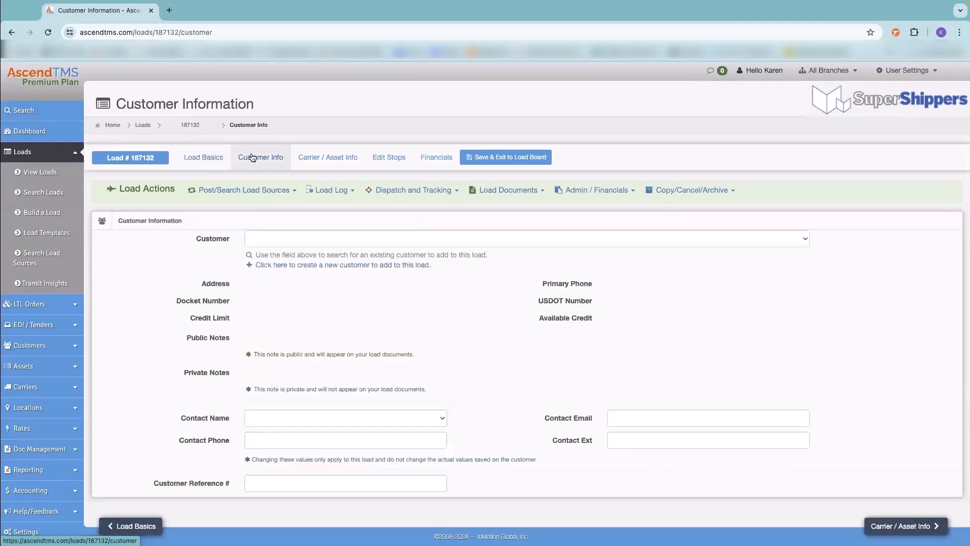
{"action": "left_click", "coordinate": [261, 239]}
{"action": "type", "text": "sysco"}
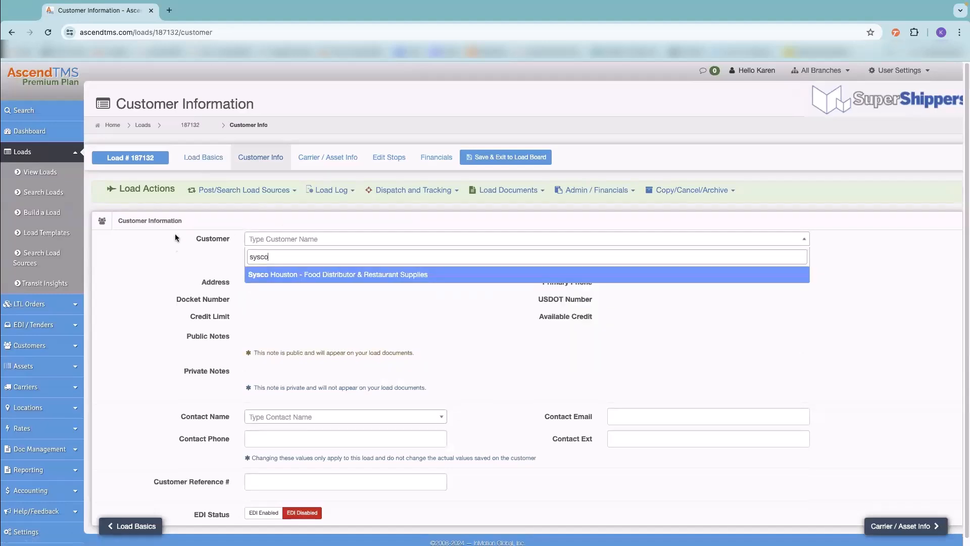
{"action": "left_click", "coordinate": [269, 275]}
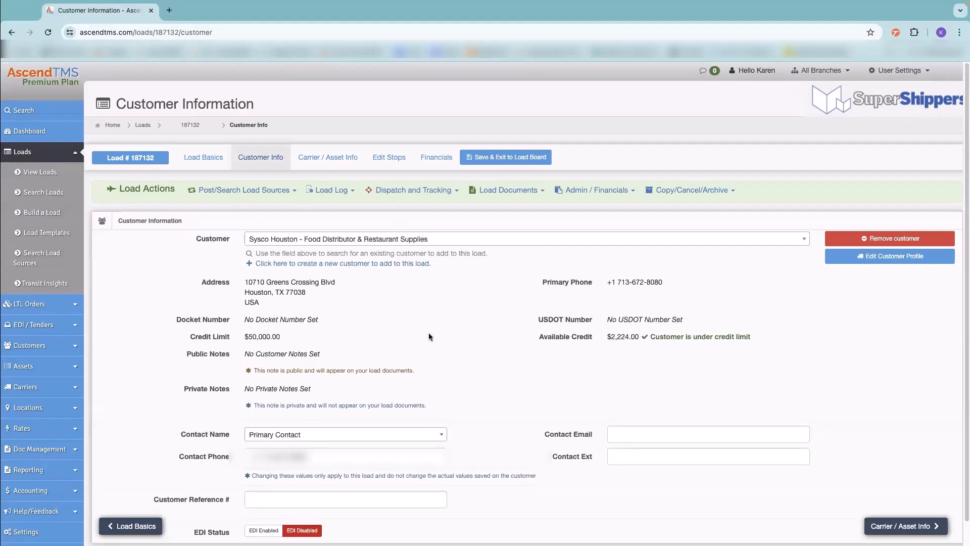
- Choose an outside carrier for the load and assign 10 SERVICES COMPANY, LLC
{"action": "left_click", "coordinate": [325, 156]}
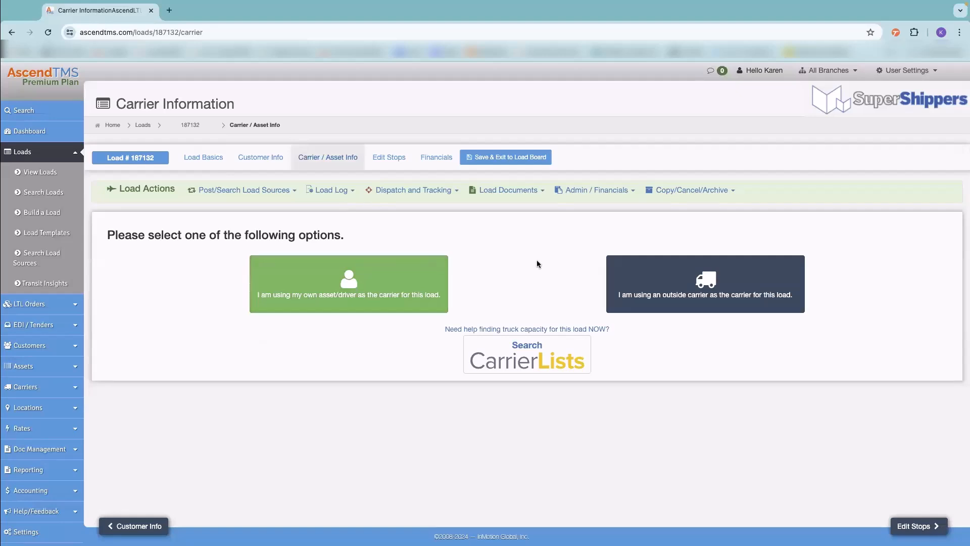
{"action": "left_click", "coordinate": [663, 282]}
{"action": "left_click", "coordinate": [307, 246]}
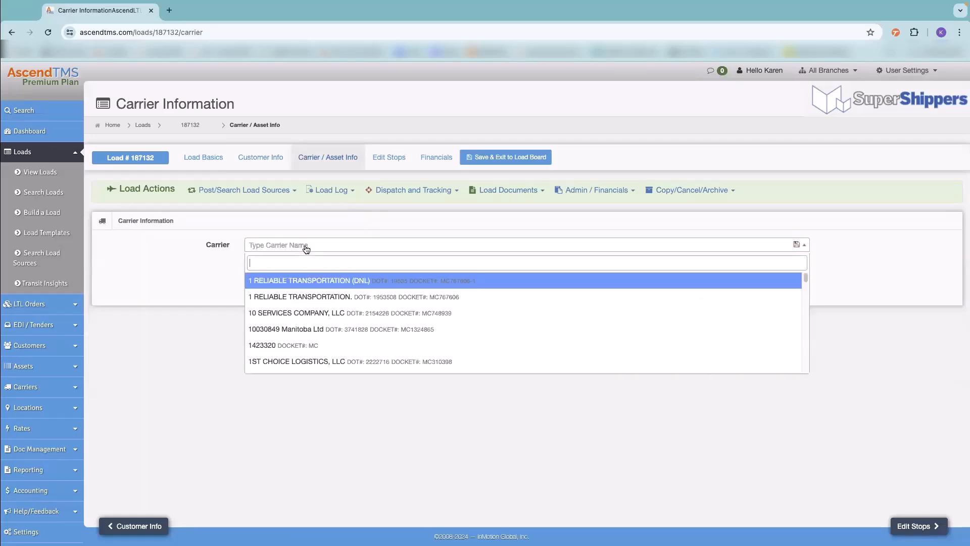
{"action": "left_click", "coordinate": [283, 314]}
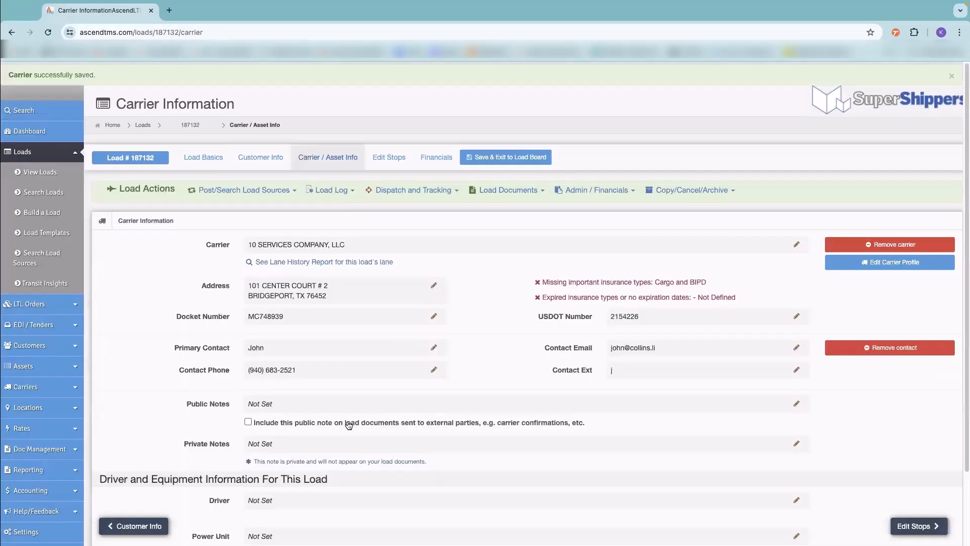
- Assign an existing driver as the load's primary driver and open the load's Edit Stops page
{"action": "scroll", "coordinate": [350, 423], "scroll_direction": "down", "scroll_amount": 2}
{"action": "left_click", "coordinate": [303, 415]}
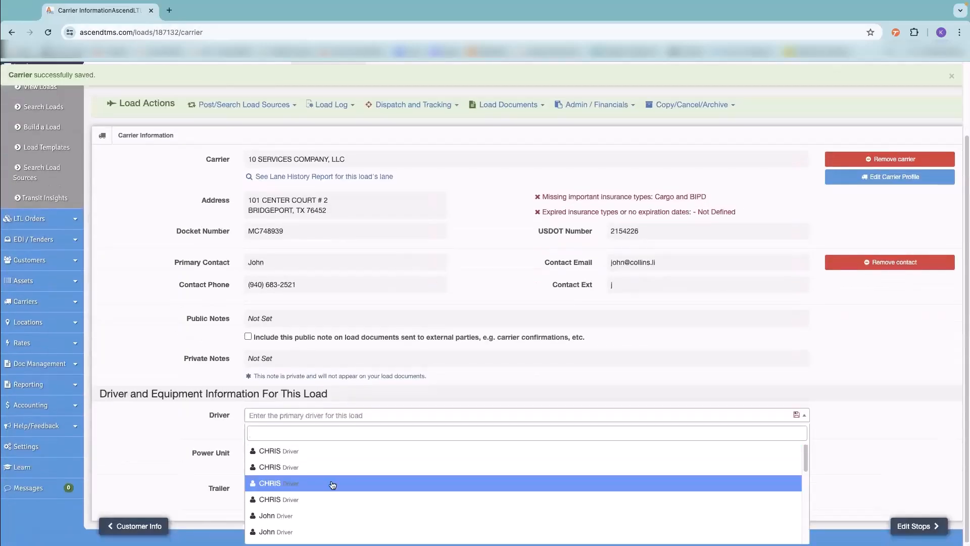
{"action": "scroll", "coordinate": [326, 495], "scroll_direction": "down", "scroll_amount": 1}
{"action": "left_click", "coordinate": [315, 500]}
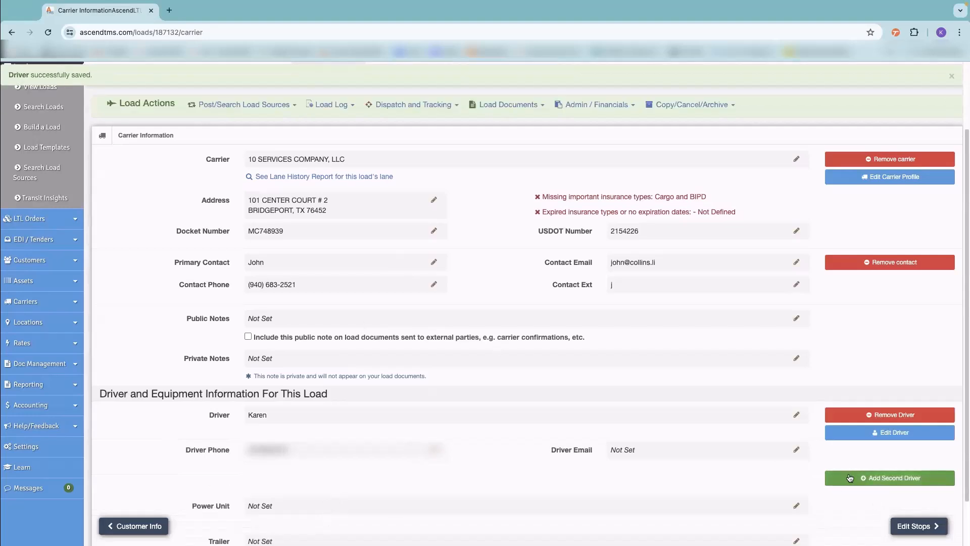
{"action": "scroll", "coordinate": [334, 404], "scroll_direction": "up", "scroll_amount": 2}
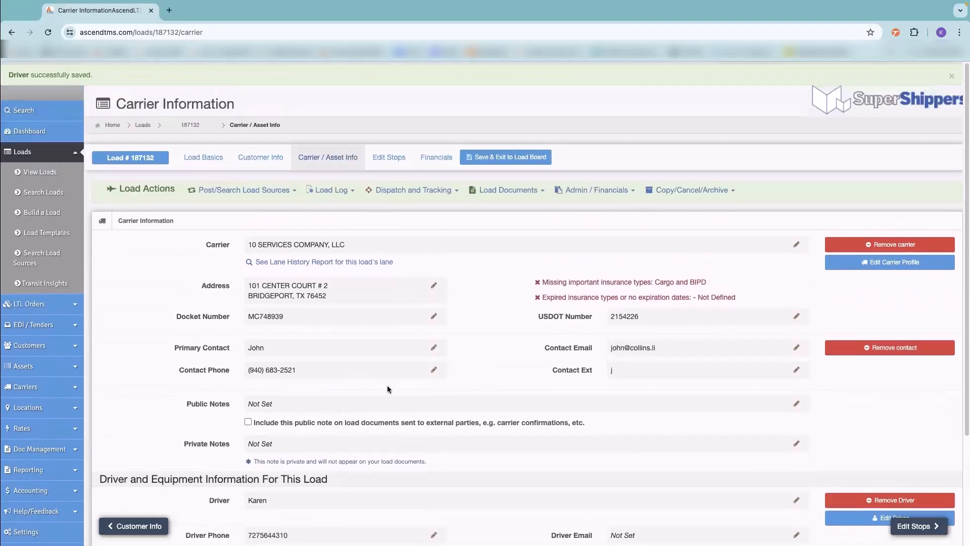
{"action": "left_click", "coordinate": [393, 160]}
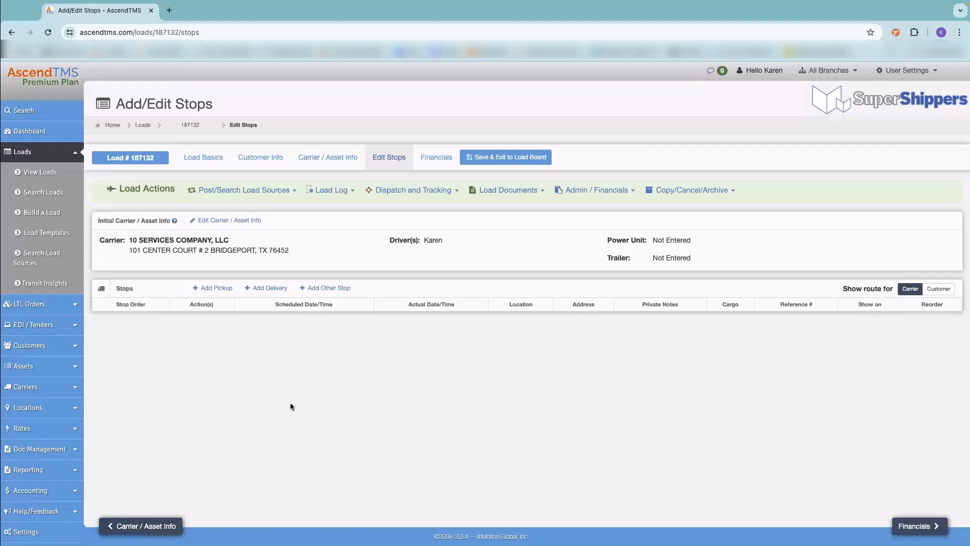
- Add a pickup stop to the load at the Americold Logistics location in Atlanta, GA
{"action": "left_click", "coordinate": [221, 289]}
{"action": "left_click", "coordinate": [269, 271]}
{"action": "type", "text": "americold"}
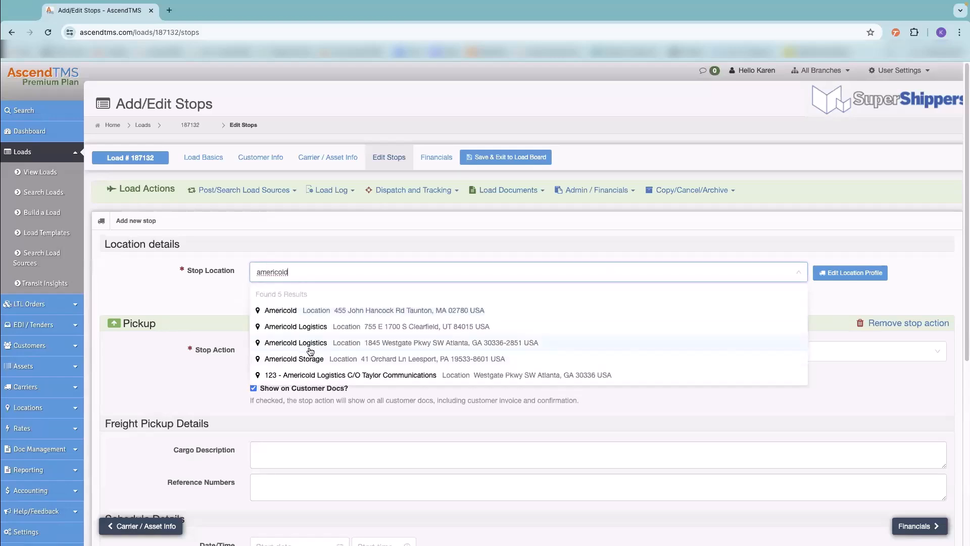
{"action": "left_click", "coordinate": [311, 348]}
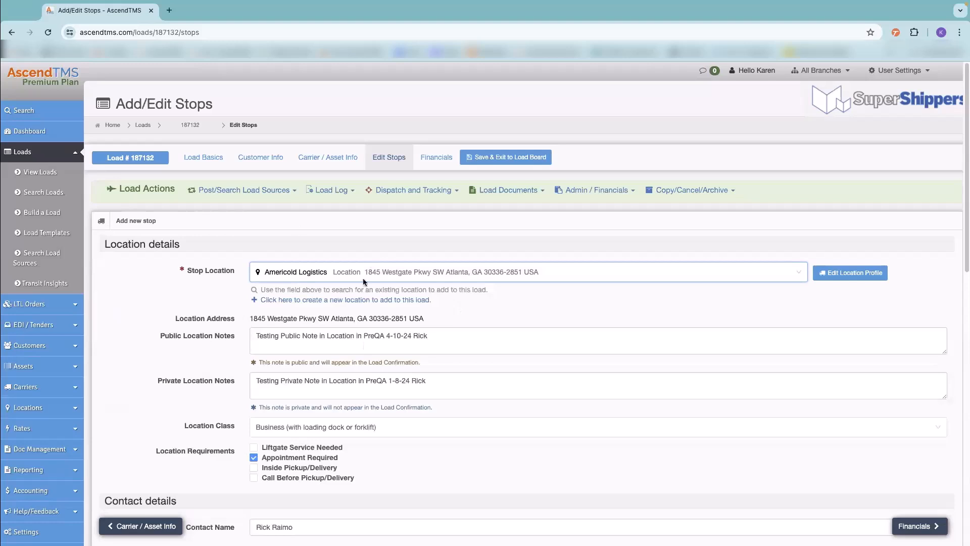
- Review the pickup stop's location and contact details and examine the available stop actions, leaving the action as Pickup
{"action": "scroll", "coordinate": [173, 349], "scroll_direction": "down", "scroll_amount": 3}
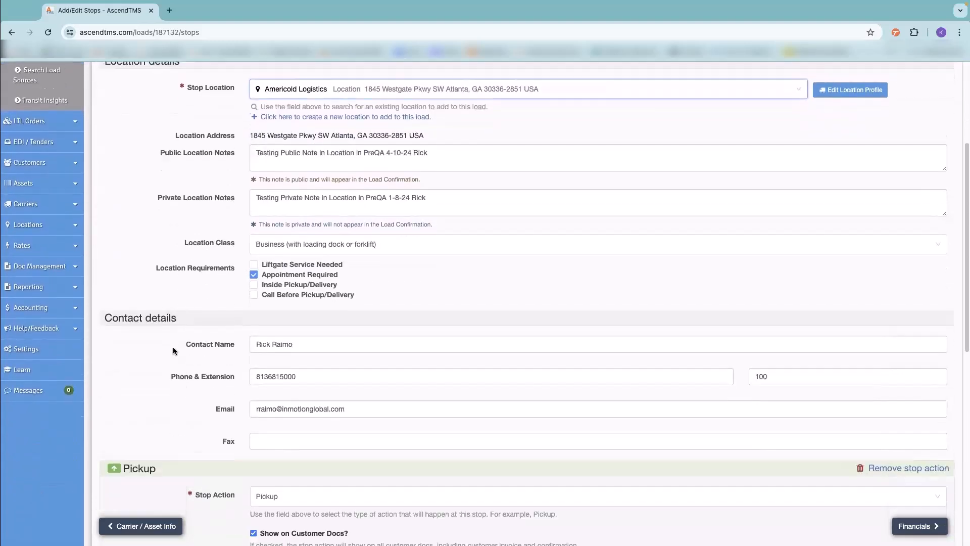
{"action": "scroll", "coordinate": [213, 394], "scroll_direction": "down", "scroll_amount": 4}
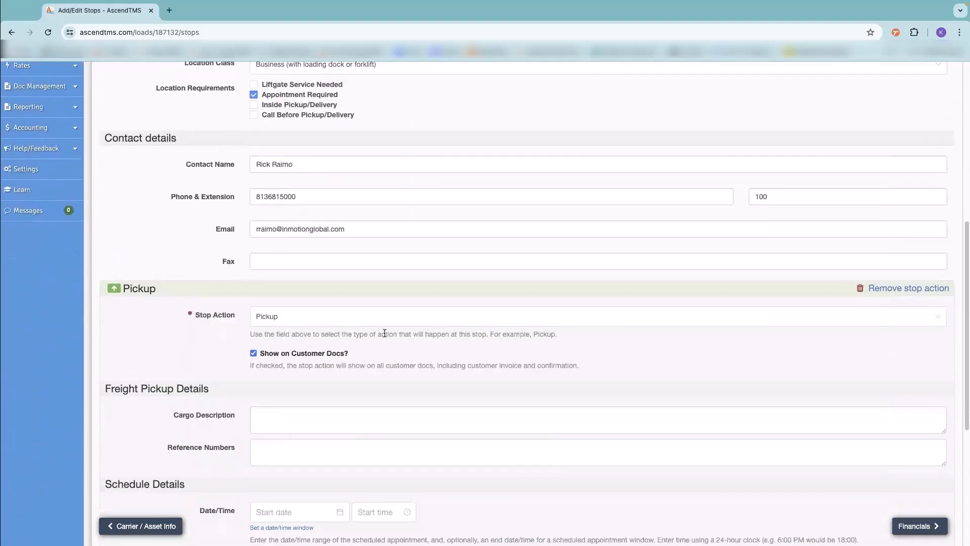
{"action": "left_click", "coordinate": [334, 317]}
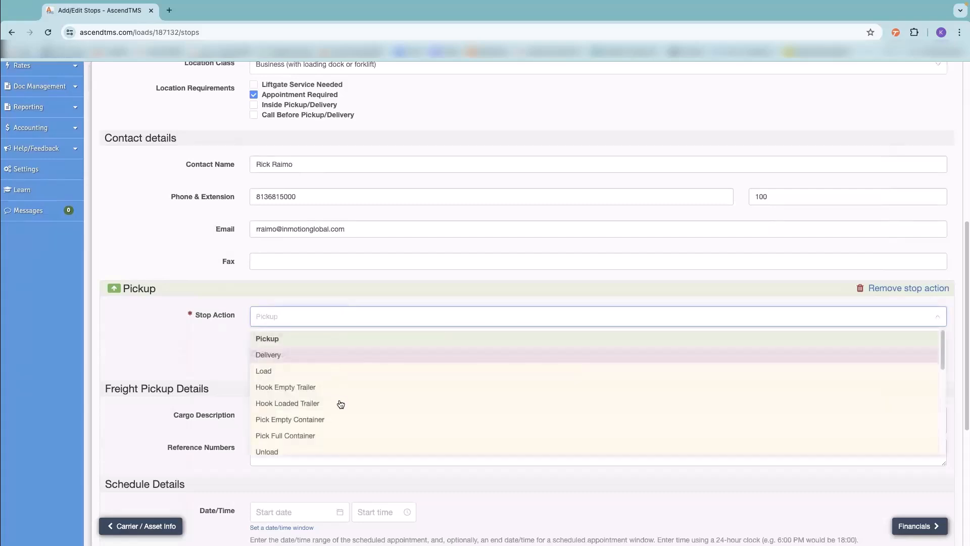
{"action": "scroll", "coordinate": [338, 403], "scroll_direction": "down", "scroll_amount": 2}
{"action": "scroll", "coordinate": [338, 400], "scroll_direction": "down", "scroll_amount": 8}
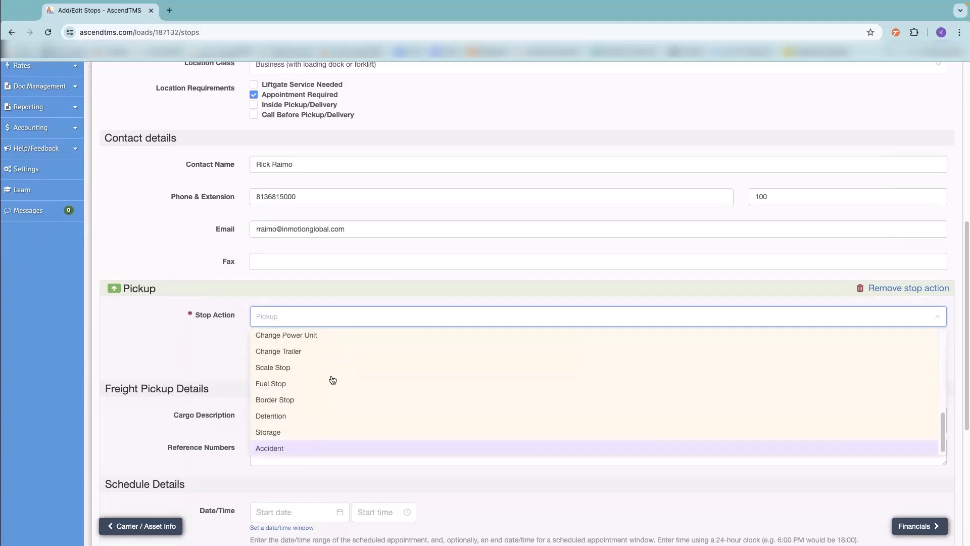
{"action": "scroll", "coordinate": [331, 379], "scroll_direction": "up", "scroll_amount": 10}
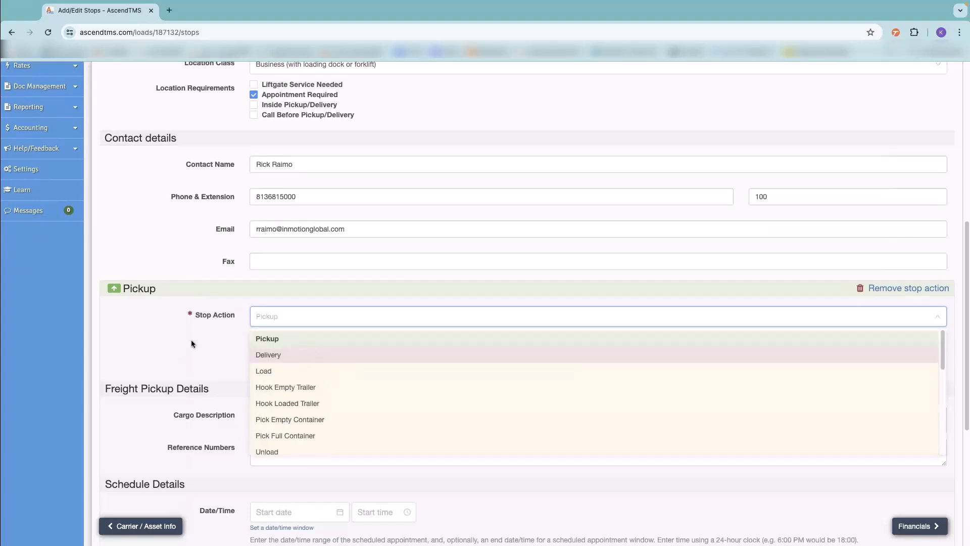
{"action": "left_click", "coordinate": [191, 344]}
- Describe the pickup cargo as "22 pallets of beef" and enter the PO and pickup numbers as its reference numbers
{"action": "left_click", "coordinate": [281, 414]}
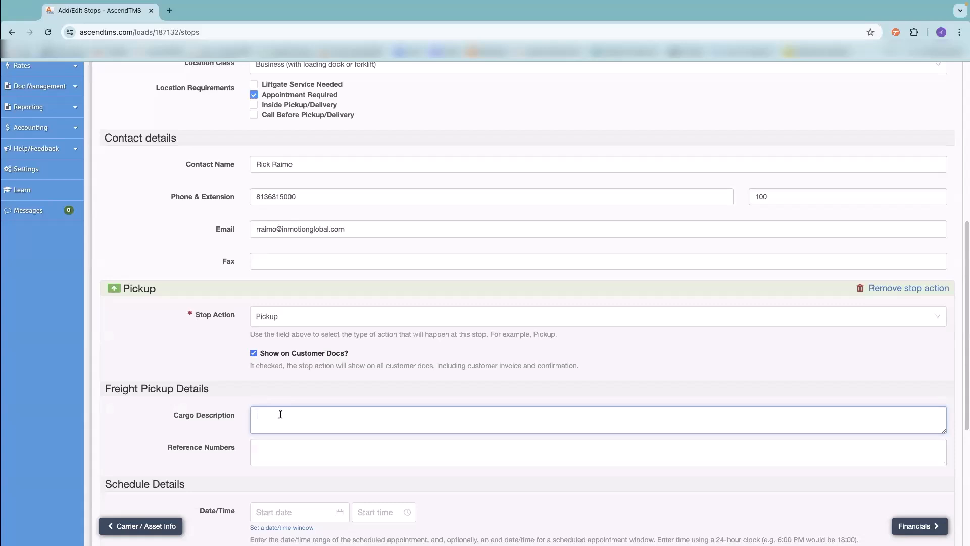
{"action": "type", "text": "22 pallets of beef"}
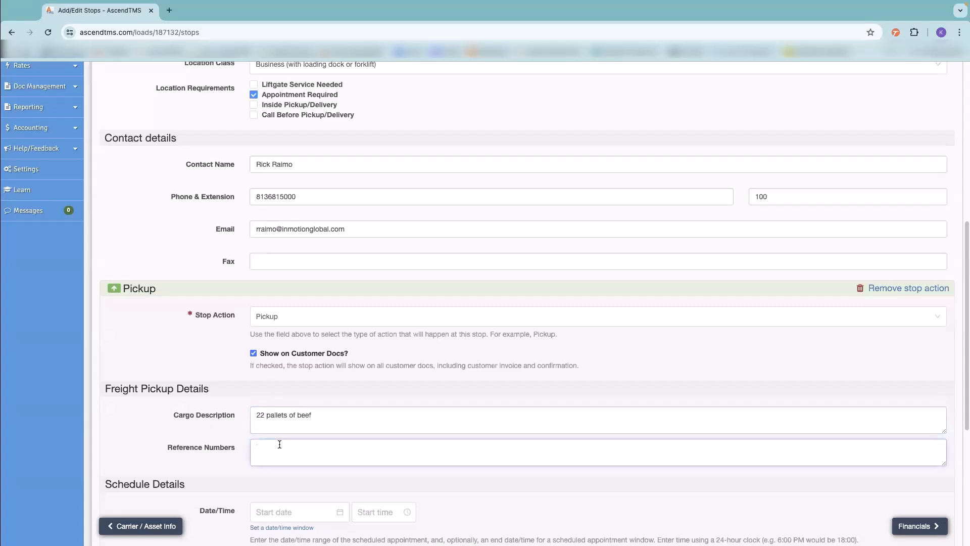
{"action": "type", "text": "PO#158236 P/"}
{"action": "type", "text": "U#25963"}
- Schedule the pickup for 07/16/2024 at 13:00 and save the stop
{"action": "scroll", "coordinate": [608, 438], "scroll_direction": "down", "scroll_amount": 4}
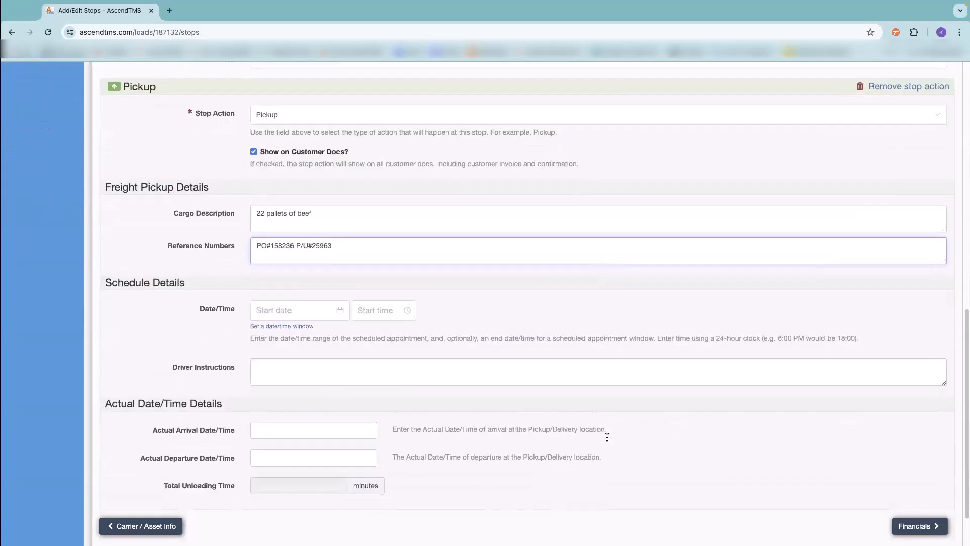
{"action": "left_click", "coordinate": [344, 307]}
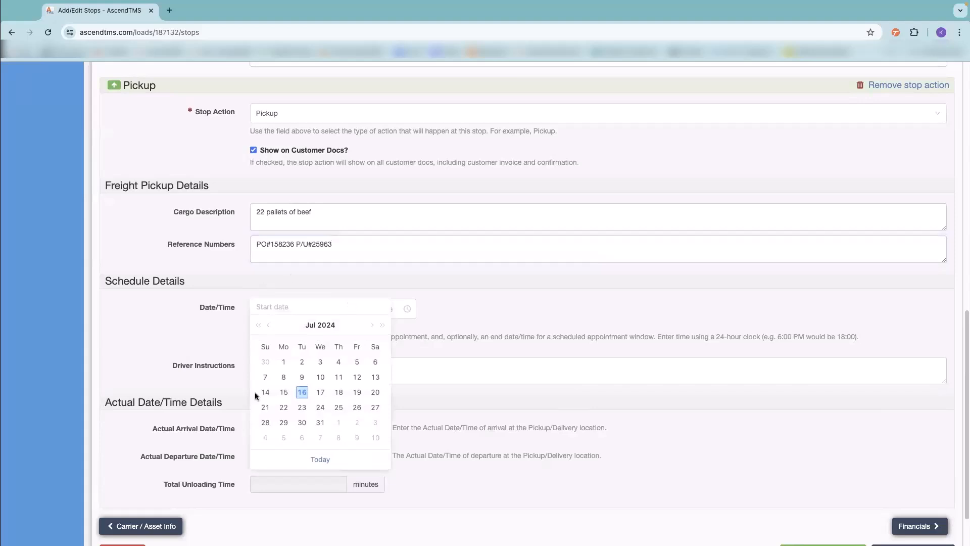
{"action": "left_click", "coordinate": [301, 390]}
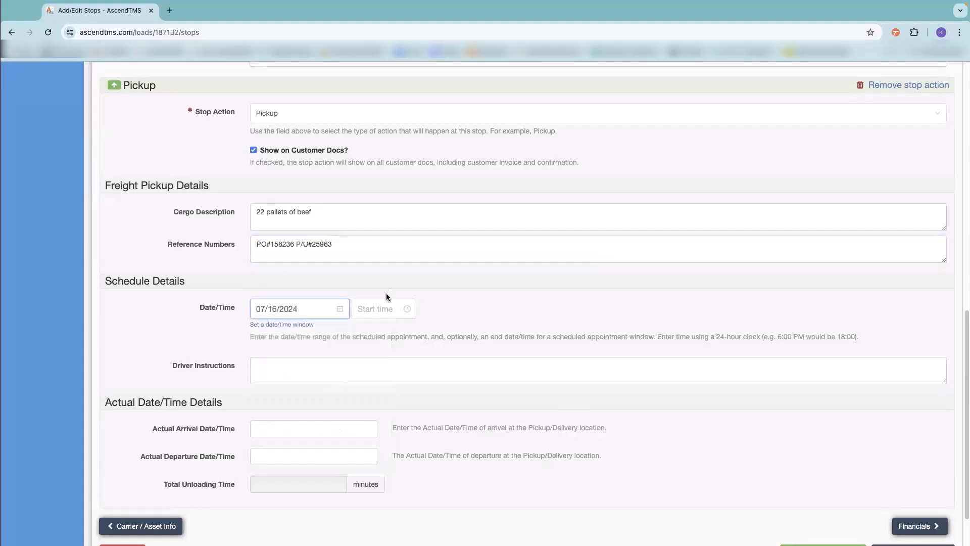
{"action": "left_click", "coordinate": [378, 308]}
{"action": "scroll", "coordinate": [360, 362], "scroll_direction": "up", "scroll_amount": 3}
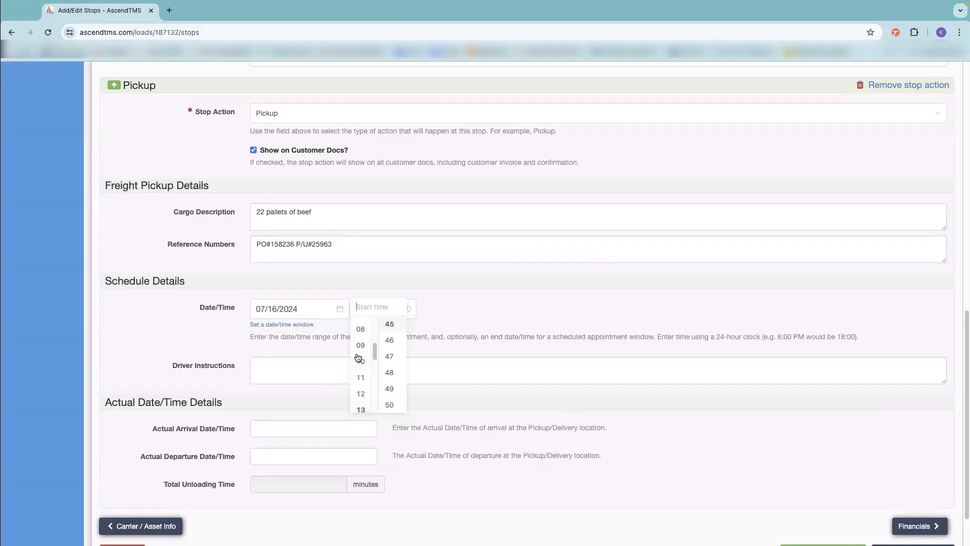
{"action": "scroll", "coordinate": [358, 360], "scroll_direction": "down", "scroll_amount": 2}
{"action": "scroll", "coordinate": [366, 370], "scroll_direction": "up", "scroll_amount": 4}
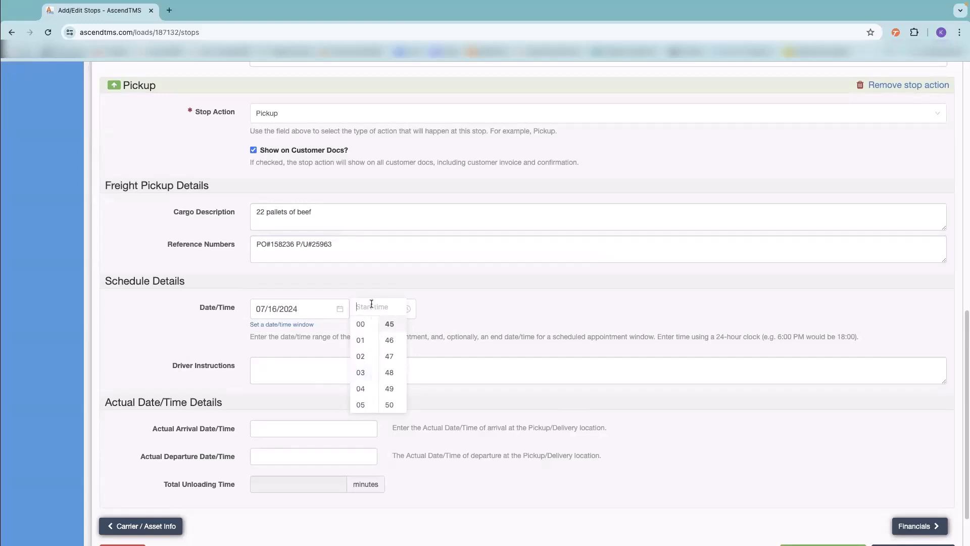
{"action": "type", "text": "13:00"}
{"action": "left_click", "coordinate": [498, 303]}
{"action": "scroll", "coordinate": [807, 471], "scroll_direction": "down", "scroll_amount": 2}
{"action": "left_click", "coordinate": [886, 489]}
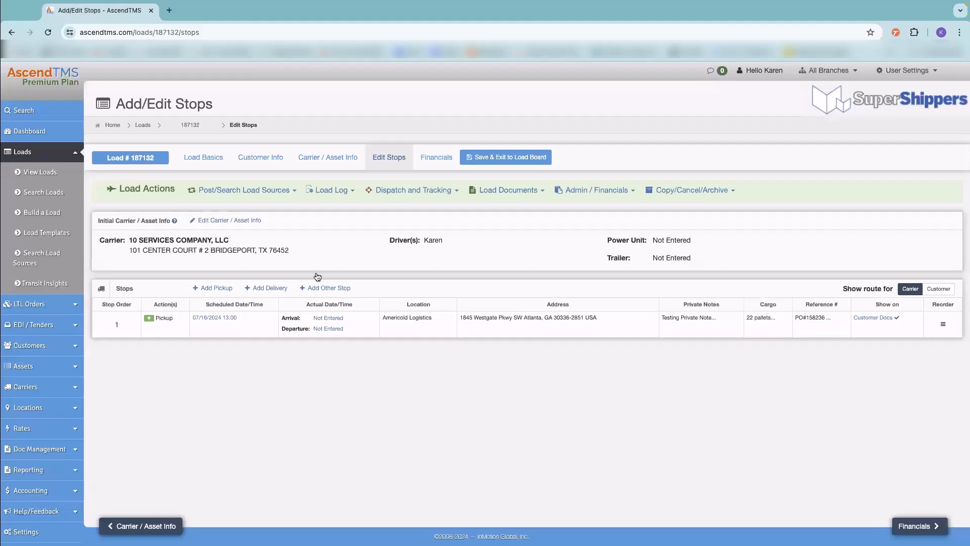
- Add a delivery stop to the load at the Sysco - Front Royal location
{"action": "left_click", "coordinate": [267, 287]}
{"action": "left_click", "coordinate": [282, 270]}
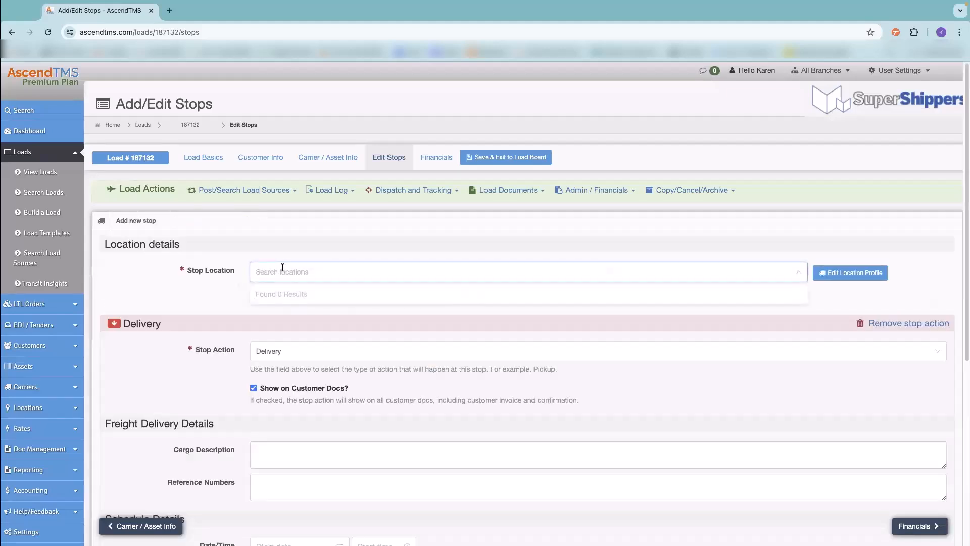
{"action": "type", "text": "sysco front"}
{"action": "left_click", "coordinate": [282, 310]}
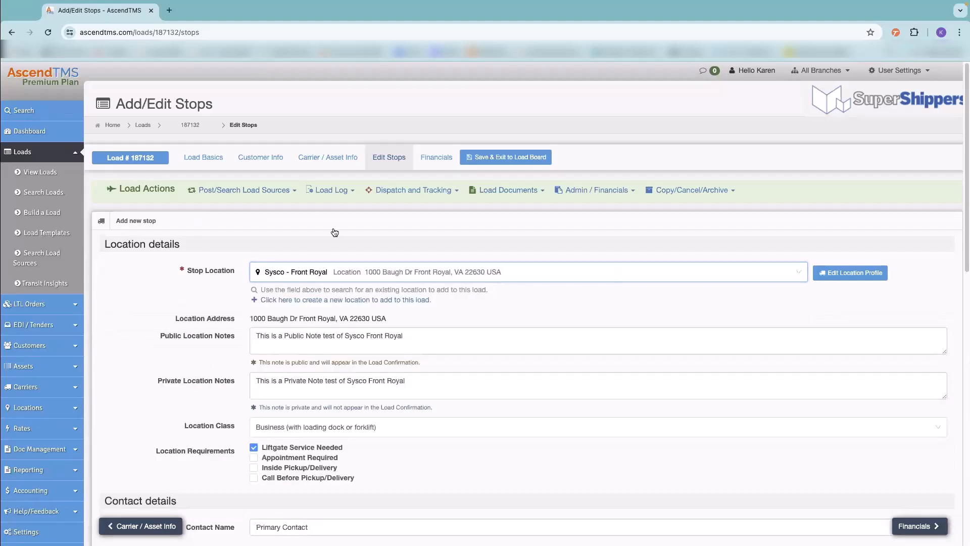
- Describe the delivery cargo as "10 pallets" and enter the PO number as its reference number
{"action": "scroll", "coordinate": [189, 353], "scroll_direction": "down", "scroll_amount": 10}
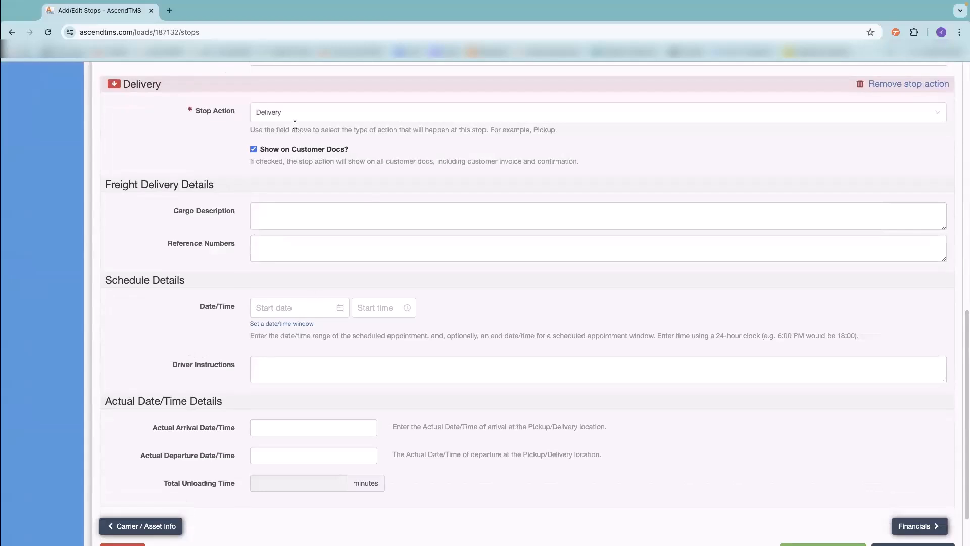
{"action": "left_click", "coordinate": [292, 219]}
{"action": "type", "text": "10 pallets"}
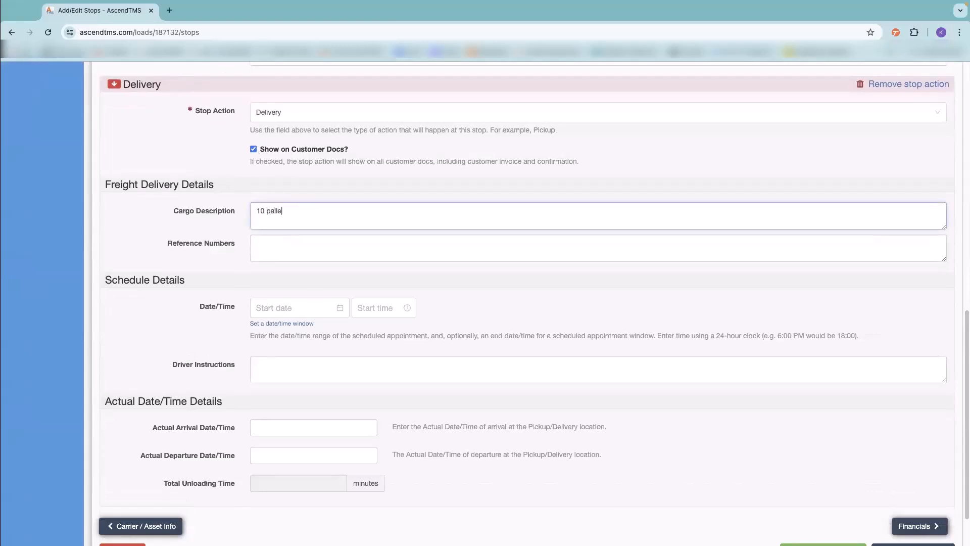
{"action": "left_click", "coordinate": [302, 245]}
{"action": "type", "text": "PO#52963"}
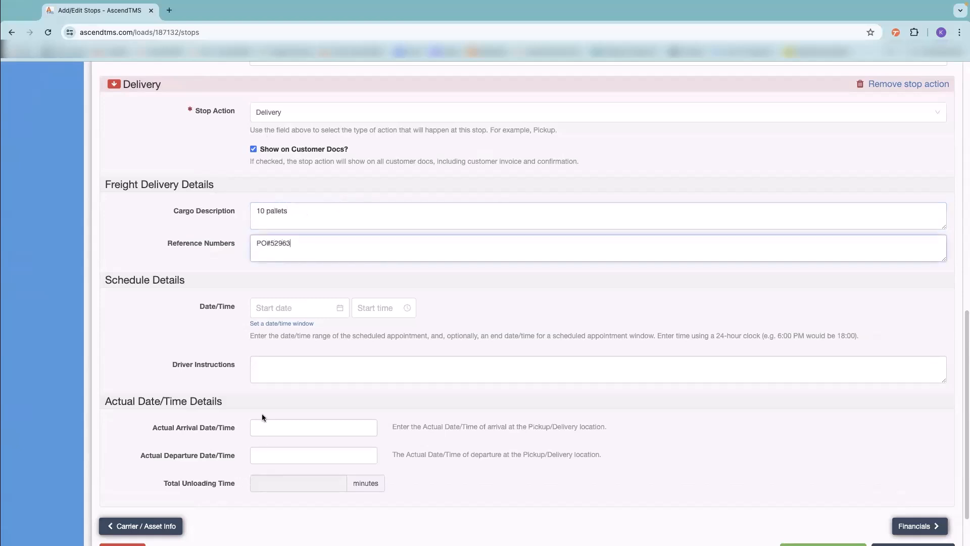
{"action": "left_click", "coordinate": [259, 365]}
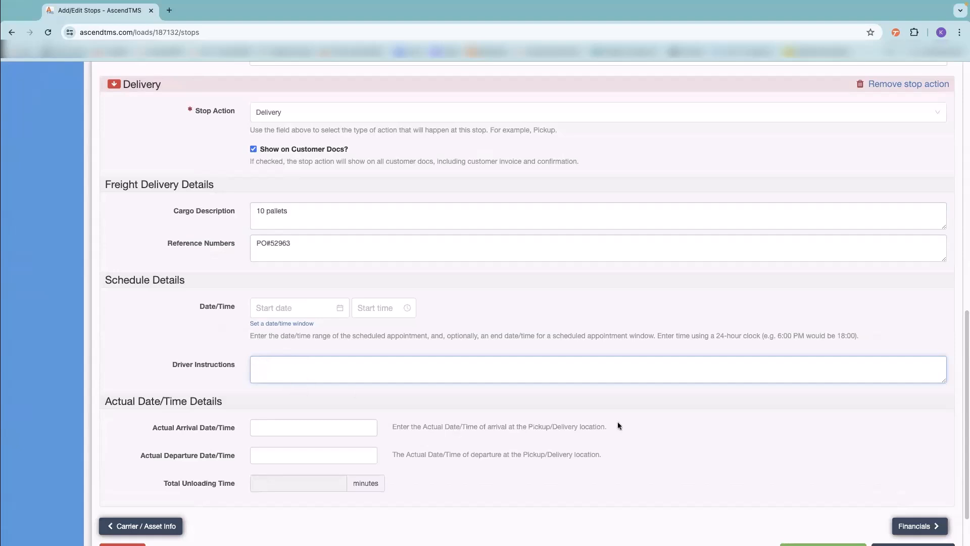
- Schedule the Front Royal delivery for 07/18/2024 at 10:00 and save the stop
{"action": "left_click", "coordinate": [339, 309]}
{"action": "left_click", "coordinate": [339, 391]}
{"action": "left_click", "coordinate": [377, 308]}
{"action": "type", "text": "10:00"}
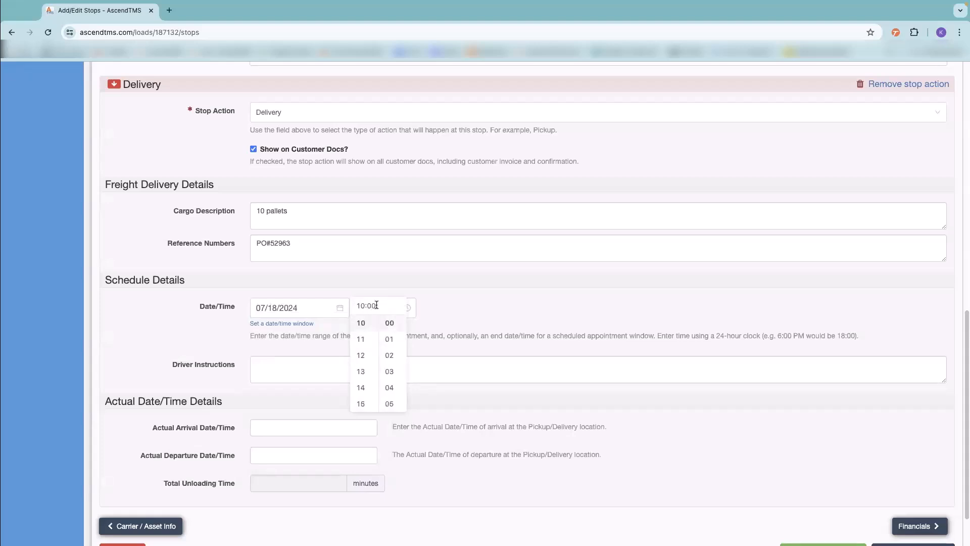
{"action": "left_click", "coordinate": [562, 298]}
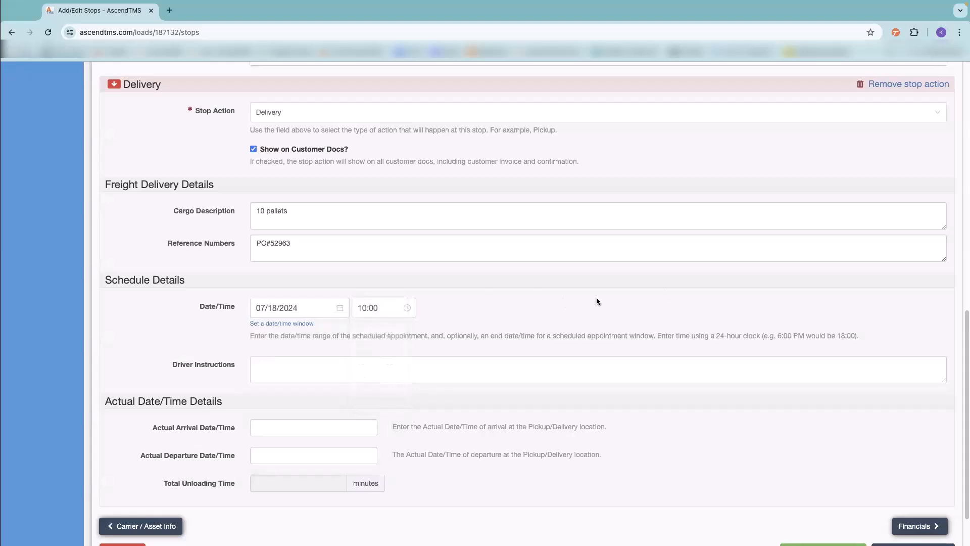
{"action": "scroll", "coordinate": [935, 396], "scroll_direction": "down", "scroll_amount": 2}
{"action": "left_click", "coordinate": [910, 495]}
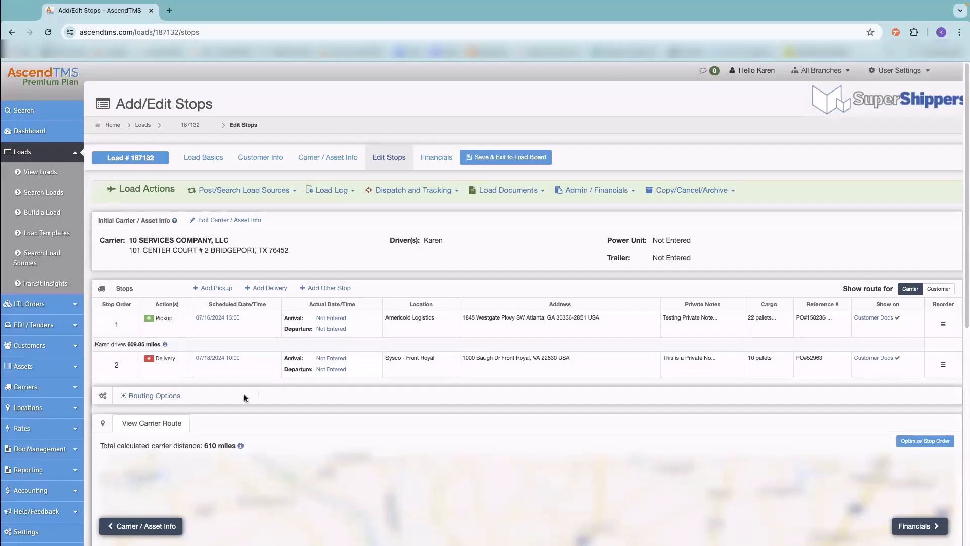
- Start a second delivery stop and search the existing locations for "sysco knox"
{"action": "left_click", "coordinate": [259, 288]}
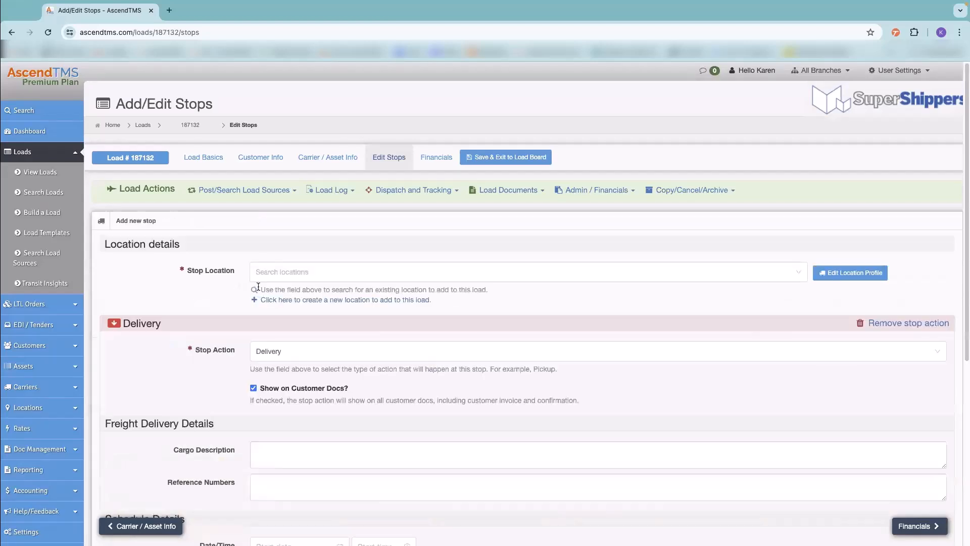
{"action": "left_click", "coordinate": [292, 275]}
{"action": "type", "text": "sy"}
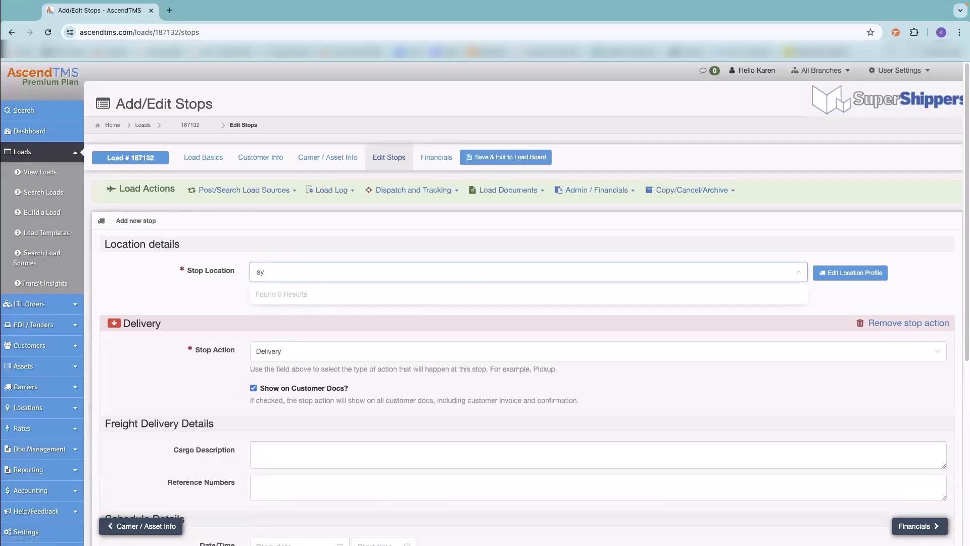
{"action": "type", "text": "sco knox"}
{"action": "left_click_drag", "start_coordinate": [302, 277], "coordinate": [194, 272]}
{"action": "key", "text": "BackSpace"}
{"action": "left_click", "coordinate": [208, 272]}
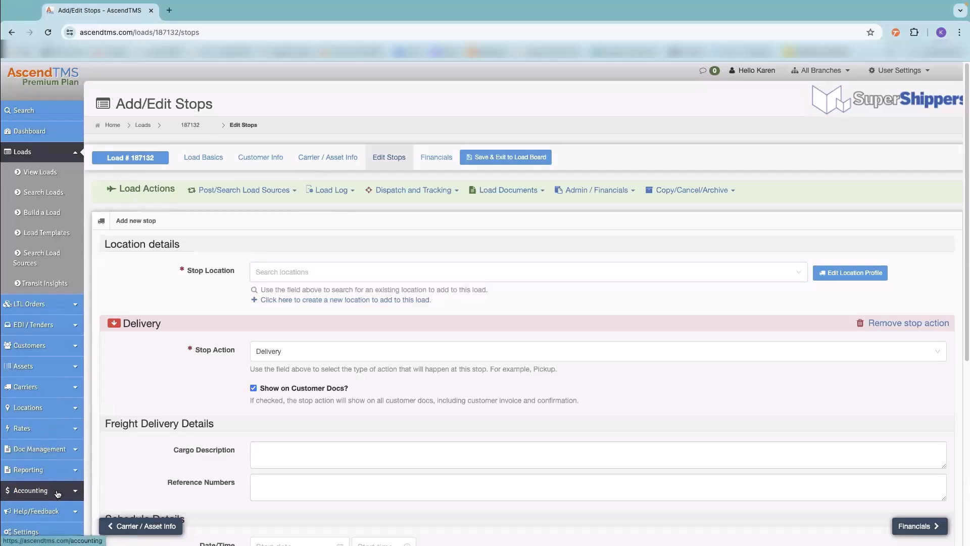
{"action": "left_click", "coordinate": [30, 407]}
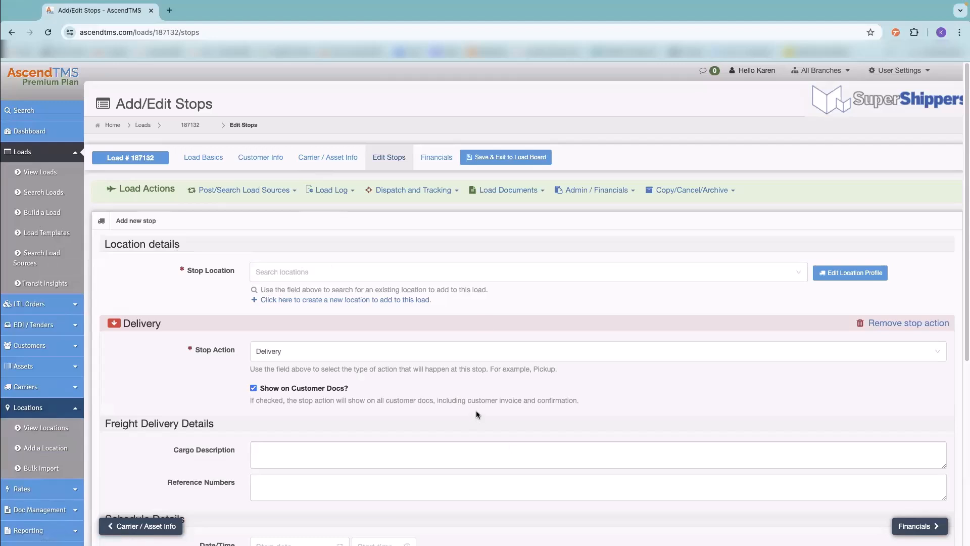
- Create a new location for the delivery by looking up Sysco Knoxville - Food Distributor & Restaurant Supplies, and save it to the stop
{"action": "left_click", "coordinate": [309, 302]}
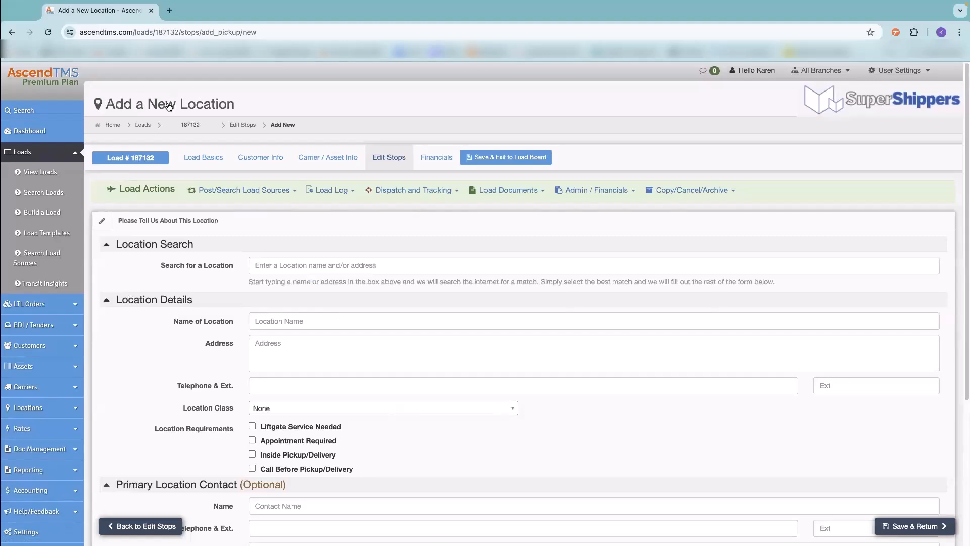
{"action": "left_click", "coordinate": [276, 264]}
{"action": "type", "text": "sysco knox"}
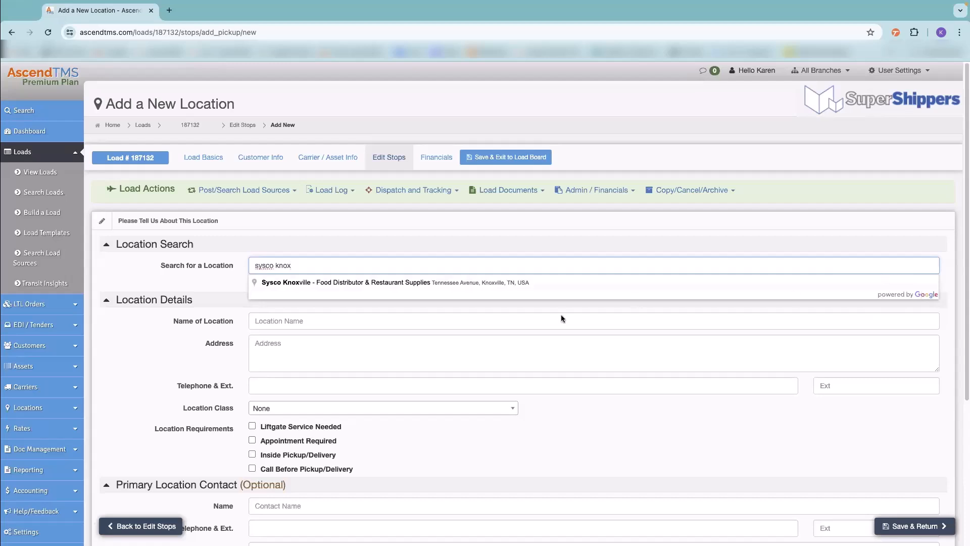
{"action": "left_click", "coordinate": [476, 282]}
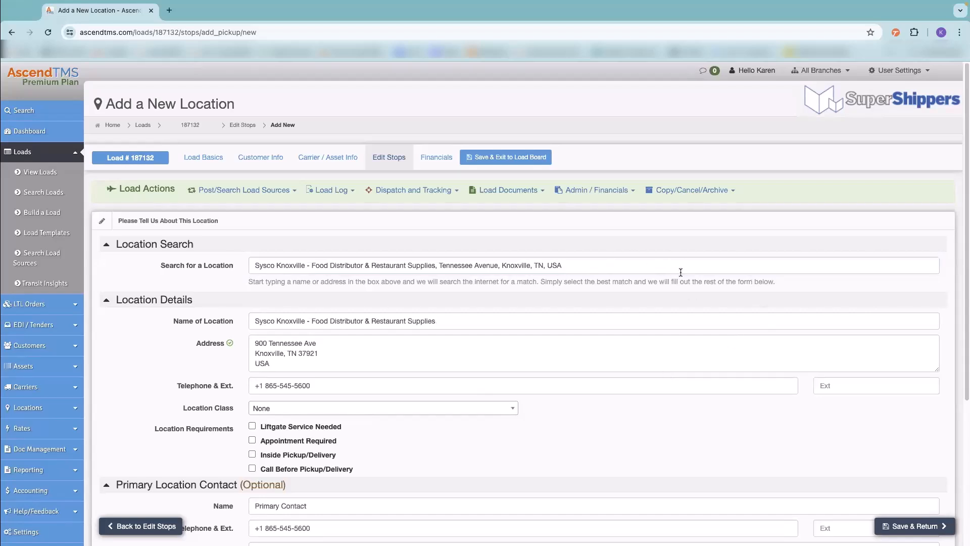
{"action": "left_click", "coordinate": [454, 321]}
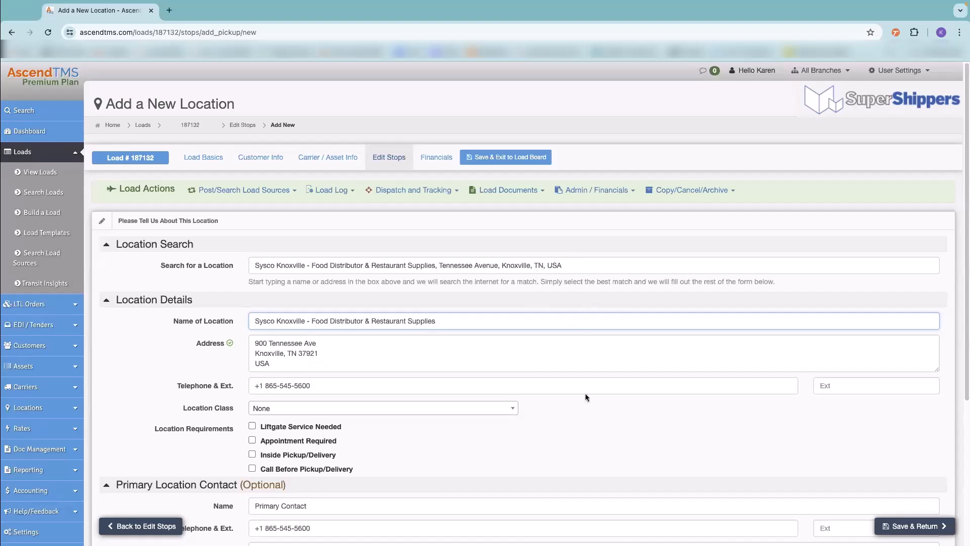
{"action": "scroll", "coordinate": [565, 410], "scroll_direction": "down", "scroll_amount": 5}
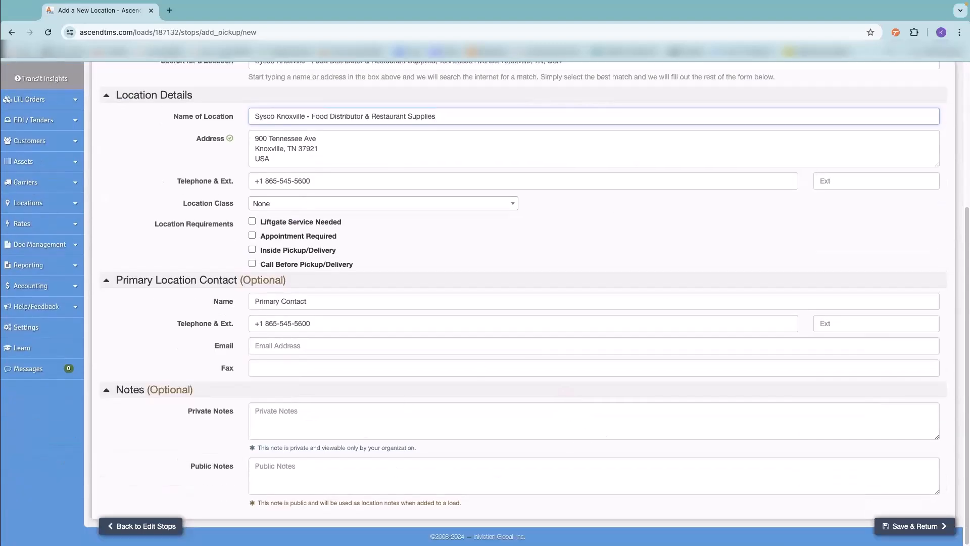
{"action": "left_click", "coordinate": [903, 528]}
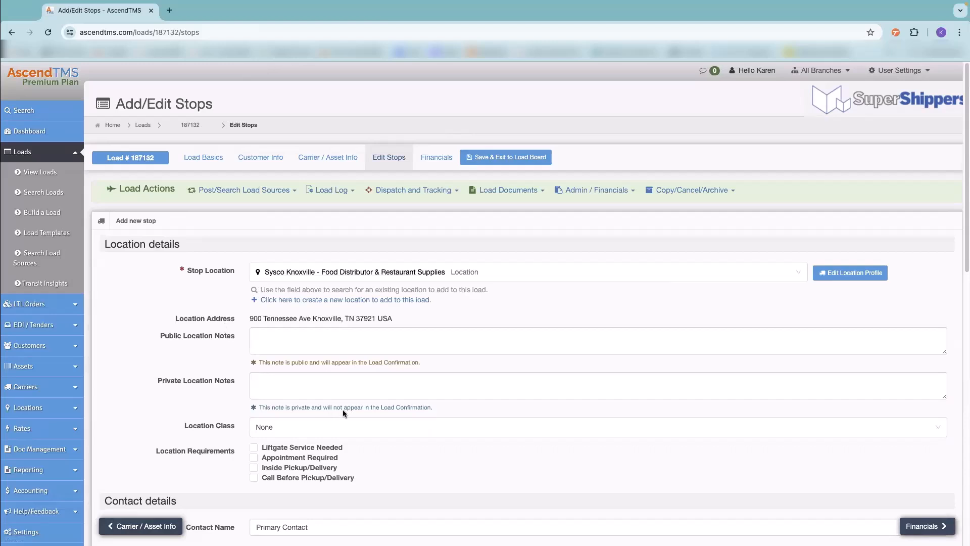
{"action": "scroll", "coordinate": [343, 413], "scroll_direction": "down", "scroll_amount": 1}
{"action": "scroll", "coordinate": [342, 409], "scroll_direction": "down", "scroll_amount": 2}
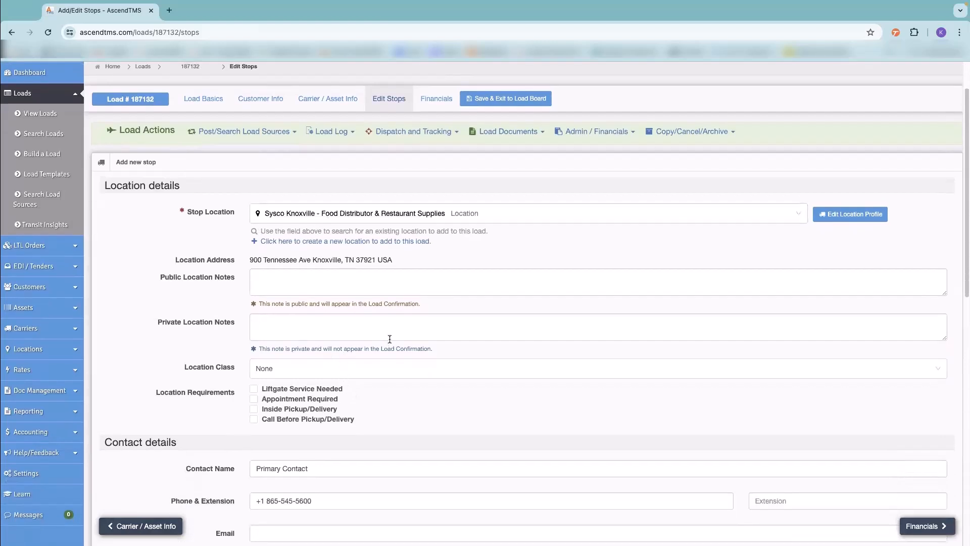
- Describe the Sysco Knoxville delivery cargo as "12 pallets" and enter the PO number as its reference number
{"action": "scroll", "coordinate": [423, 385], "scroll_direction": "down", "scroll_amount": 5}
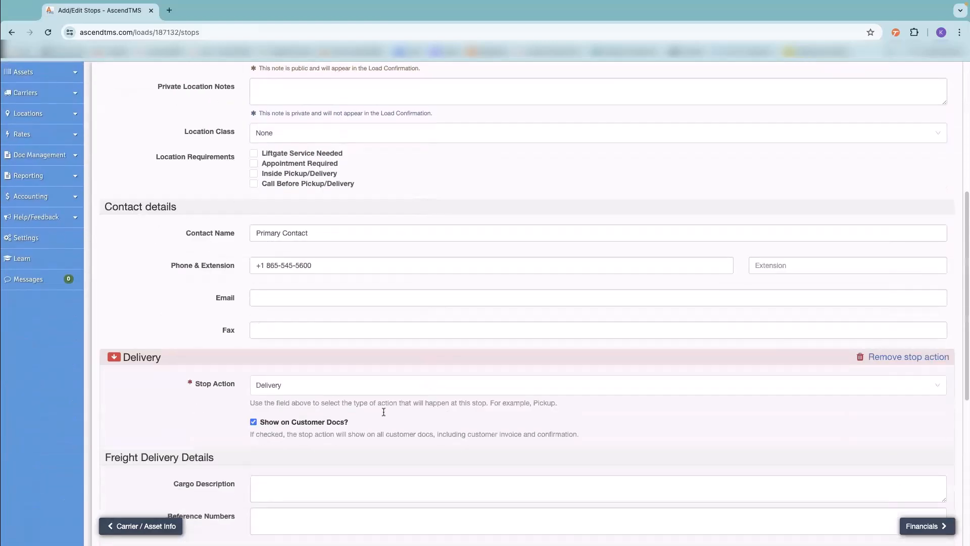
{"action": "scroll", "coordinate": [283, 382], "scroll_direction": "down", "scroll_amount": 3}
{"action": "left_click", "coordinate": [276, 372]}
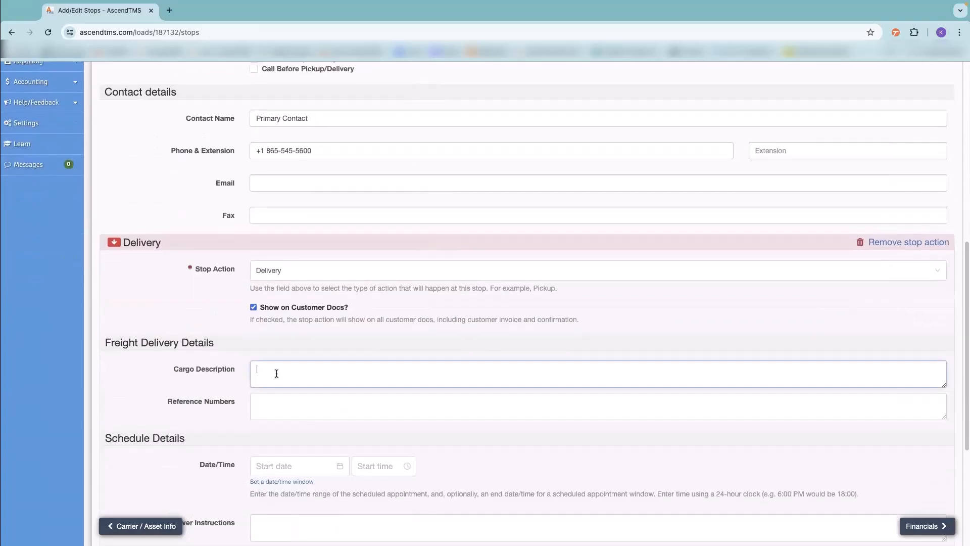
{"action": "type", "text": "12 pallets"}
{"action": "left_click", "coordinate": [262, 404]}
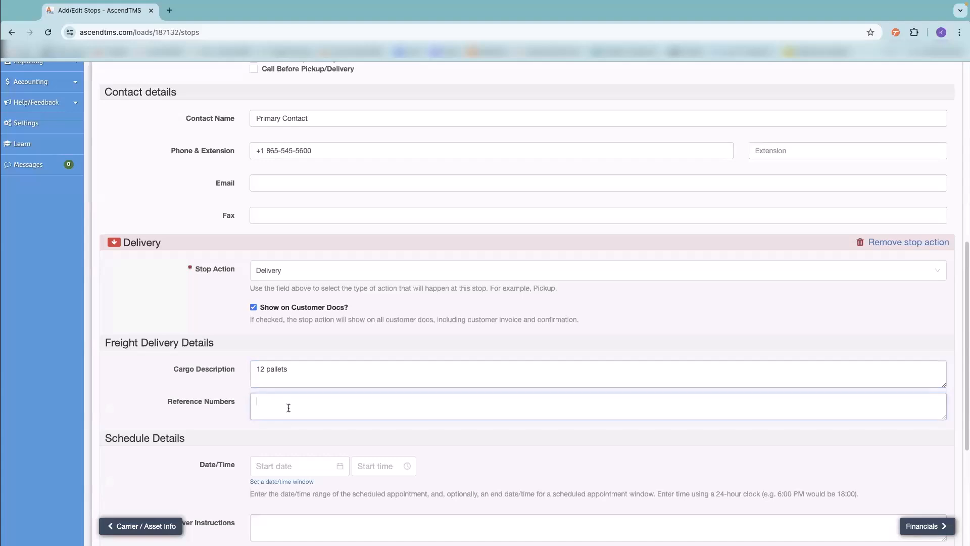
{"action": "type", "text": "PO#25963"}
- Add the driver instruction "call 30 mins prior" to the Knoxville delivery
{"action": "scroll", "coordinate": [349, 432], "scroll_direction": "down", "scroll_amount": 3}
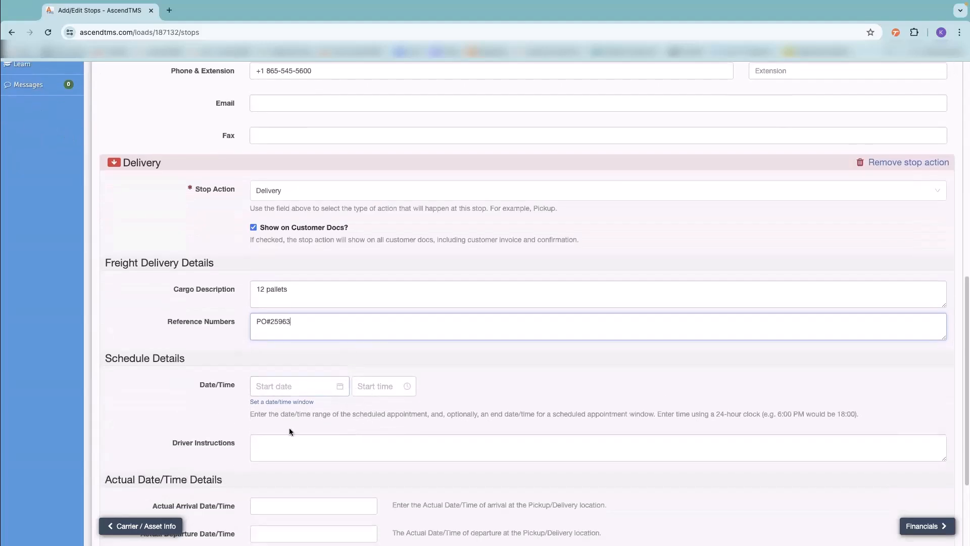
{"action": "left_click", "coordinate": [288, 451]}
{"action": "type", "text": "call 30 mins prior"}
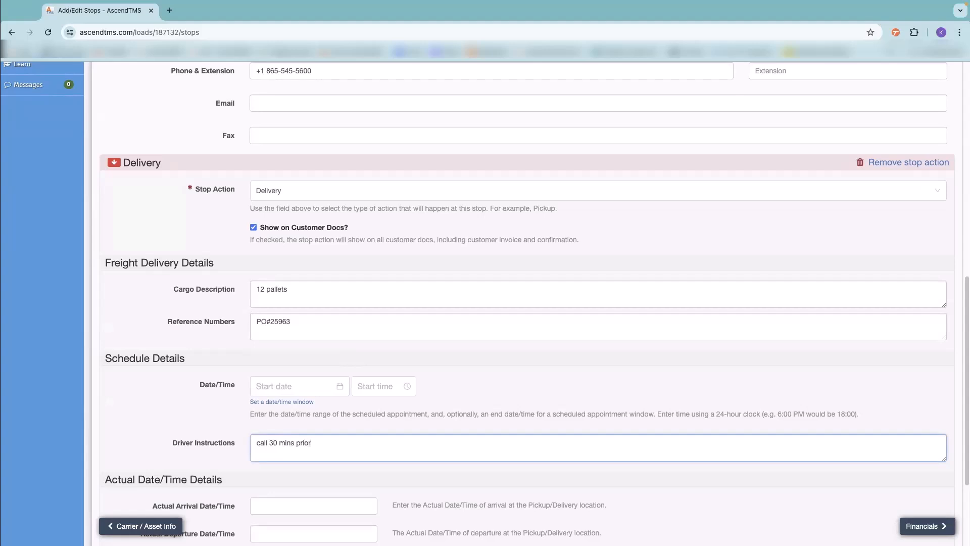
- Schedule the Knoxville delivery for 07/17/2024 at 10:00 and save the stop
{"action": "left_click", "coordinate": [339, 386]}
{"action": "left_click", "coordinate": [321, 321]}
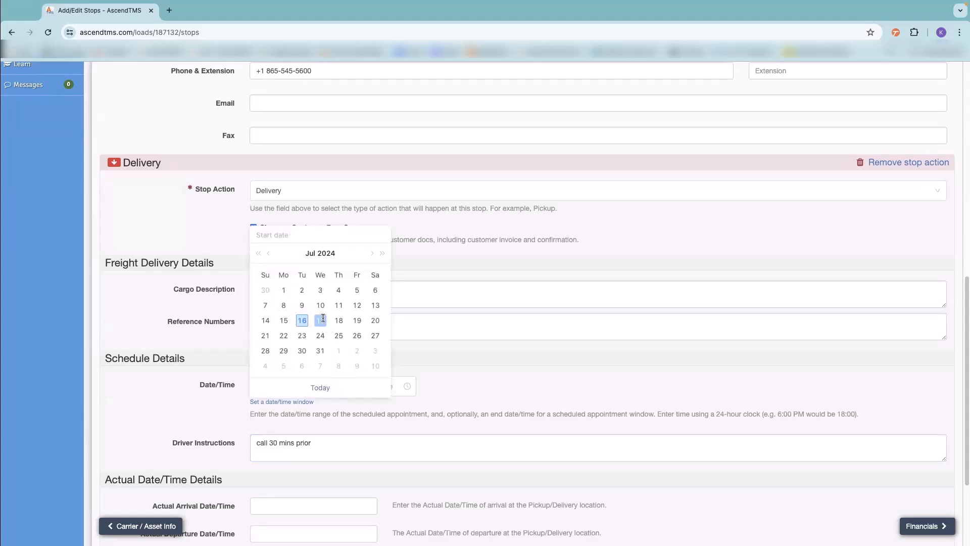
{"action": "left_click", "coordinate": [377, 390]}
{"action": "type", "text": "10:00"}
{"action": "left_click", "coordinate": [663, 344]}
{"action": "scroll", "coordinate": [704, 364], "scroll_direction": "down", "scroll_amount": 3}
{"action": "left_click", "coordinate": [894, 494]}
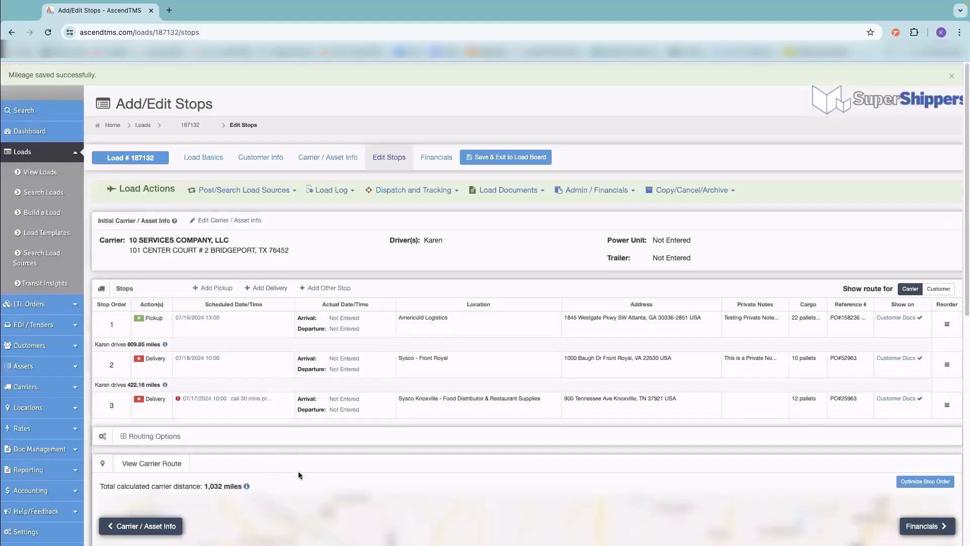
- Show the carrier route map with all stops and optimize the stop order
{"action": "scroll", "coordinate": [357, 416], "scroll_direction": "down", "scroll_amount": 3}
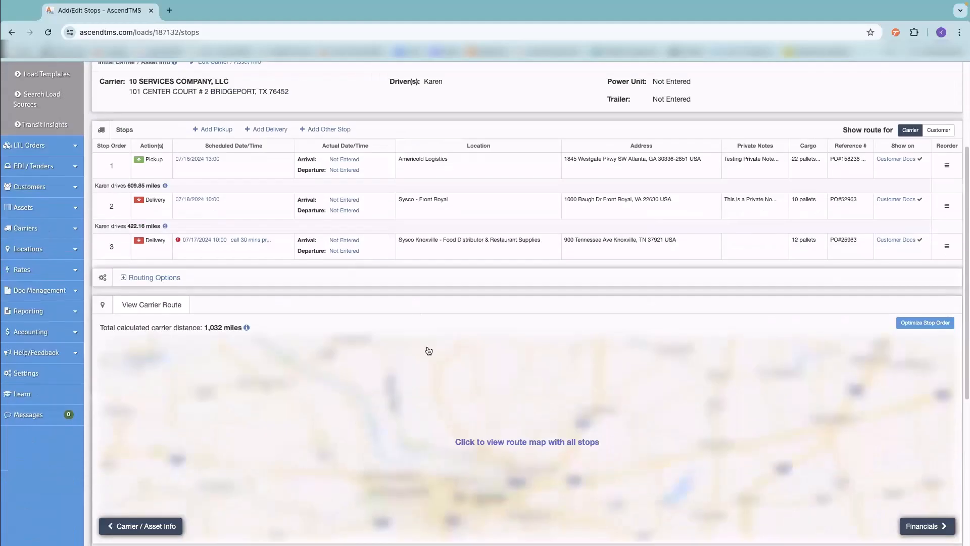
{"action": "left_click", "coordinate": [371, 425]}
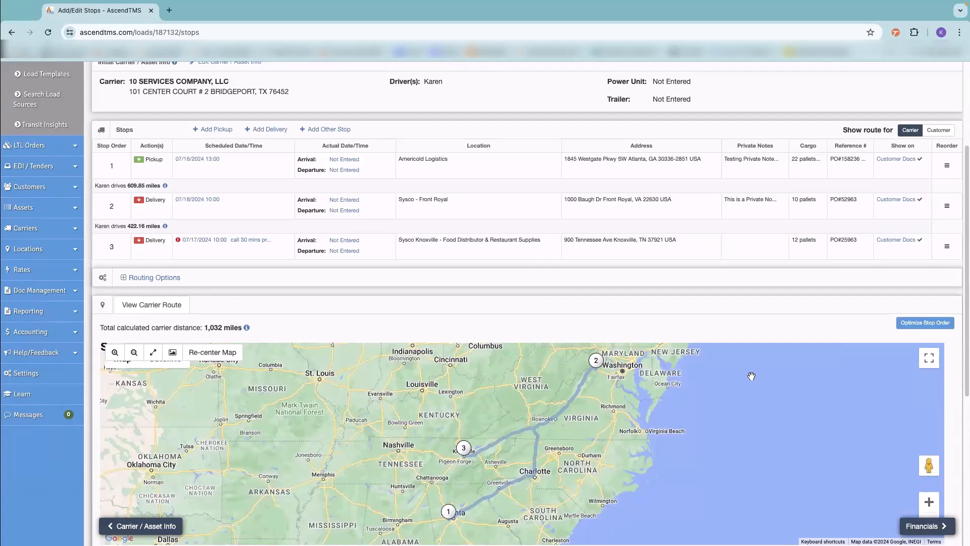
{"action": "left_click", "coordinate": [927, 323]}
{"action": "left_click", "coordinate": [862, 359]}
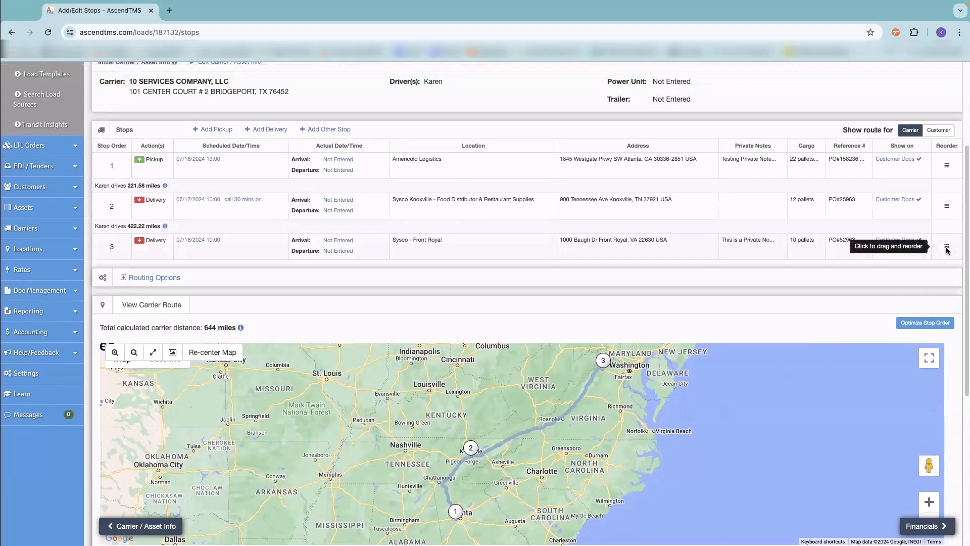
- Manually reorder the stops to put Front Royal before Knoxville, and move Knoxville back to second place
{"action": "mouse_move", "coordinate": [947, 247]}
{"action": "left_mouse_down"}
{"action": "mouse_move", "coordinate": [941, 197]}
{"action": "mouse_move", "coordinate": [949, 243]}
{"action": "left_mouse_up"}
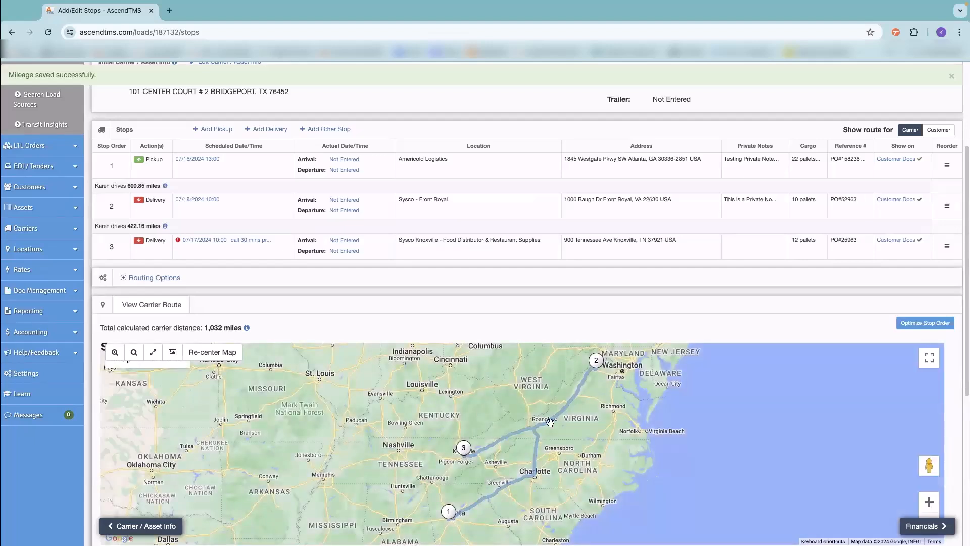
{"action": "left_click_drag", "start_coordinate": [949, 247], "coordinate": [949, 184]}
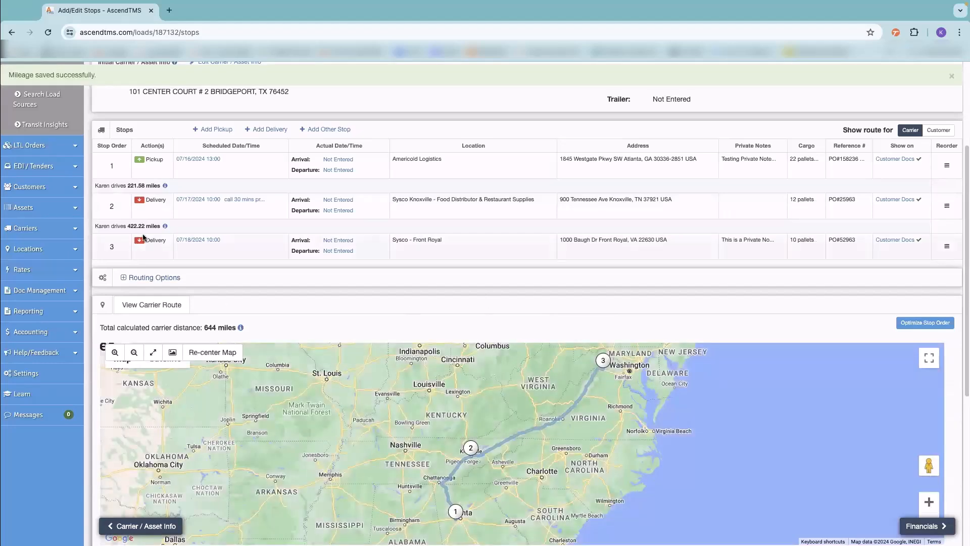
- Add a Chattanooga waypoint on the Atlanta–Knoxville leg's interactive map and revert that leg to its default route
{"action": "mouse_move", "coordinate": [138, 185]}
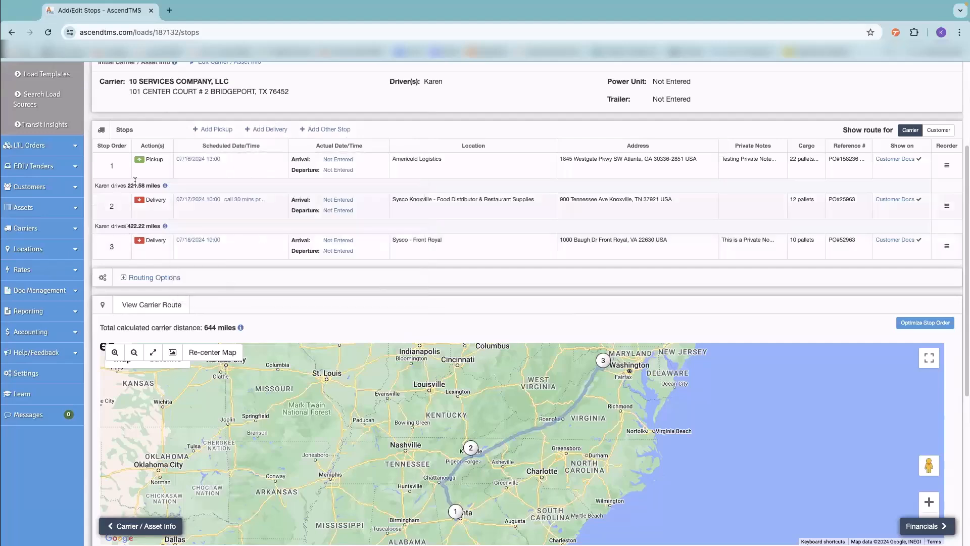
{"action": "left_click", "coordinate": [151, 185]}
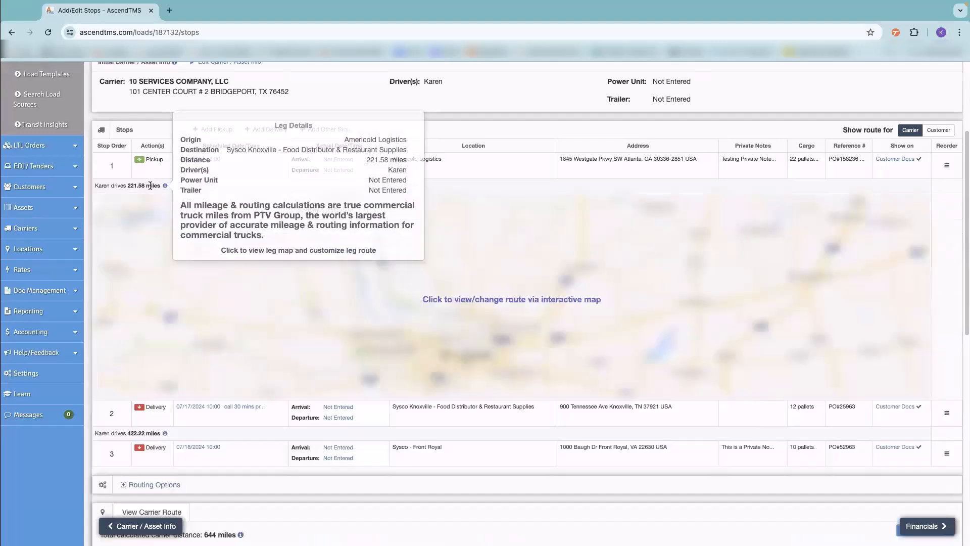
{"action": "left_click", "coordinate": [360, 256]}
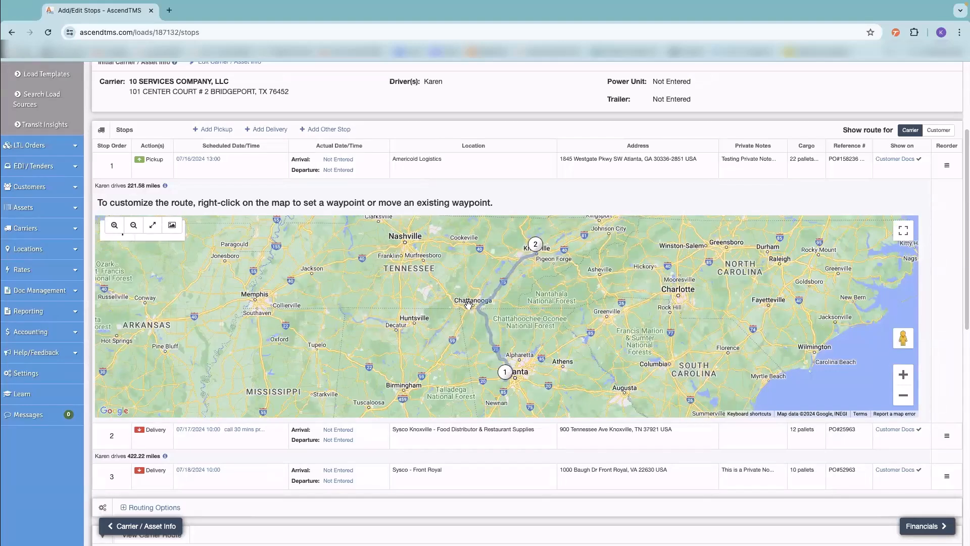
{"action": "right_click", "coordinate": [467, 304]}
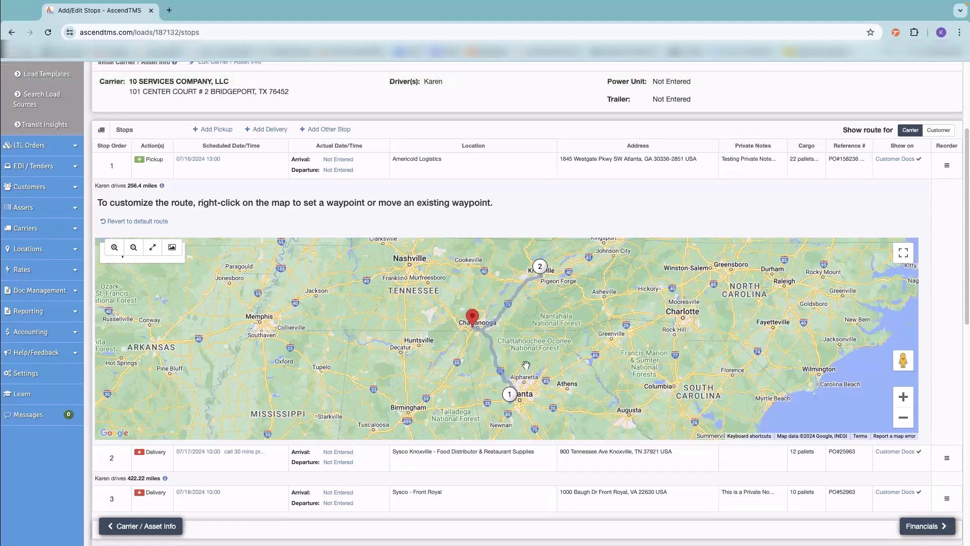
{"action": "left_click", "coordinate": [141, 221]}
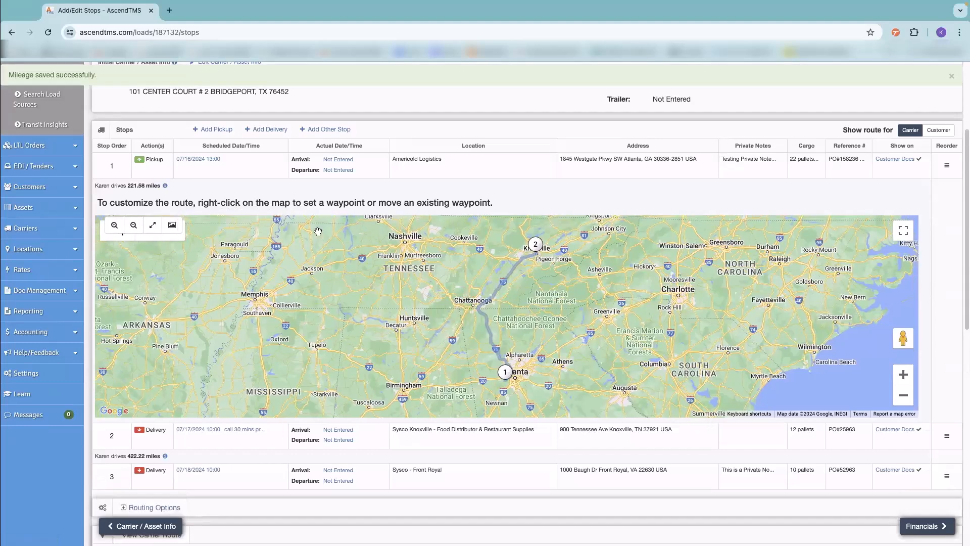
{"action": "left_click", "coordinate": [146, 185]}
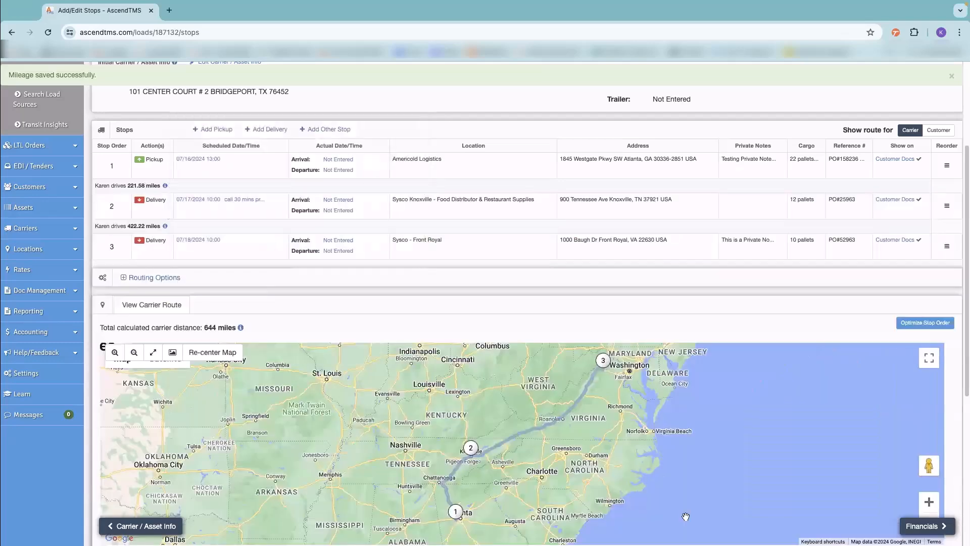
- Switch the load's deadhead mileage to calculation by entered locations
{"action": "scroll", "coordinate": [368, 342], "scroll_direction": "down", "scroll_amount": 10}
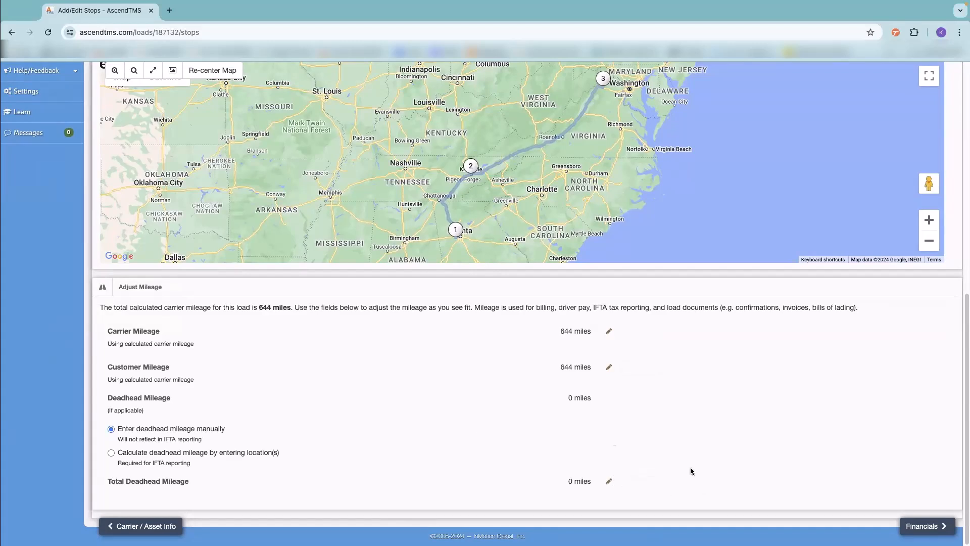
{"action": "left_click", "coordinate": [111, 453]}
{"action": "scroll", "coordinate": [232, 424], "scroll_direction": "down", "scroll_amount": 6}
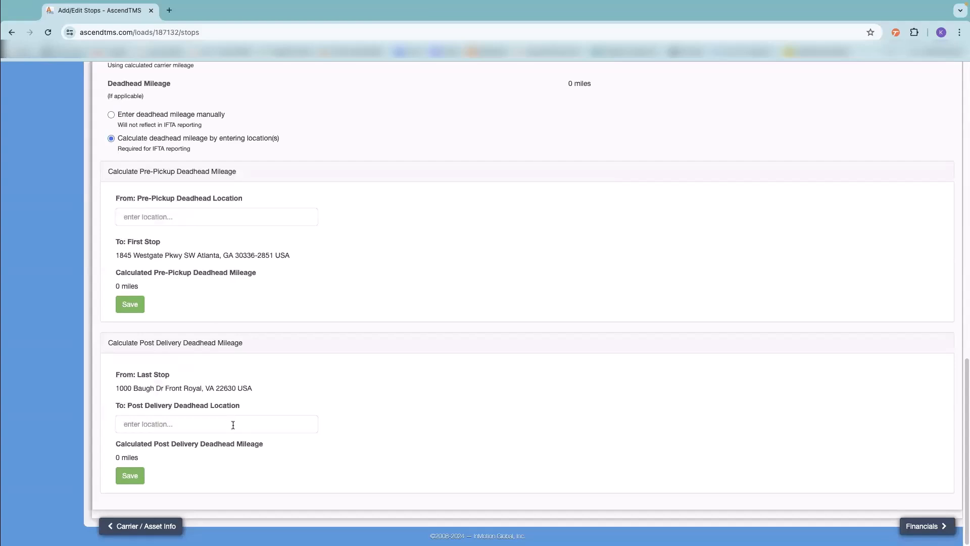
{"action": "scroll", "coordinate": [287, 413], "scroll_direction": "up", "scroll_amount": 15}
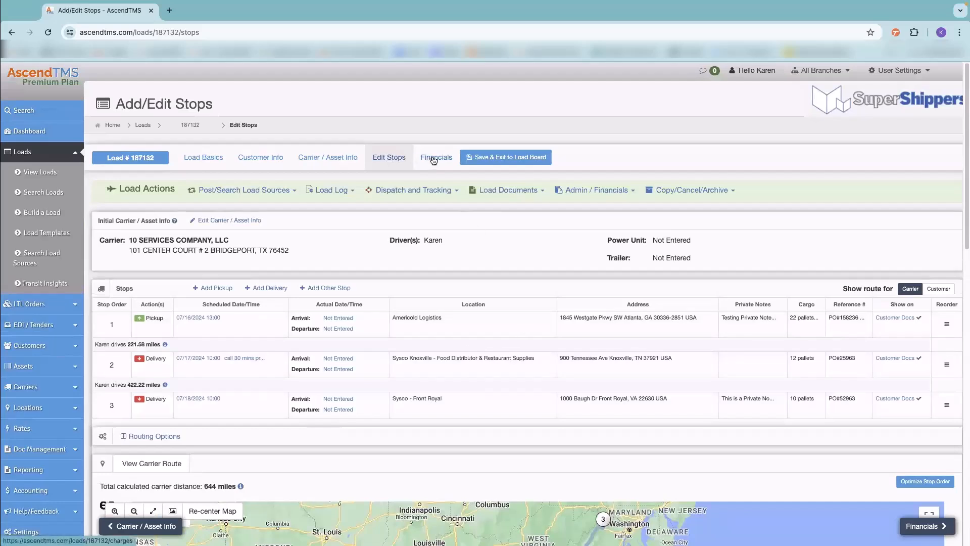
- Start an income item in the load's financials from Sysco Houston - Food Distributor & Restaurant Supplies, as a Flat Rate of $3000
{"action": "left_click", "coordinate": [433, 159]}
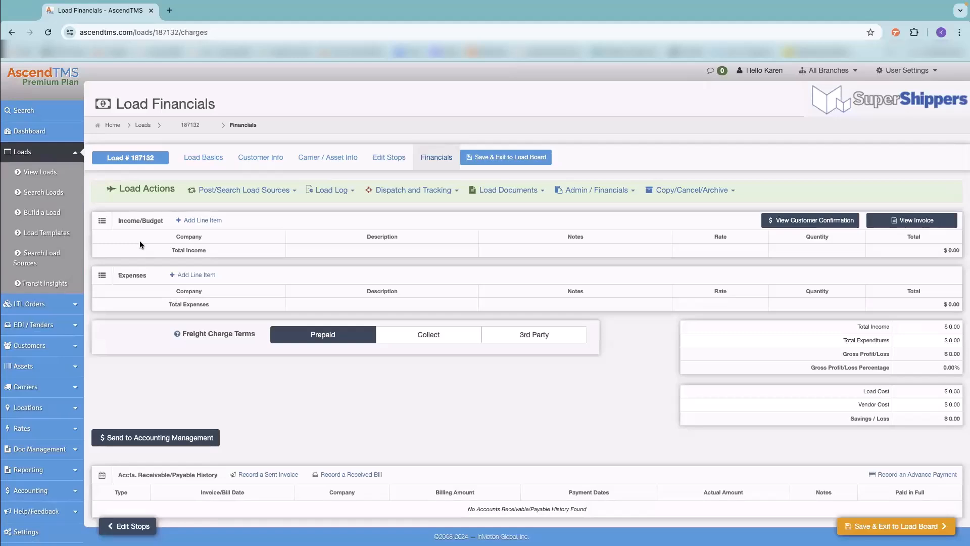
{"action": "left_click", "coordinate": [196, 220]}
{"action": "left_click", "coordinate": [414, 219]}
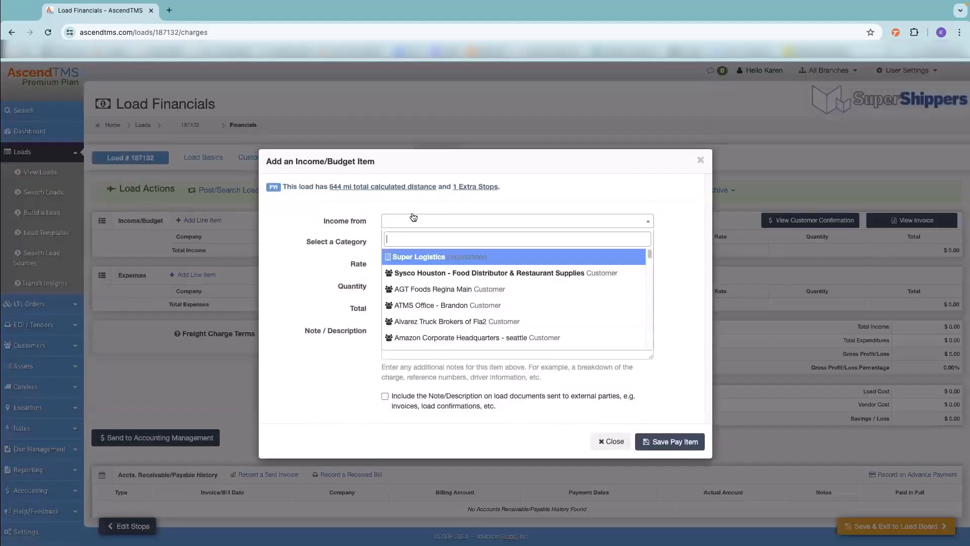
{"action": "left_click", "coordinate": [415, 274]}
{"action": "left_click", "coordinate": [406, 241]}
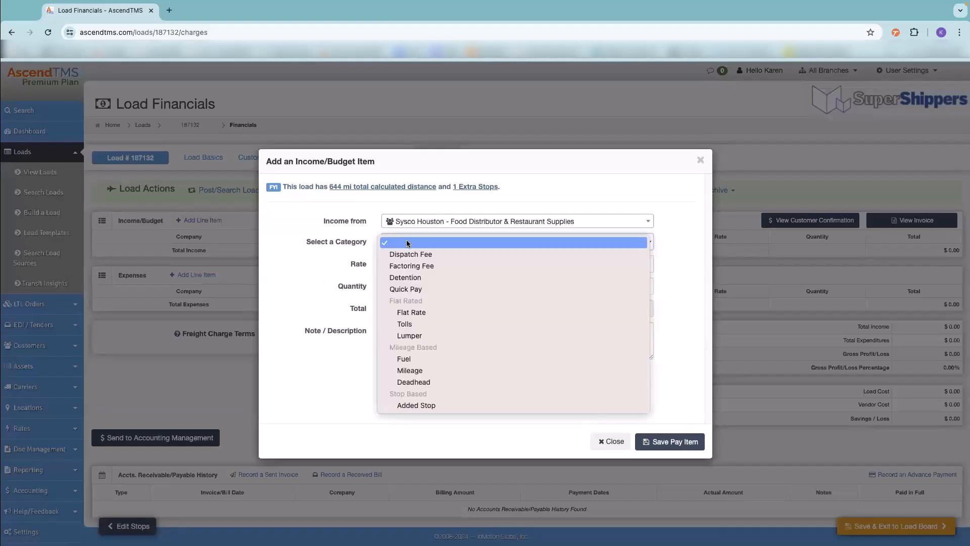
{"action": "left_click", "coordinate": [412, 312]}
{"action": "left_click", "coordinate": [412, 264]}
{"action": "type", "text": "3000"}
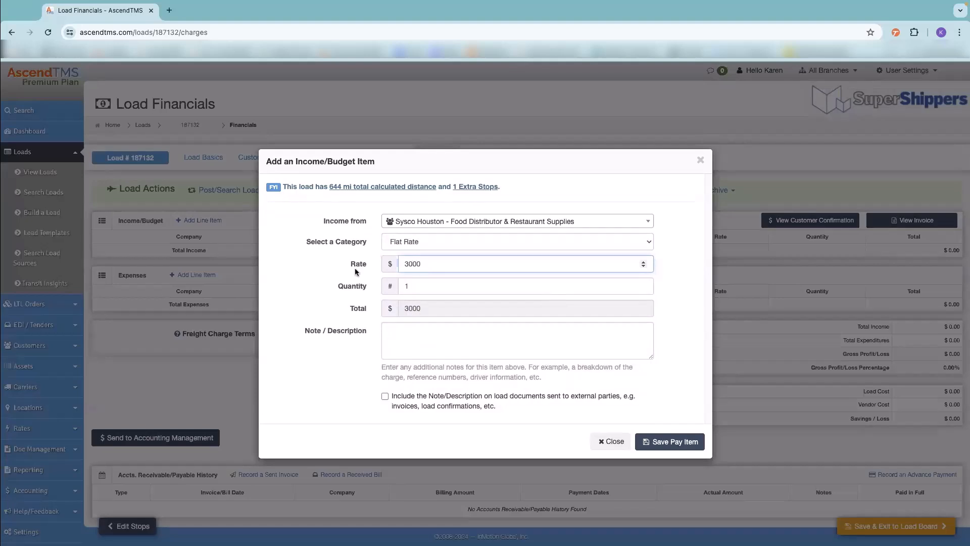
- Add the note "all in rate" to the income item, include it on external load documents, and save the item
{"action": "left_click", "coordinate": [430, 348]}
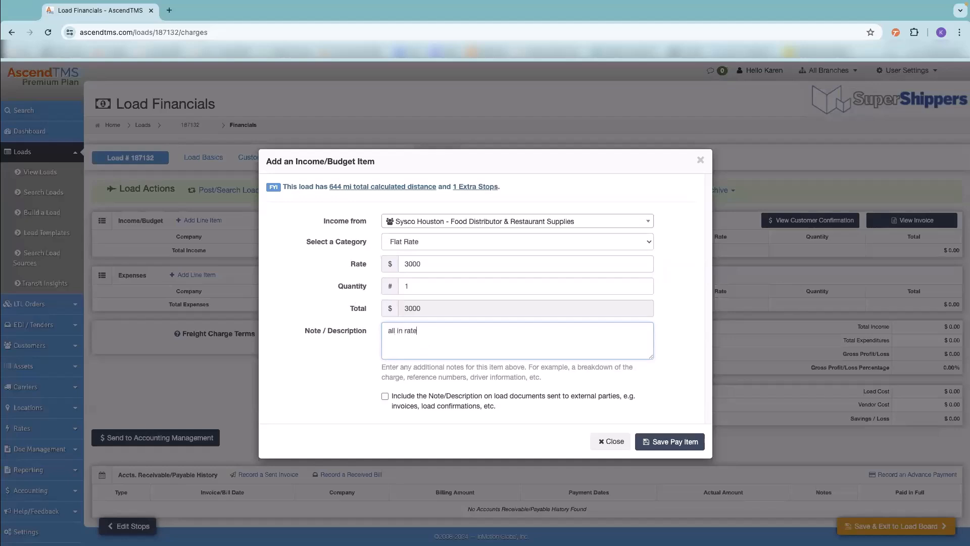
{"action": "left_click", "coordinate": [385, 396]}
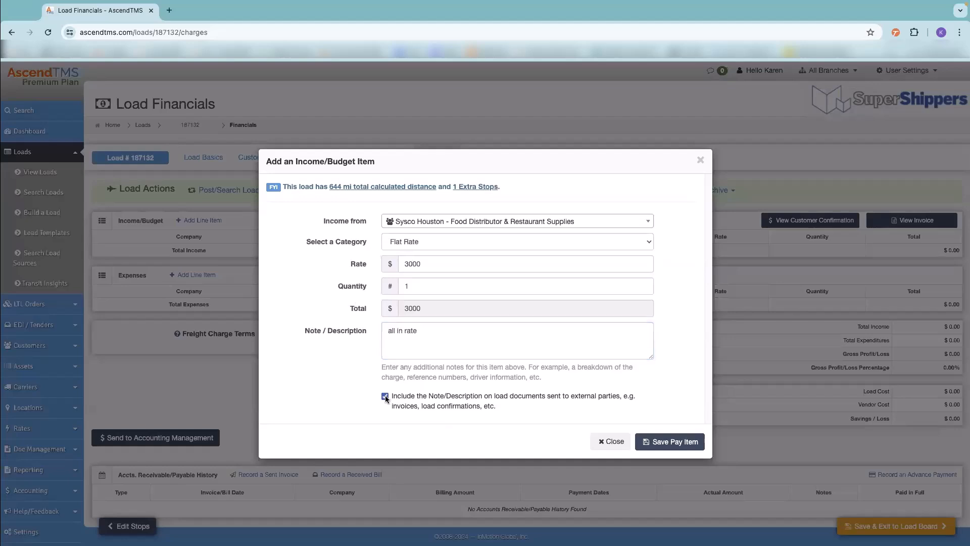
{"action": "left_click", "coordinate": [667, 443]}
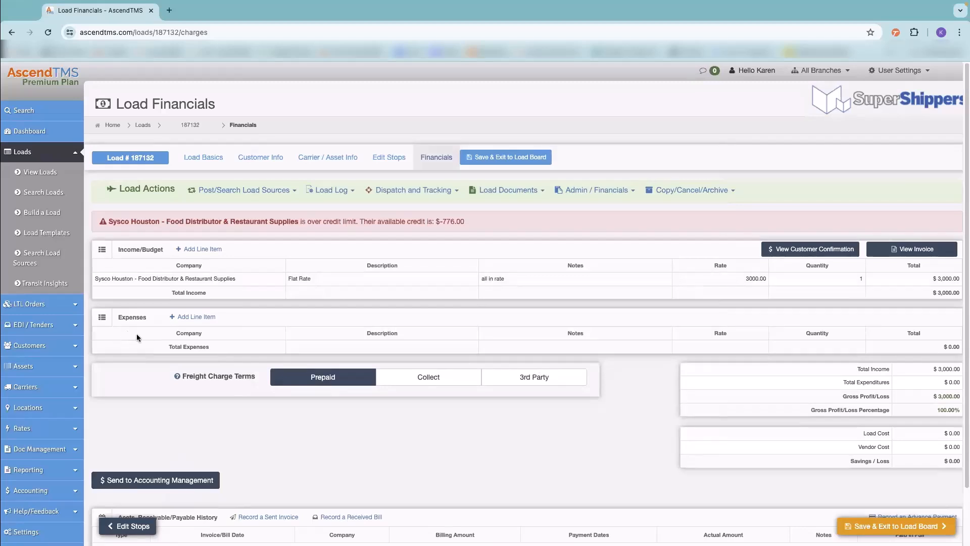
- Add and save an expense item payable to 10 SERVICES COMPANY, LLC with category Flat Rate and a rate of $2000
{"action": "left_click", "coordinate": [191, 322]}
{"action": "left_click", "coordinate": [409, 231]}
{"action": "left_click", "coordinate": [404, 300]}
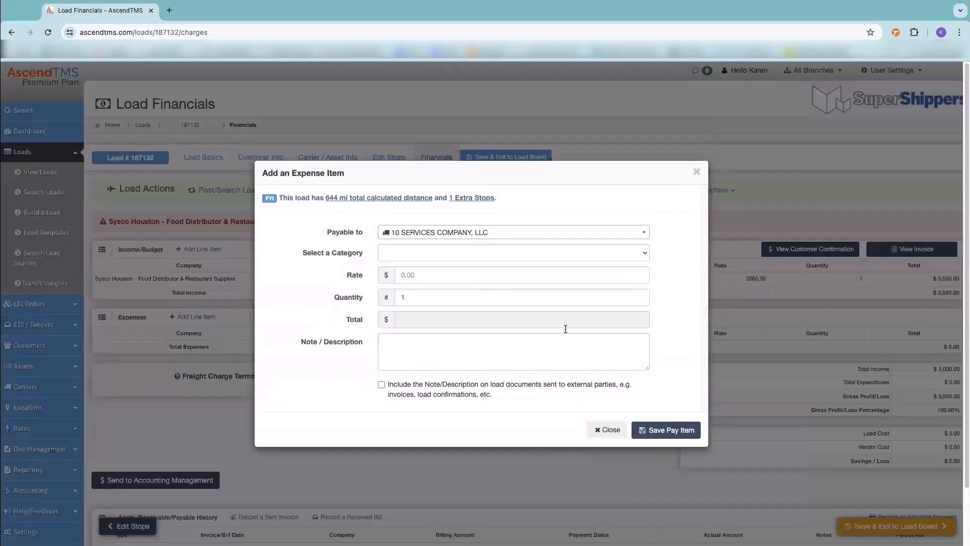
{"action": "left_click", "coordinate": [433, 254]}
{"action": "left_click", "coordinate": [475, 324]}
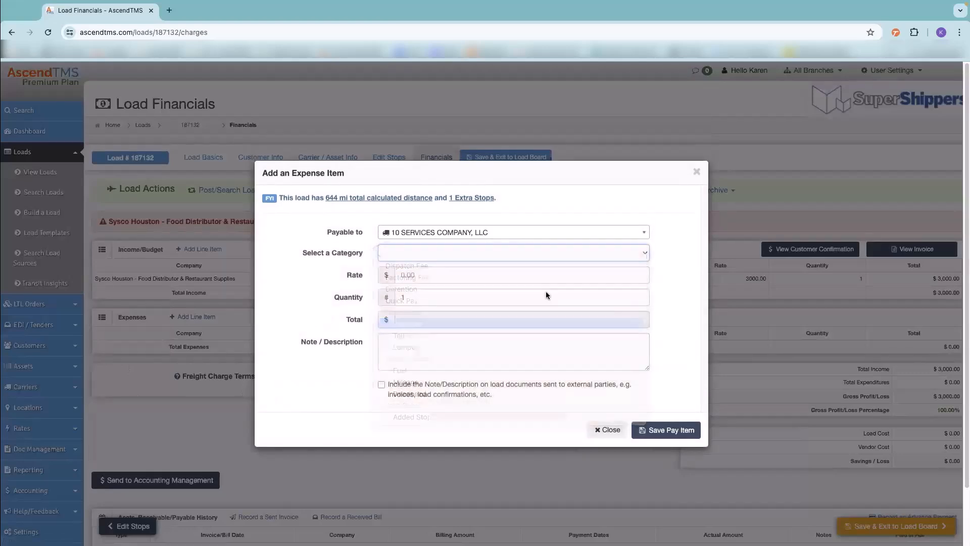
{"action": "left_click", "coordinate": [417, 276]}
{"action": "type", "text": "2000"}
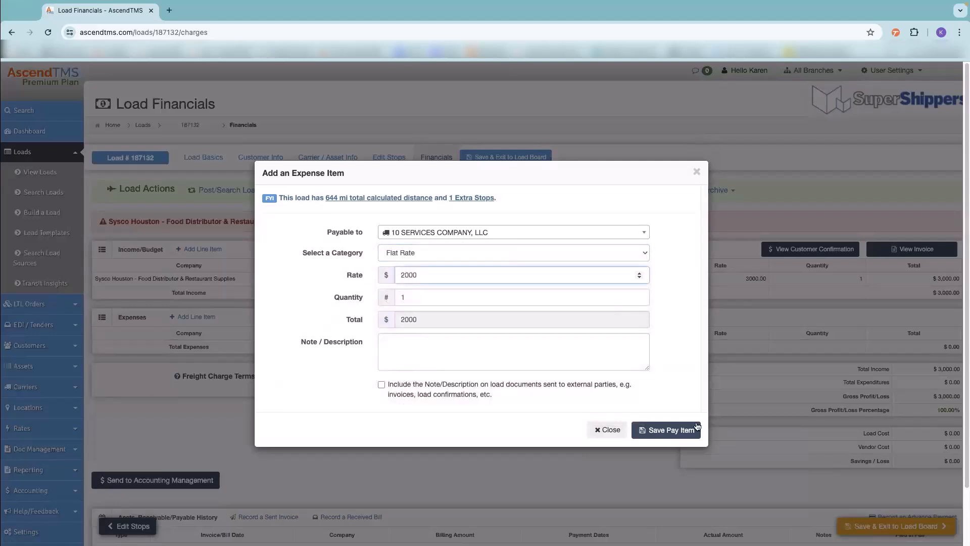
{"action": "left_click", "coordinate": [696, 428]}
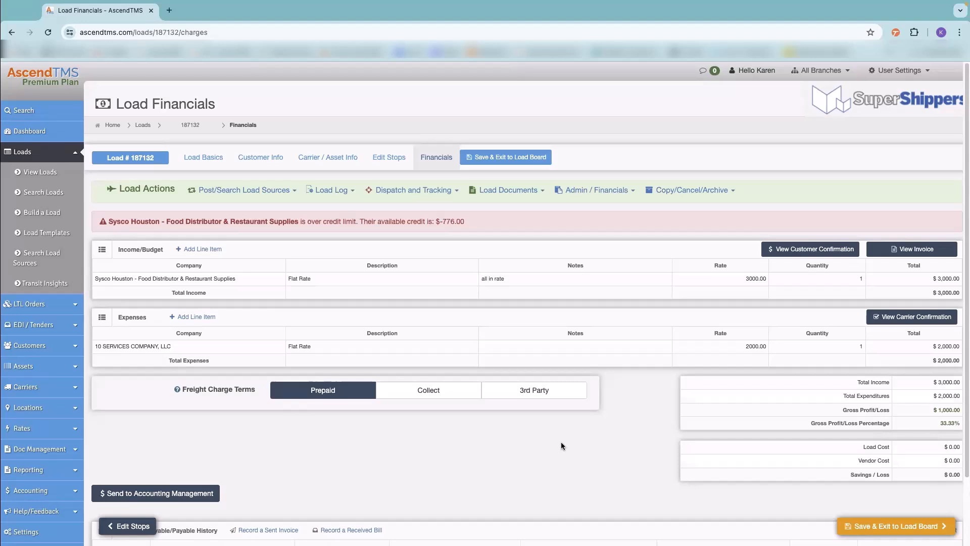
- Open the load's documents for viewing or sending and select the carrier confirmation
{"action": "left_click", "coordinate": [499, 191]}
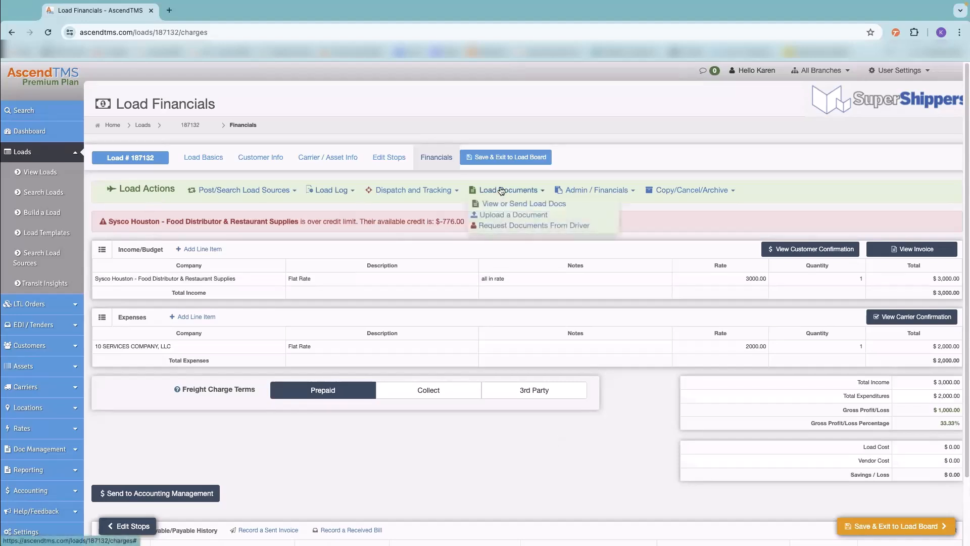
{"action": "left_click", "coordinate": [500, 203]}
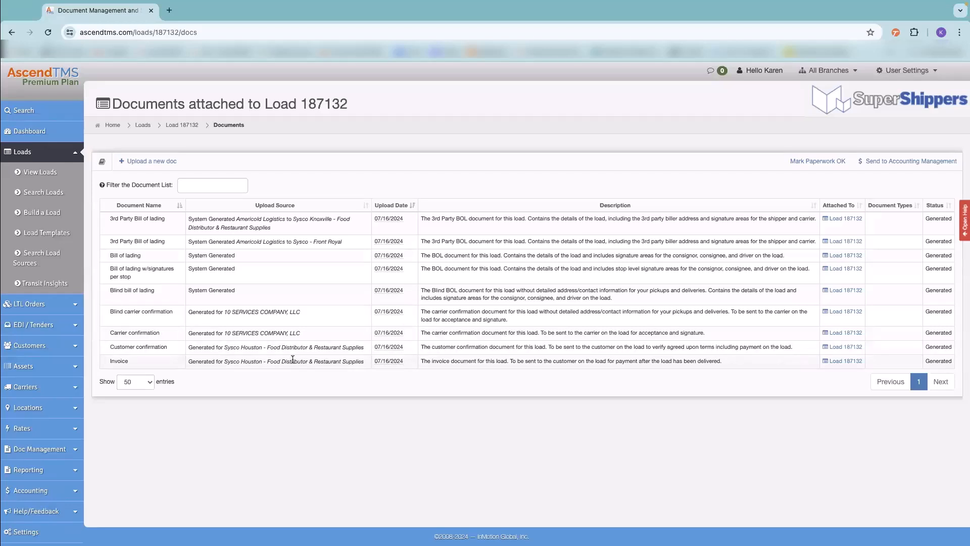
{"action": "left_click", "coordinate": [321, 332]}
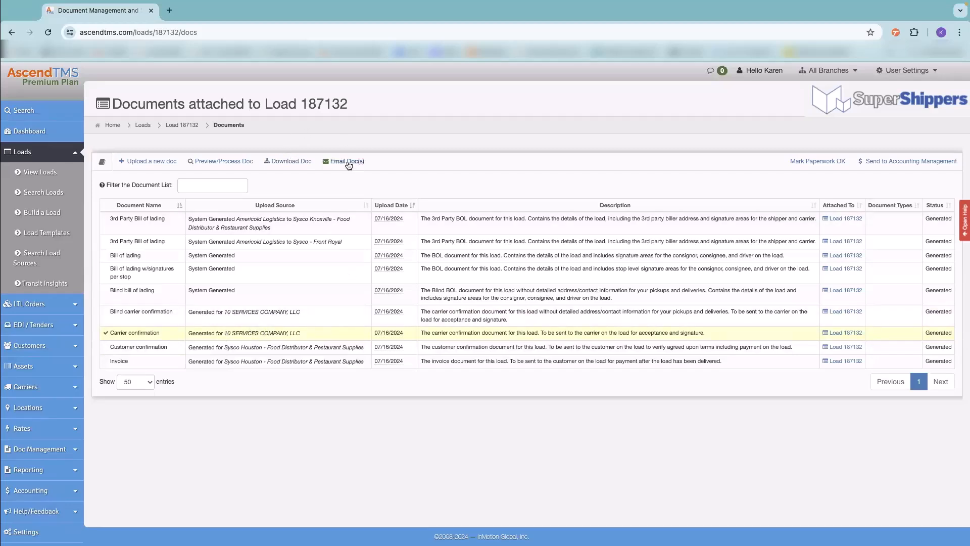
- Preview the carrier confirmation and review its load details, stops, pay items and signature page before returning to the document list
{"action": "left_click", "coordinate": [231, 162]}
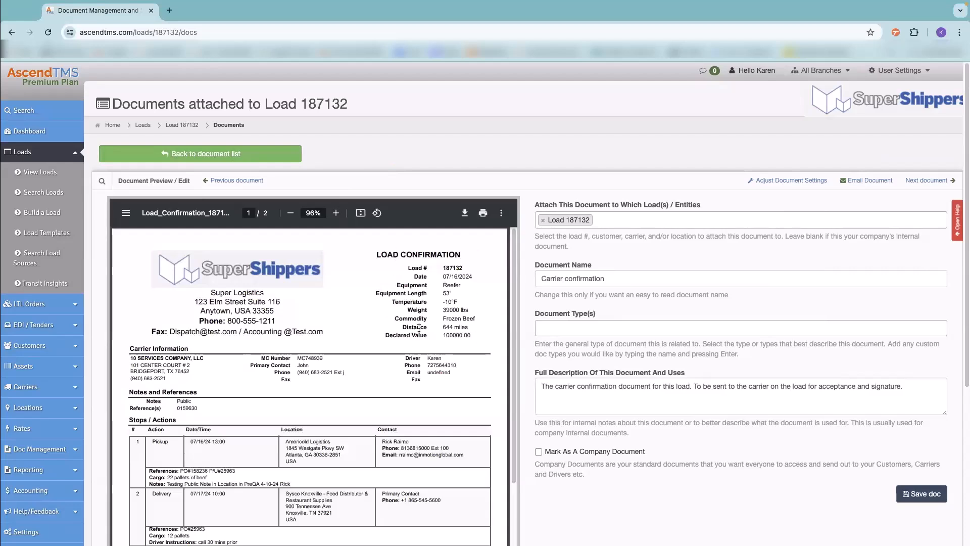
{"action": "scroll", "coordinate": [420, 327], "scroll_direction": "down", "scroll_amount": 1}
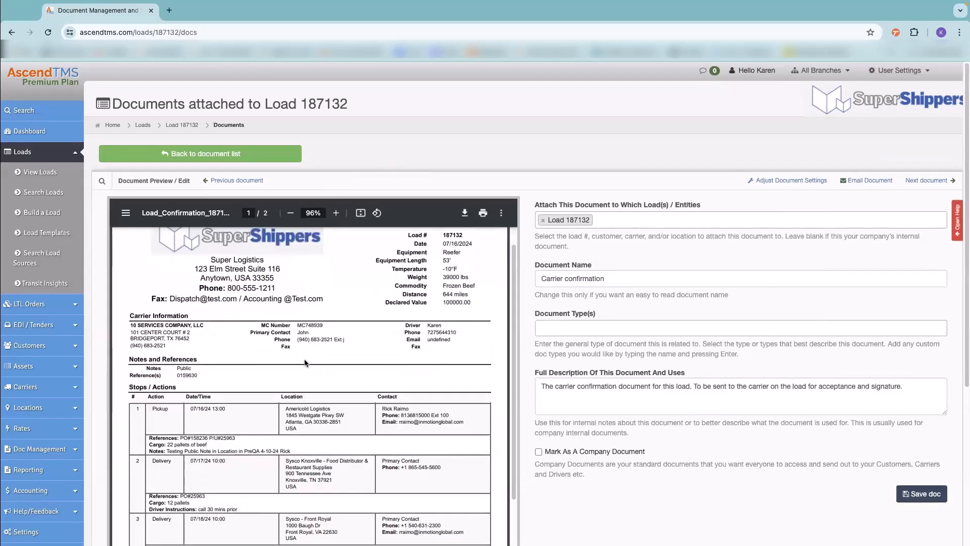
{"action": "scroll", "coordinate": [212, 327], "scroll_direction": "down", "scroll_amount": 2}
{"action": "scroll", "coordinate": [207, 319], "scroll_direction": "down", "scroll_amount": 1}
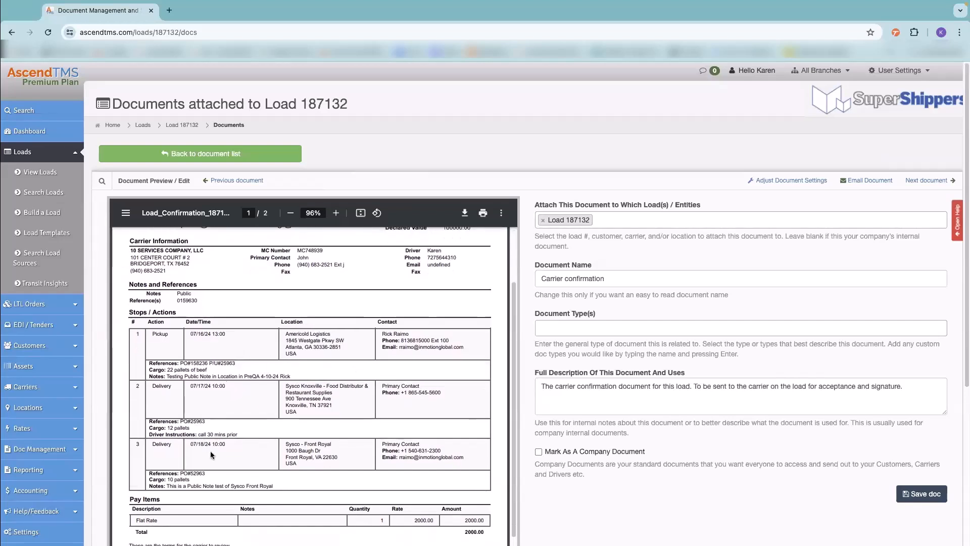
{"action": "scroll", "coordinate": [269, 431], "scroll_direction": "down", "scroll_amount": 2}
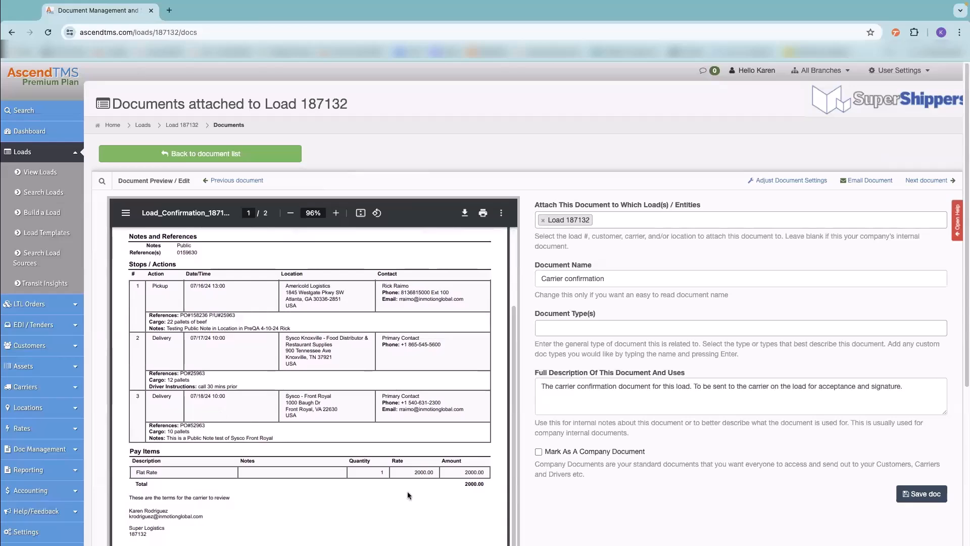
{"action": "scroll", "coordinate": [379, 477], "scroll_direction": "down", "scroll_amount": 10}
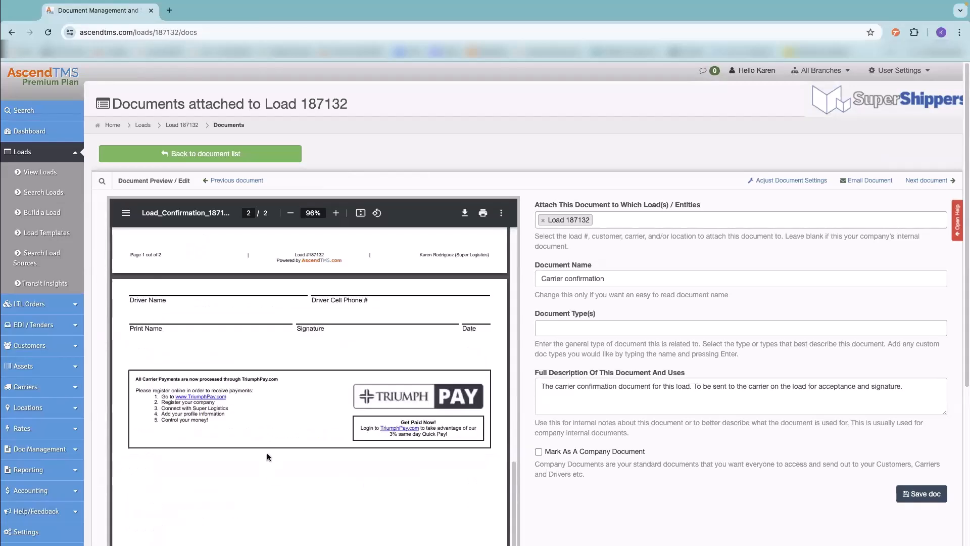
{"action": "scroll", "coordinate": [267, 454], "scroll_direction": "up", "scroll_amount": 1}
{"action": "scroll", "coordinate": [267, 440], "scroll_direction": "up", "scroll_amount": 15}
{"action": "scroll", "coordinate": [286, 393], "scroll_direction": "down", "scroll_amount": 8}
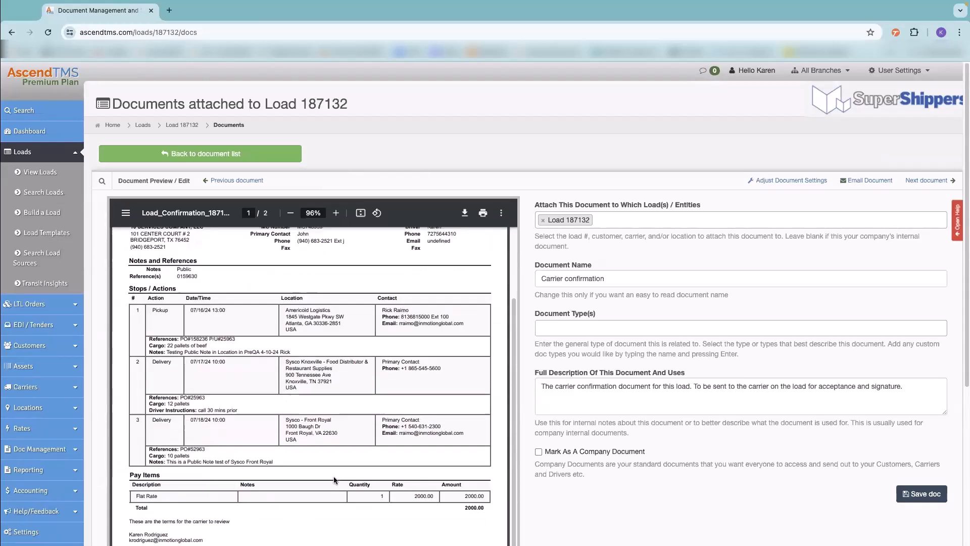
{"action": "scroll", "coordinate": [279, 505], "scroll_direction": "down", "scroll_amount": 5}
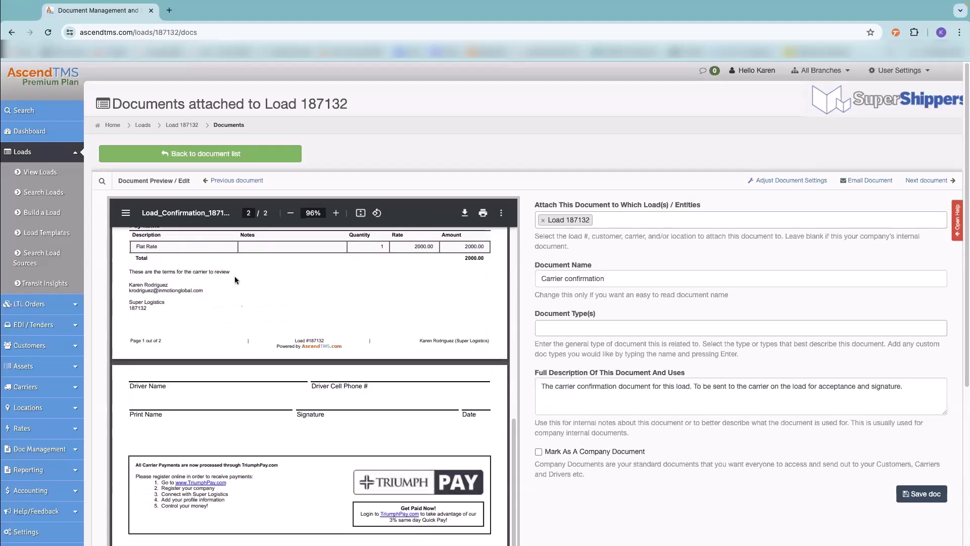
{"action": "scroll", "coordinate": [242, 480], "scroll_direction": "up", "scroll_amount": 12}
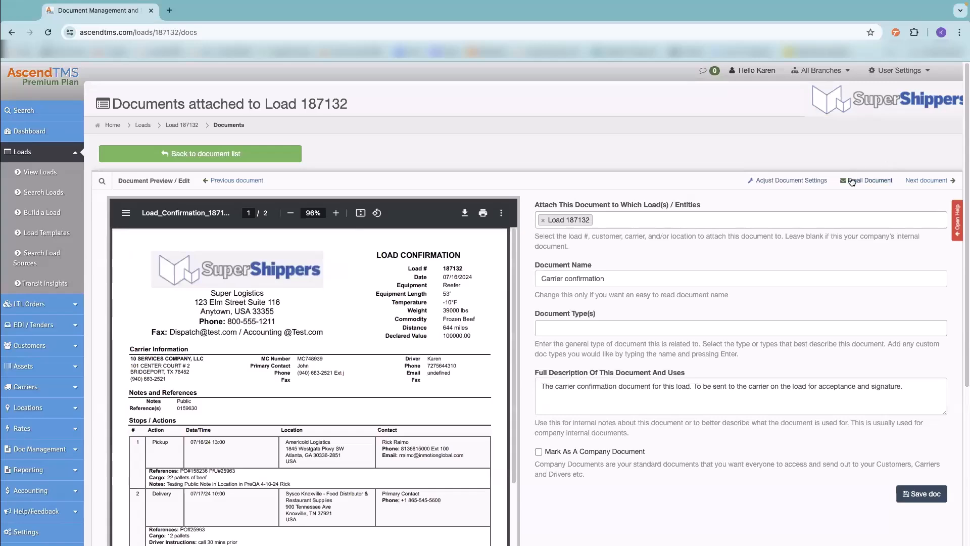
{"action": "left_click", "coordinate": [152, 155]}
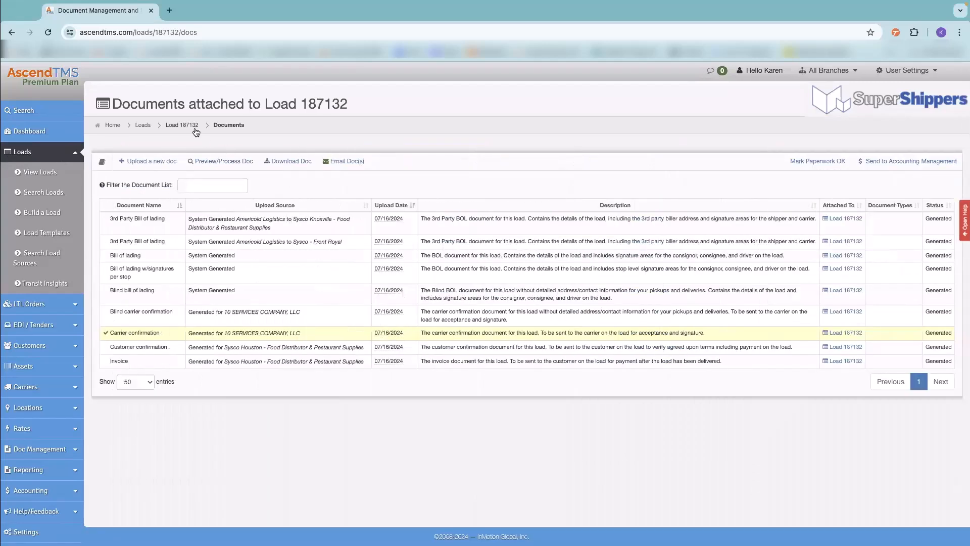
- Go back to the load's basics, and find the load in the list of all loads by its load number
{"action": "left_click", "coordinate": [189, 125]}
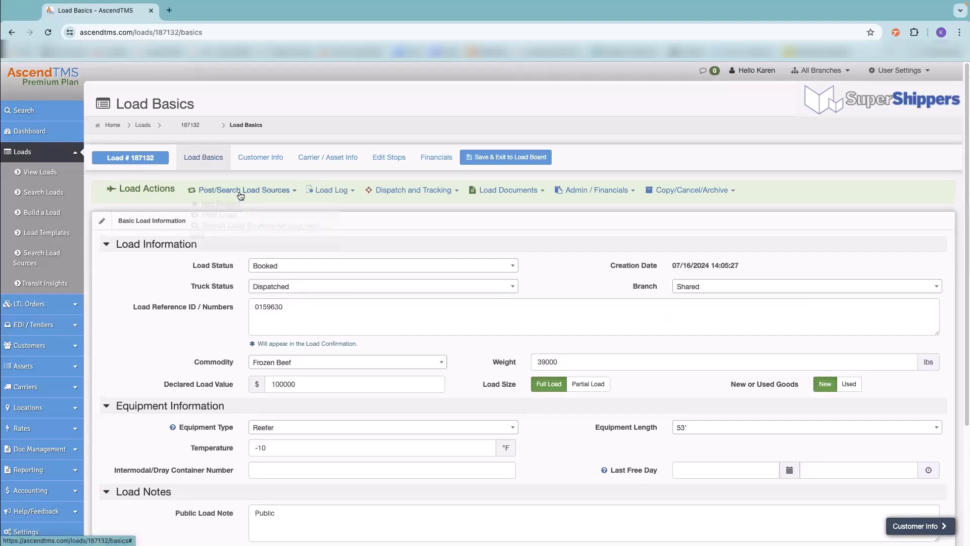
{"action": "mouse_move", "coordinate": [340, 192]}
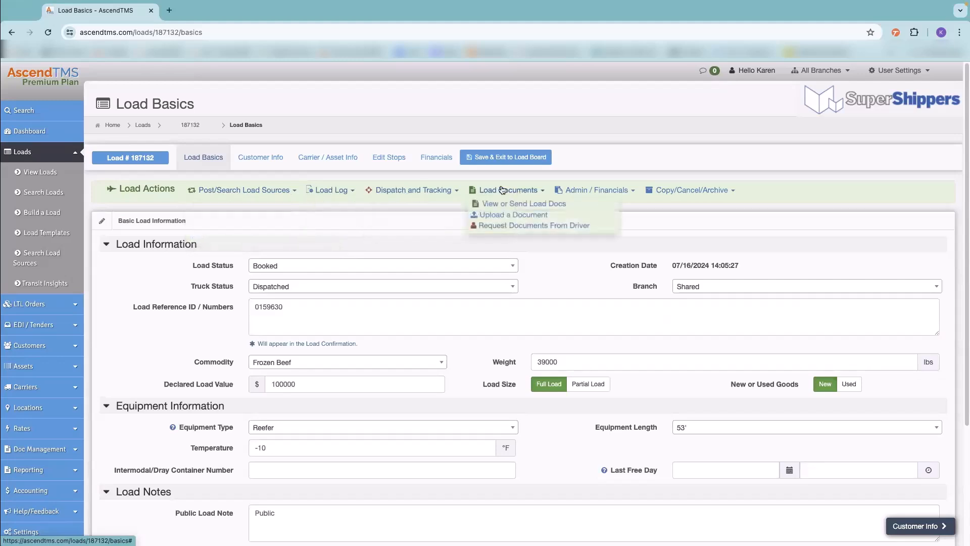
{"action": "left_click", "coordinate": [33, 173]}
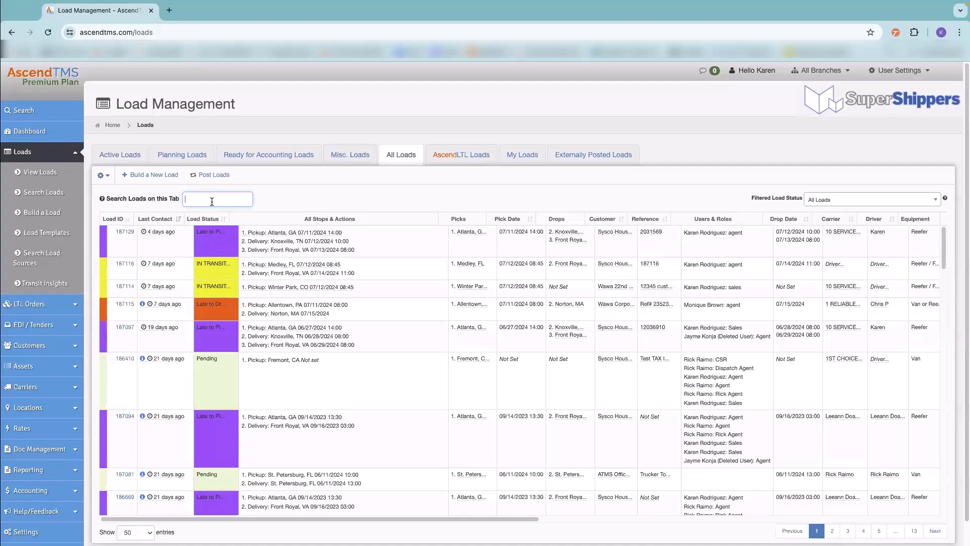
{"action": "type", "text": "187132"}
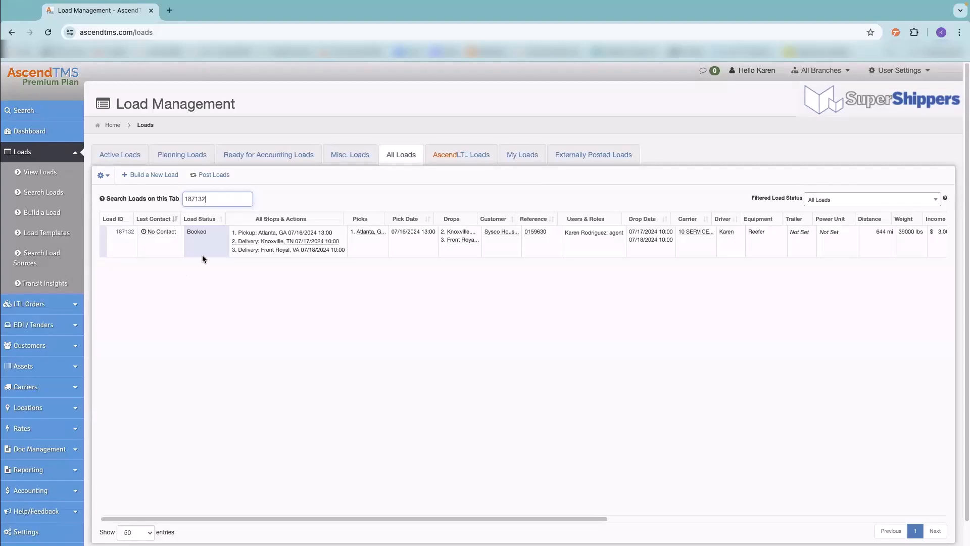
- Change the status of the found load to Dispatched using the load shortcuts
{"action": "left_click", "coordinate": [204, 256]}
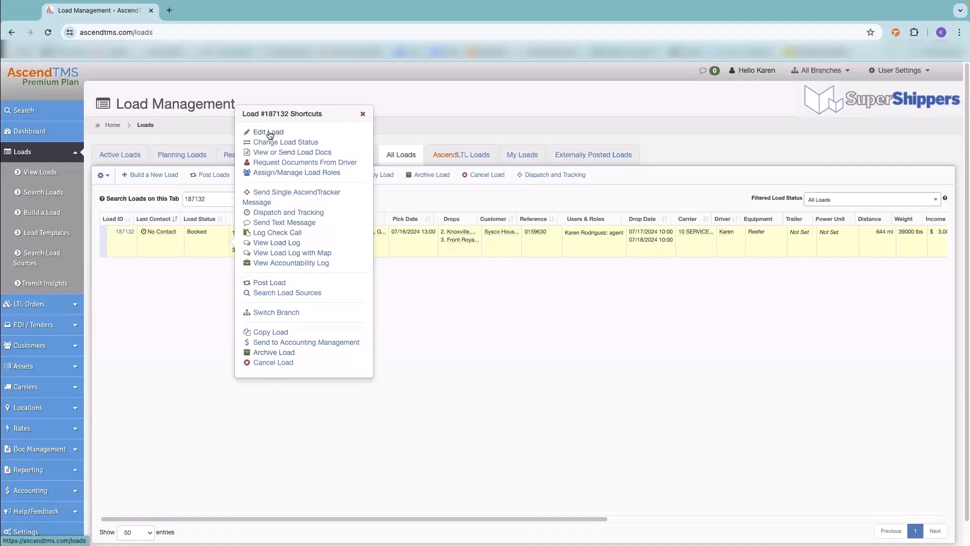
{"action": "left_click", "coordinate": [363, 114]}
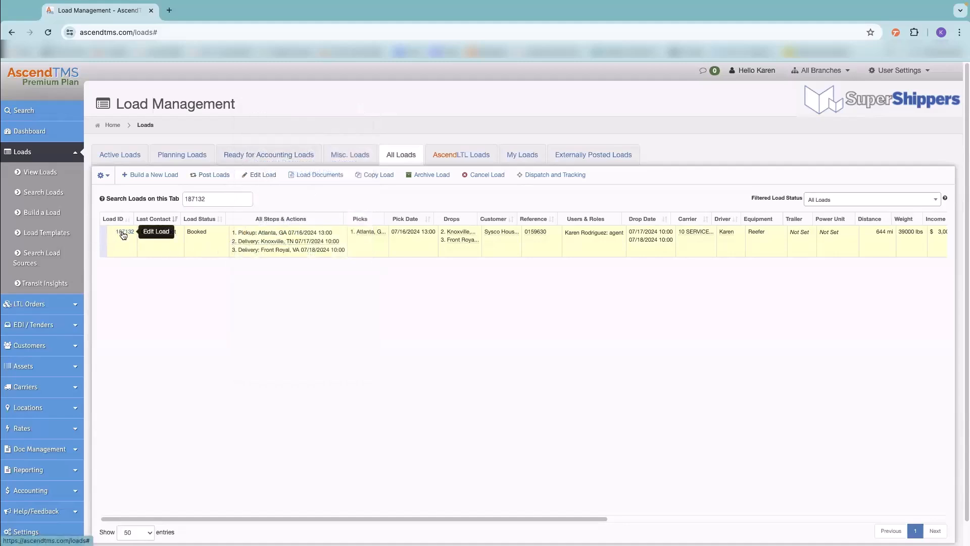
{"action": "left_click", "coordinate": [202, 250]}
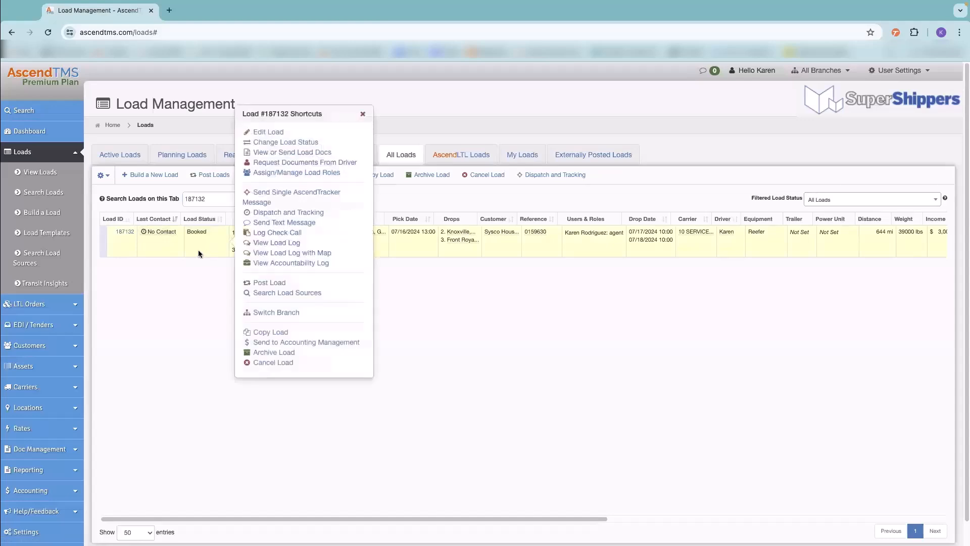
{"action": "left_click", "coordinate": [308, 143]}
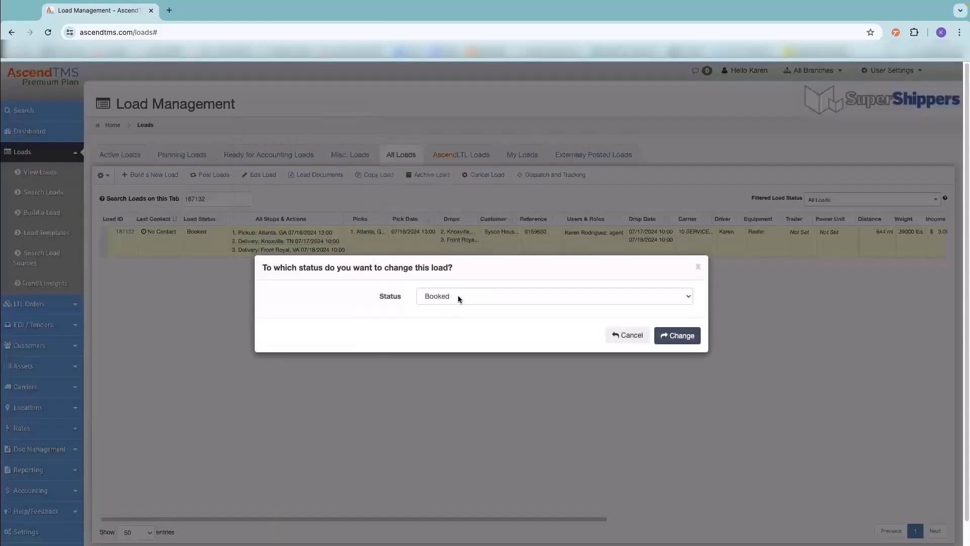
{"action": "left_click", "coordinate": [459, 296]}
{"action": "left_click", "coordinate": [450, 320]}
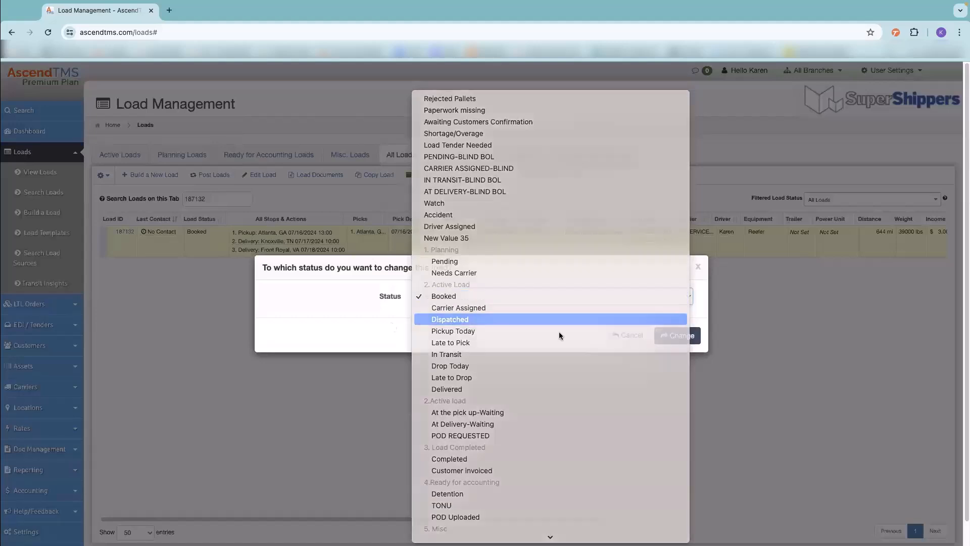
{"action": "left_click", "coordinate": [690, 338]}
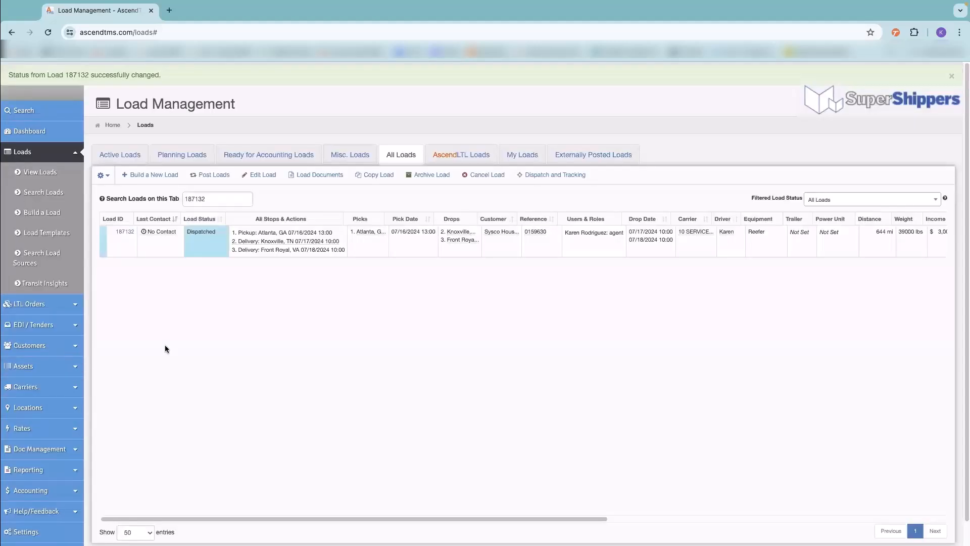
- Request the load documents from the driver by text message, checking the message template and preview before sending
{"action": "left_click", "coordinate": [209, 244]}
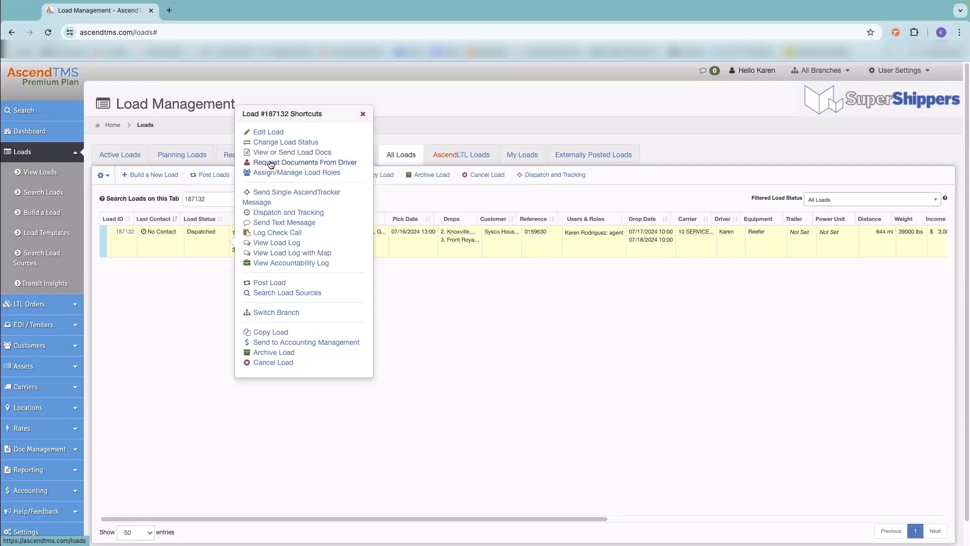
{"action": "left_click", "coordinate": [268, 162]}
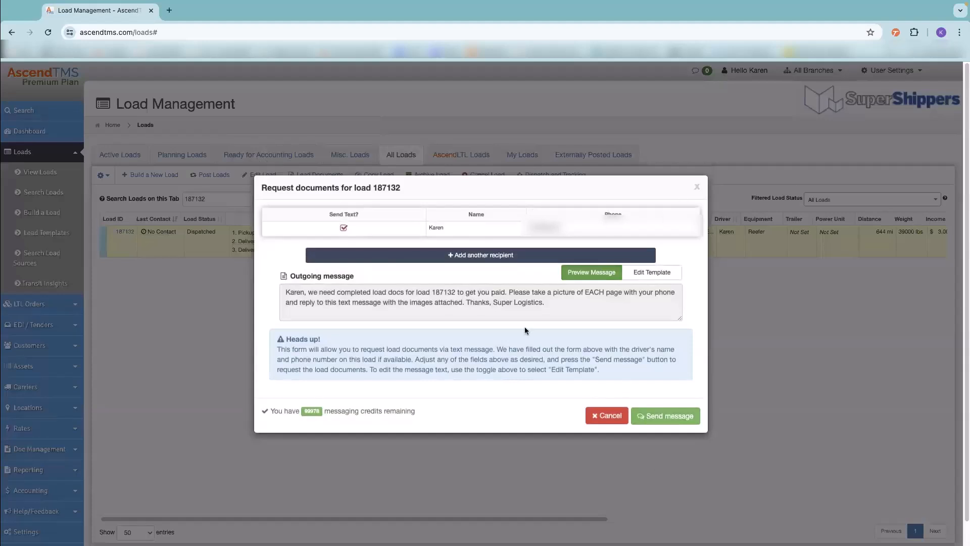
{"action": "left_click", "coordinate": [652, 272]}
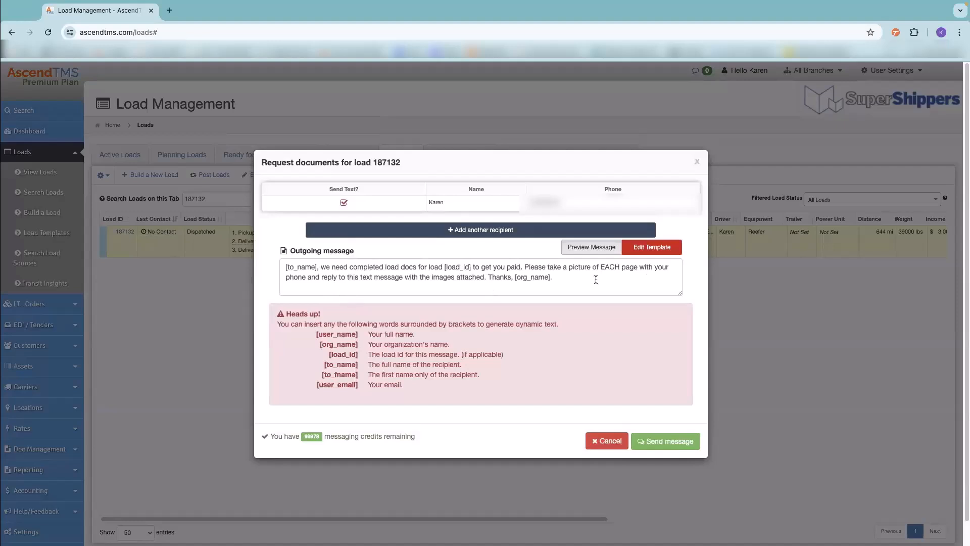
{"action": "left_click", "coordinate": [596, 248]}
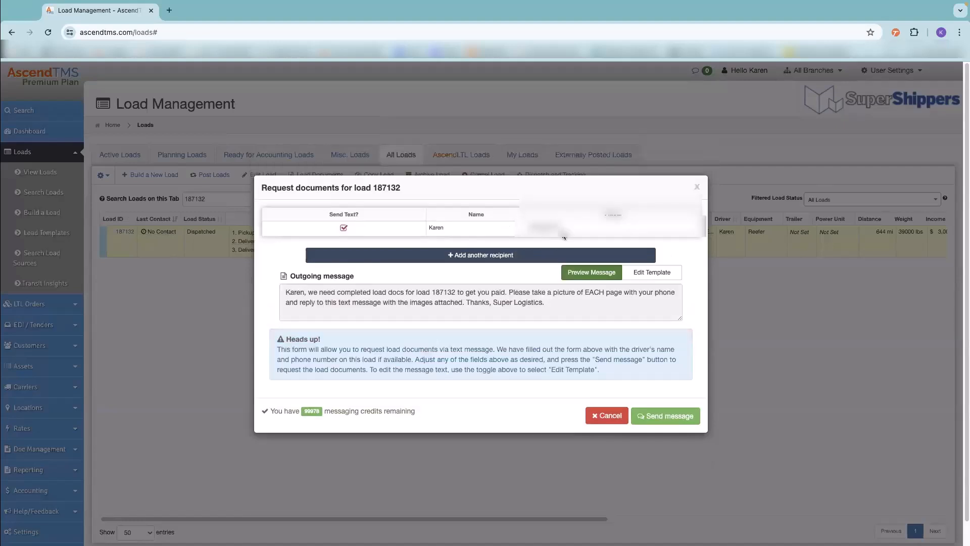
{"action": "left_click", "coordinate": [657, 416]}
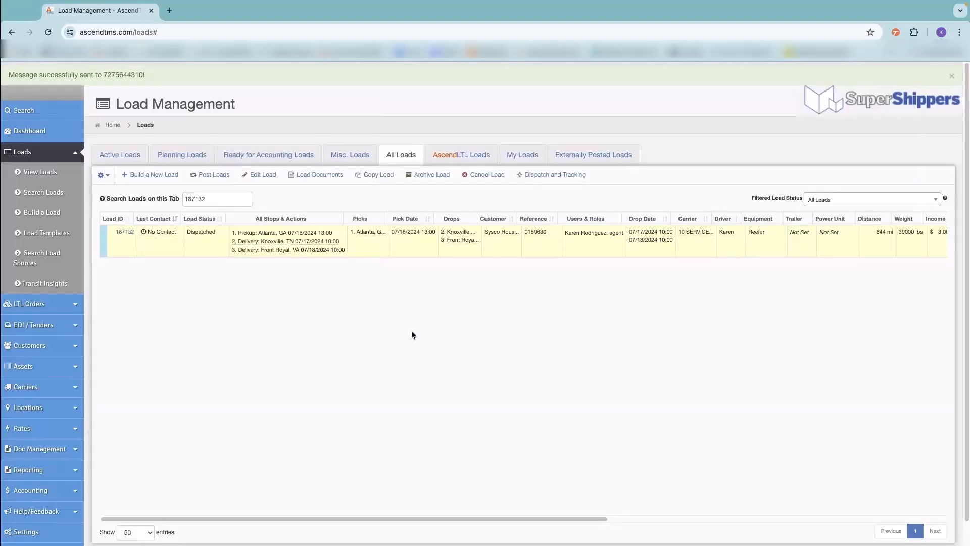
- Open the load's documents and preview the driver's texted image IMG_1347.jpg before returning to the document list
{"action": "left_click", "coordinate": [399, 242]}
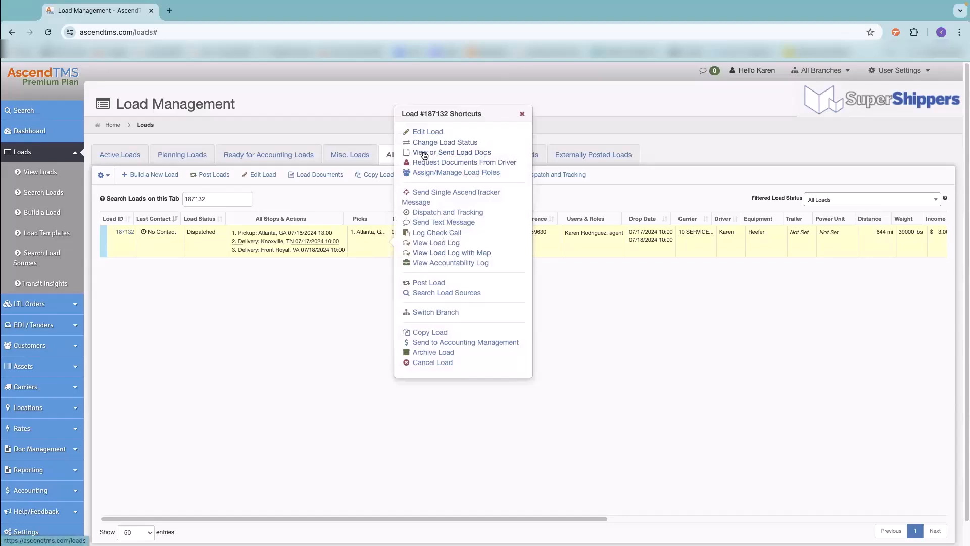
{"action": "left_click", "coordinate": [425, 153]}
{"action": "left_click", "coordinate": [266, 383]}
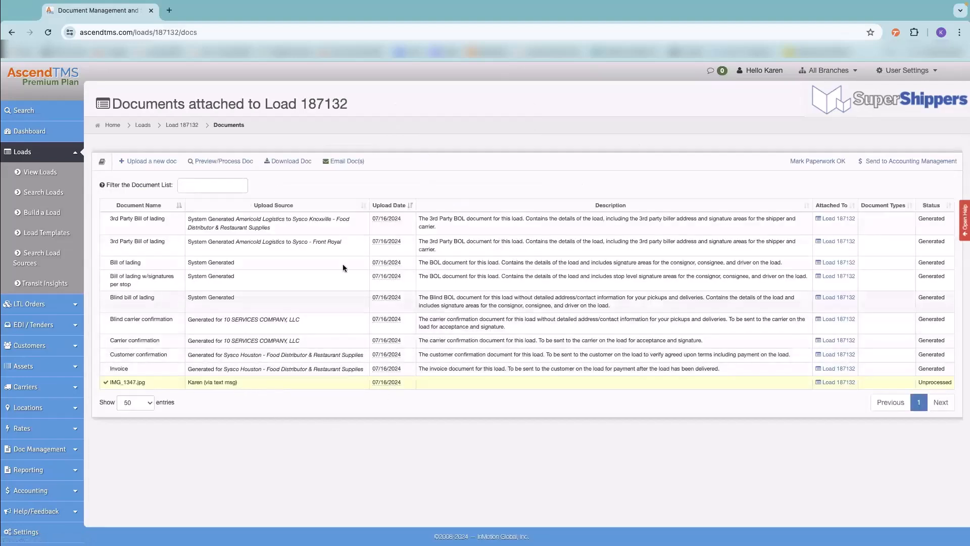
{"action": "left_click", "coordinate": [221, 161]}
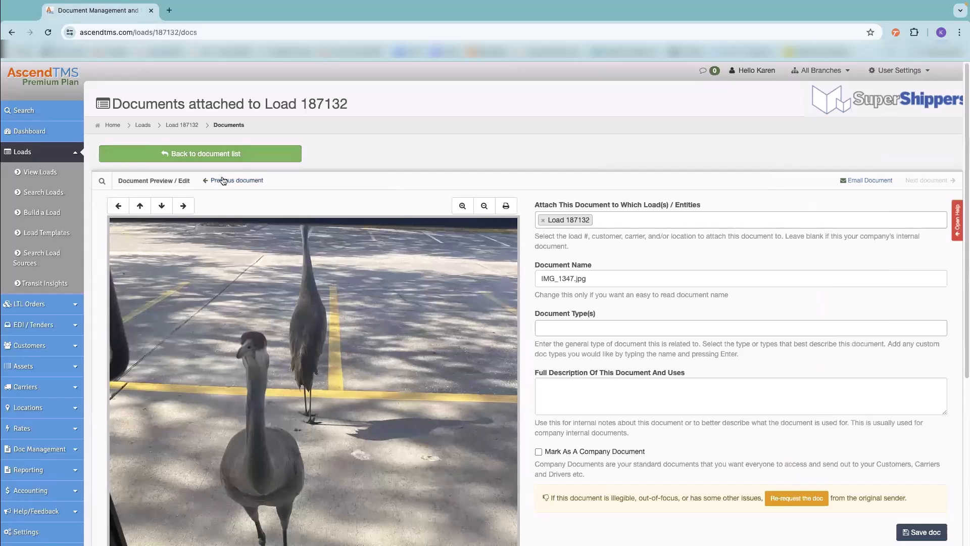
{"action": "left_click", "coordinate": [191, 153]}
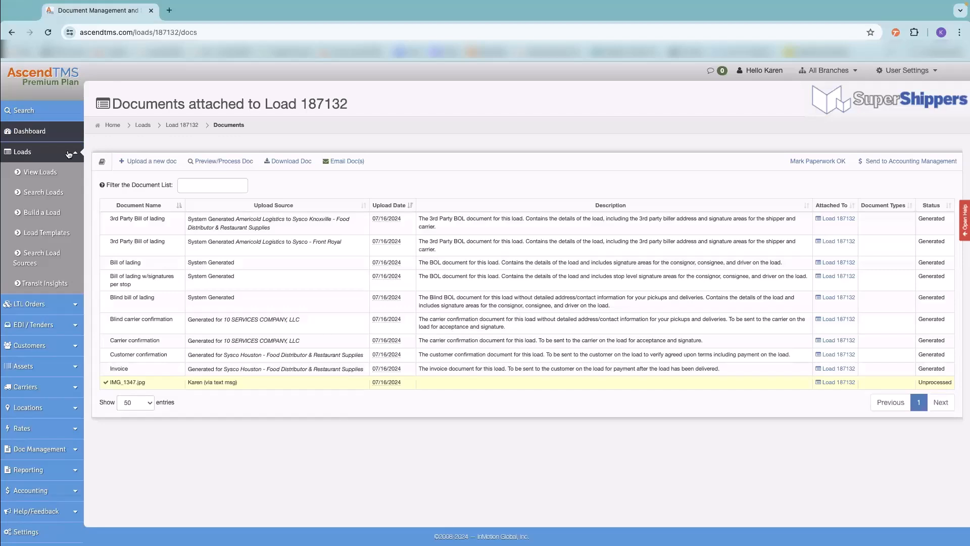
- Review the load's AscendTracker dispatch and tracking settings from the load list and close them without enabling tracking
{"action": "left_click", "coordinate": [40, 176]}
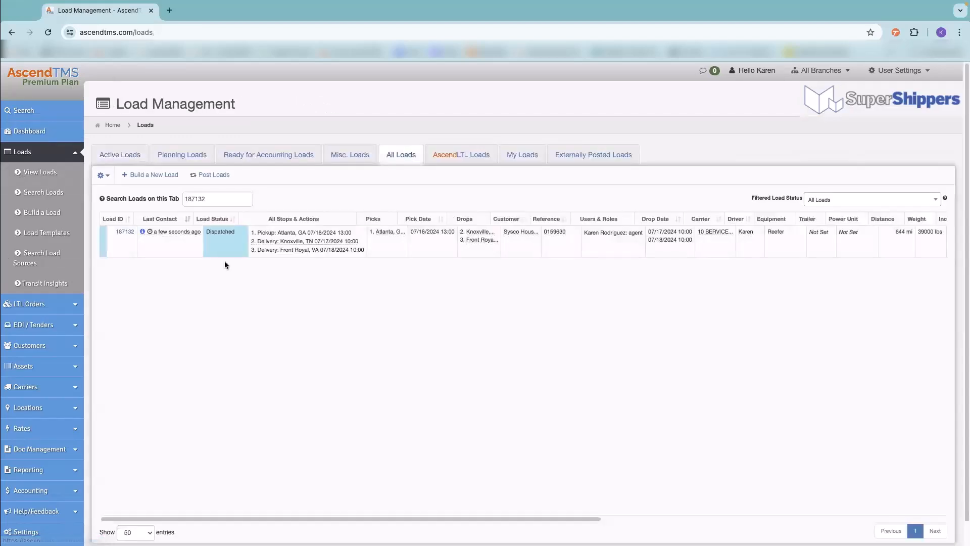
{"action": "left_click", "coordinate": [222, 248]}
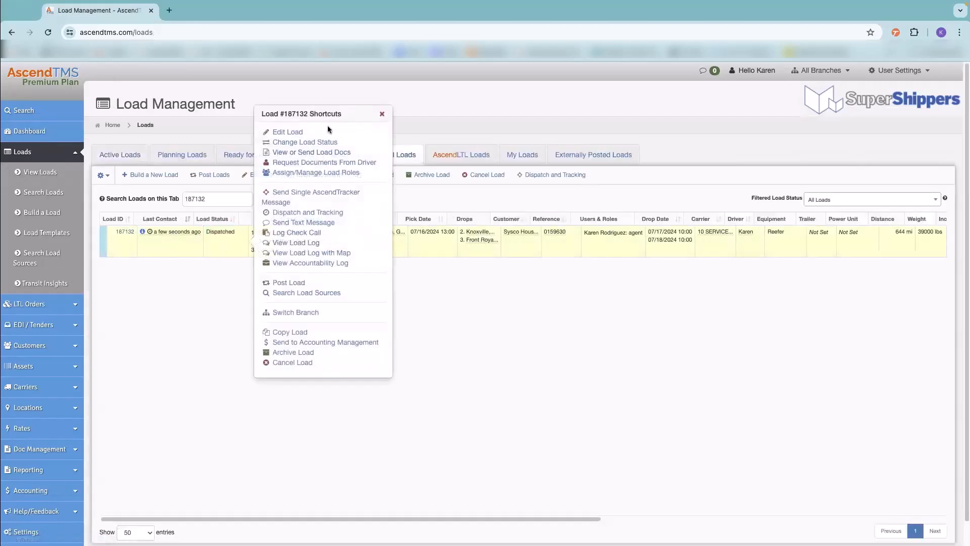
{"action": "left_click", "coordinate": [296, 213]}
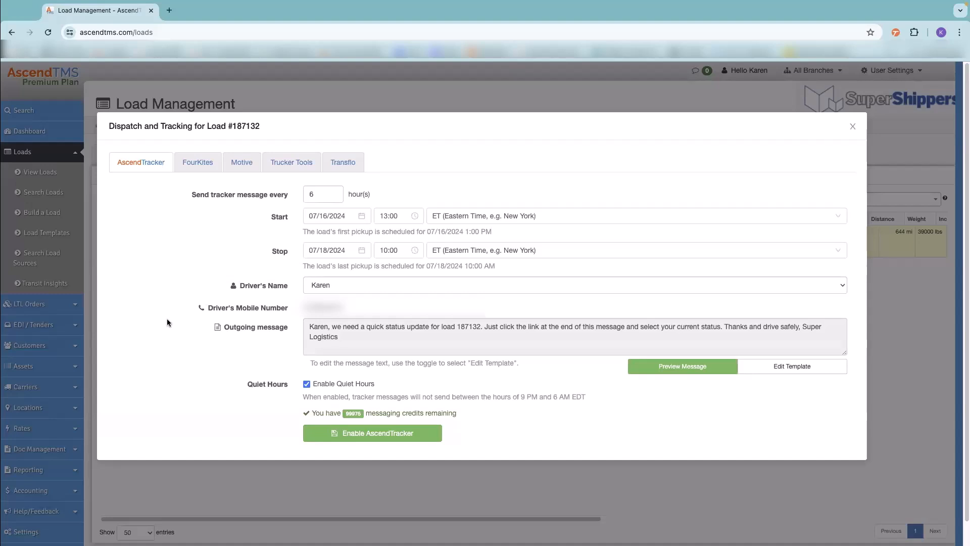
{"action": "left_click", "coordinate": [854, 123]}
- Send the driver a single AscendTracker status message for the load, checking the message template and preview first
{"action": "left_click", "coordinate": [228, 247]}
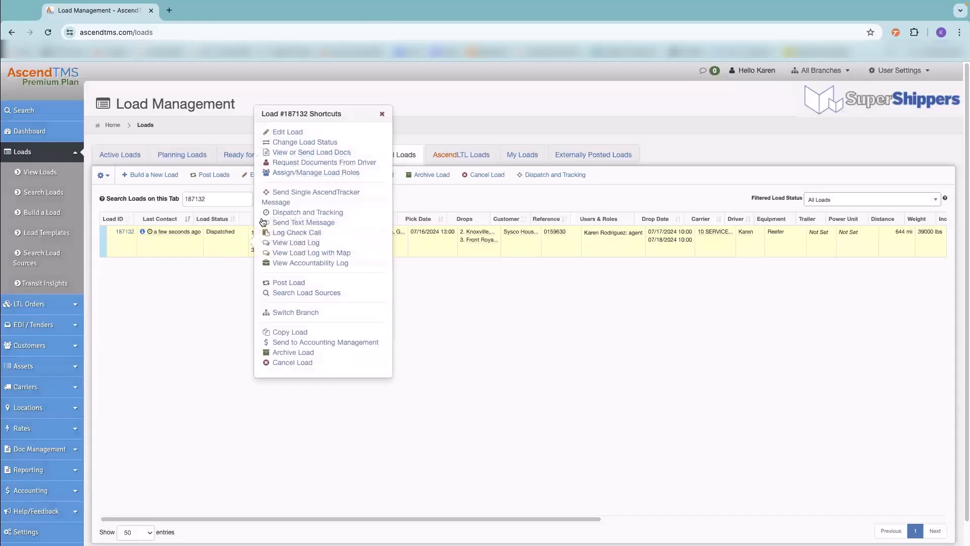
{"action": "left_click", "coordinate": [305, 193]}
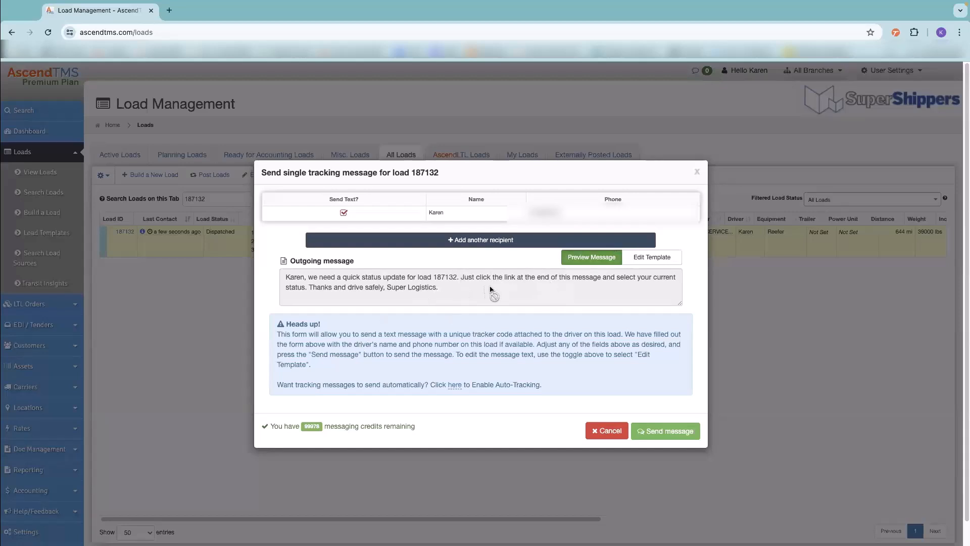
{"action": "left_click", "coordinate": [641, 256]}
{"action": "left_click", "coordinate": [590, 252]}
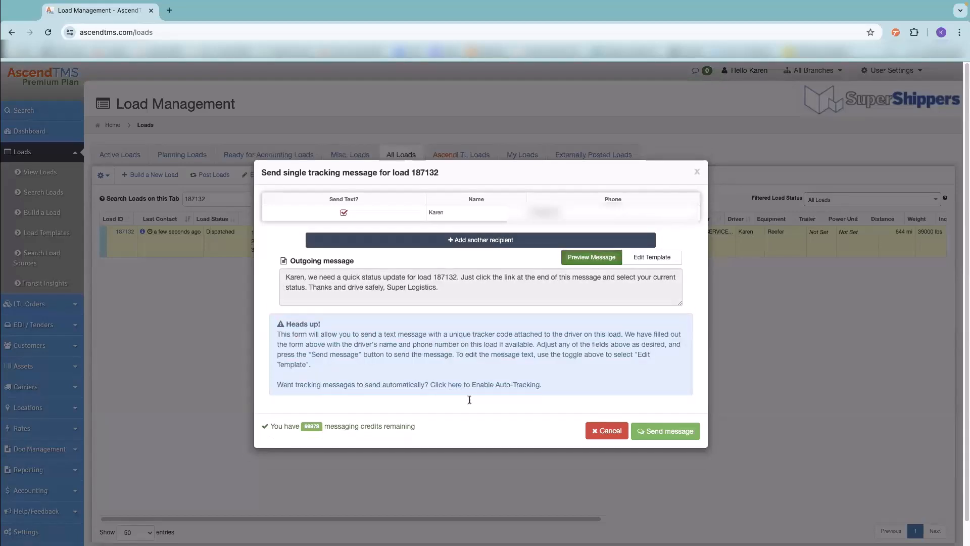
{"action": "left_click", "coordinate": [657, 431]}
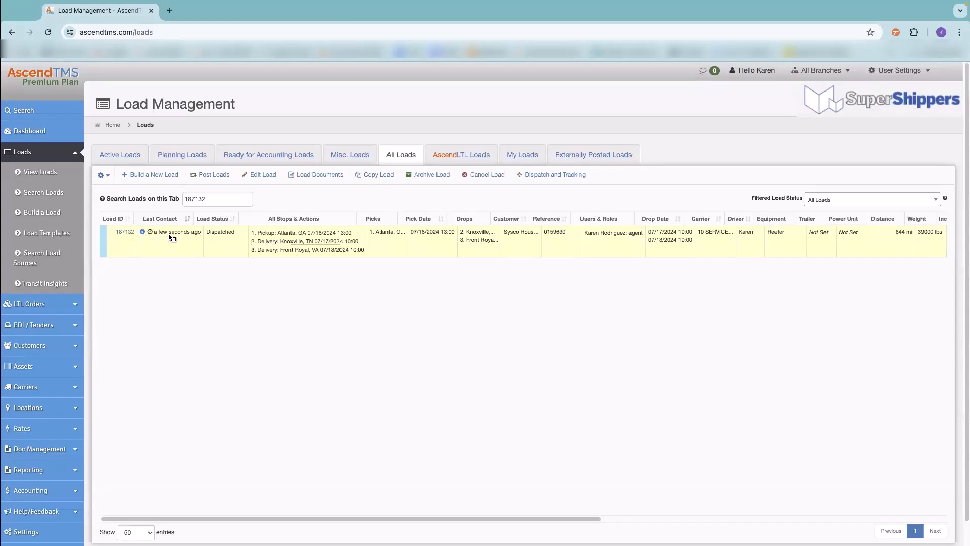
- Open the load's log with map and examine the truck's tracked position at street level around the marker
{"action": "right_click", "coordinate": [213, 248]}
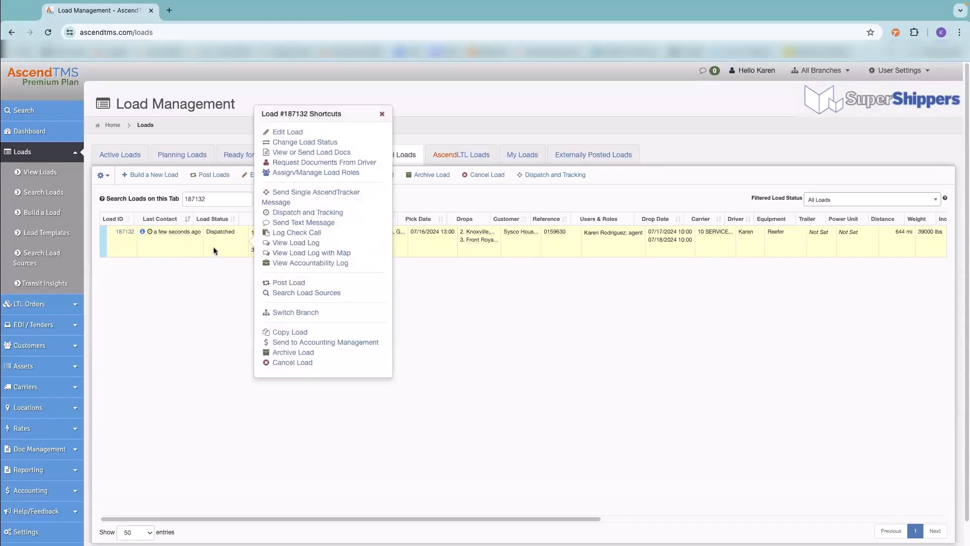
{"action": "left_click", "coordinate": [296, 253]}
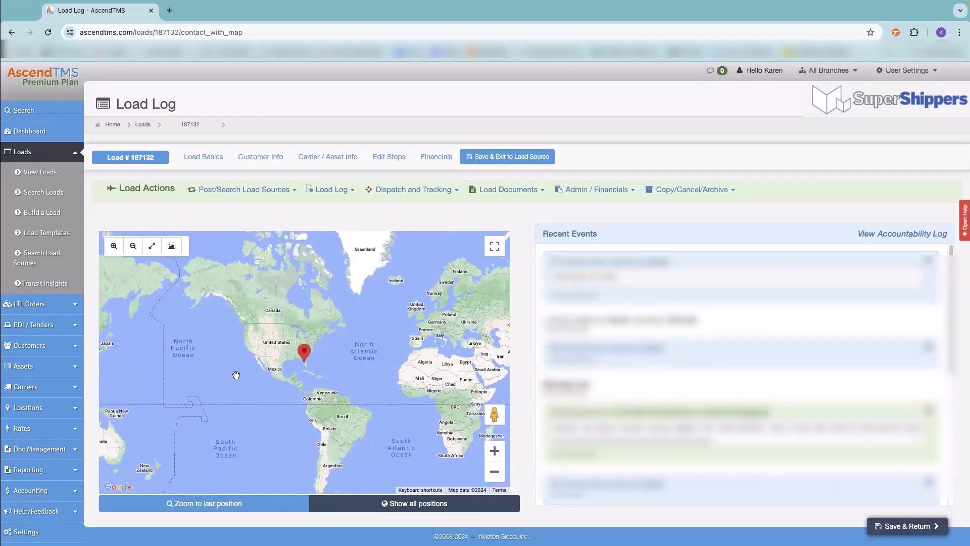
{"action": "scroll", "coordinate": [284, 347], "scroll_direction": "up", "scroll_amount": 5}
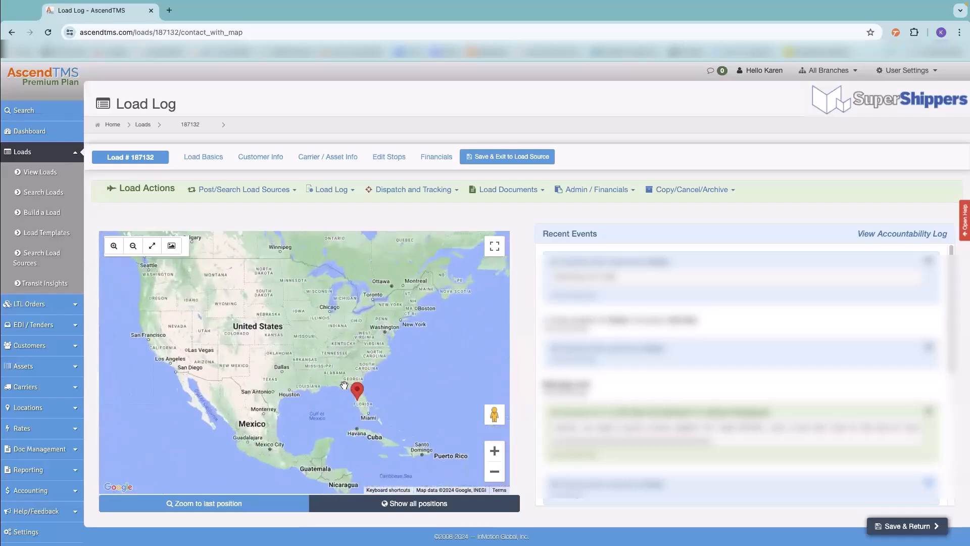
{"action": "scroll", "coordinate": [321, 356], "scroll_direction": "up", "scroll_amount": 4}
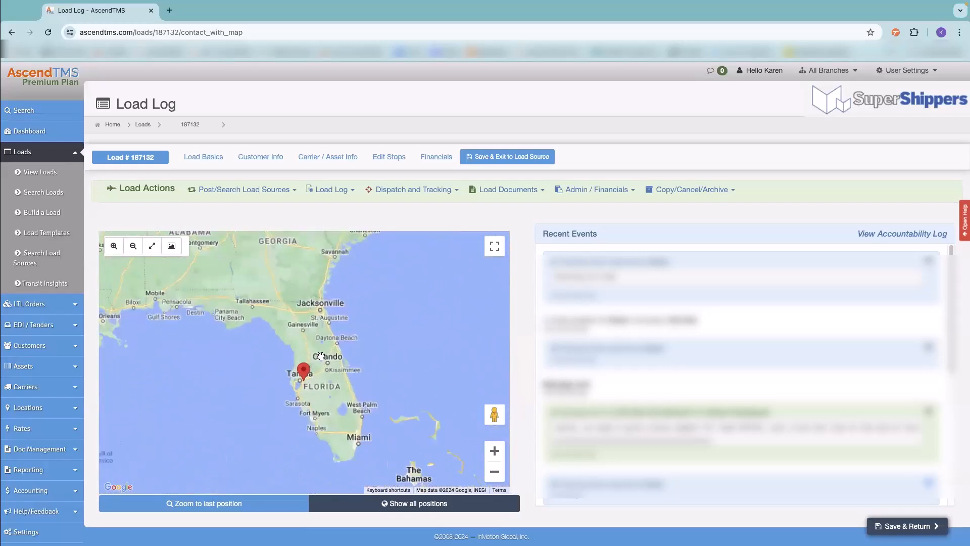
{"action": "left_click_drag", "start_coordinate": [257, 423], "coordinate": [303, 288]}
{"action": "scroll", "coordinate": [276, 365], "scroll_direction": "up", "scroll_amount": 4}
{"action": "left_click_drag", "start_coordinate": [253, 407], "coordinate": [270, 359]}
{"action": "left_click_drag", "start_coordinate": [277, 304], "coordinate": [296, 355]}
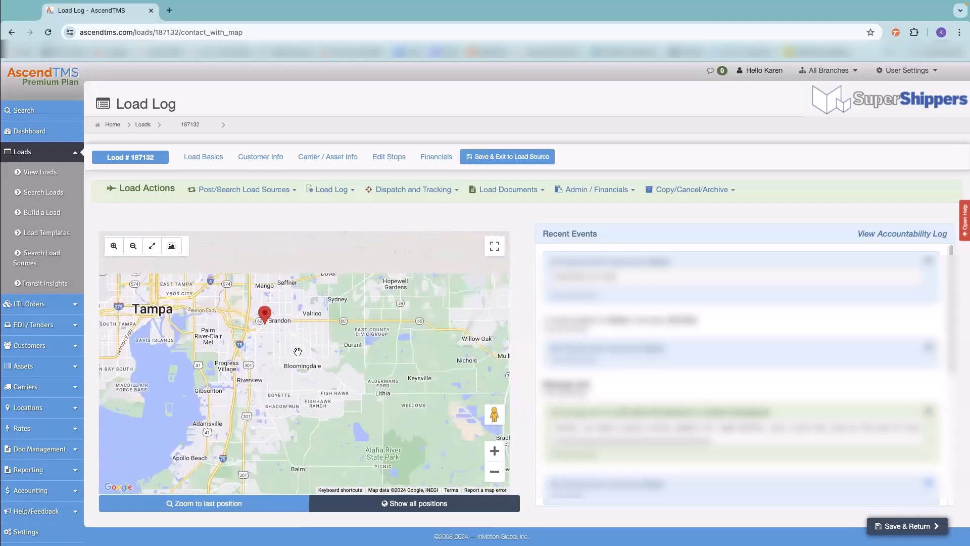
{"action": "scroll", "coordinate": [296, 352], "scroll_direction": "up", "scroll_amount": 3}
{"action": "left_click_drag", "start_coordinate": [250, 306], "coordinate": [284, 338]}
{"action": "scroll", "coordinate": [281, 332], "scroll_direction": "up", "scroll_amount": 2}
{"action": "scroll", "coordinate": [258, 325], "scroll_direction": "up", "scroll_amount": 3}
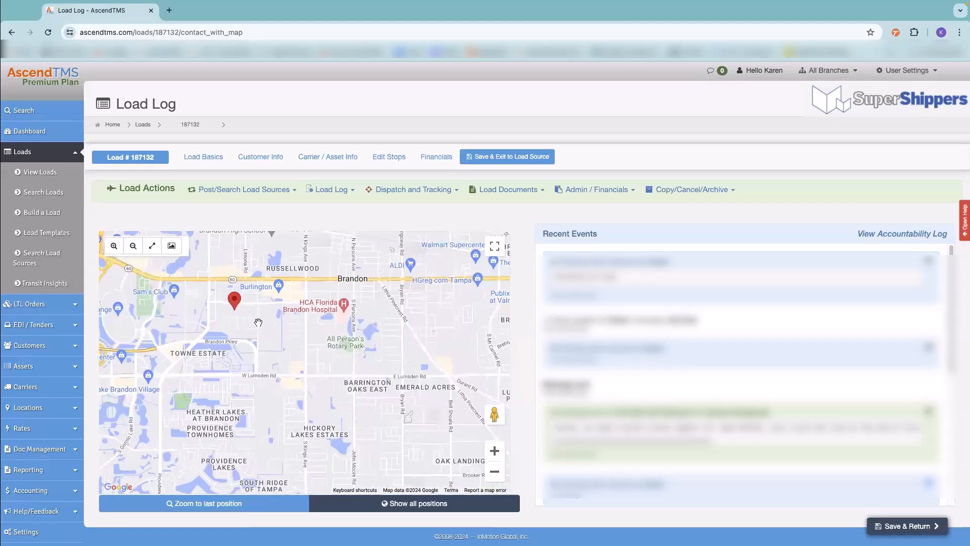
{"action": "scroll", "coordinate": [257, 326], "scroll_direction": "up", "scroll_amount": 2}
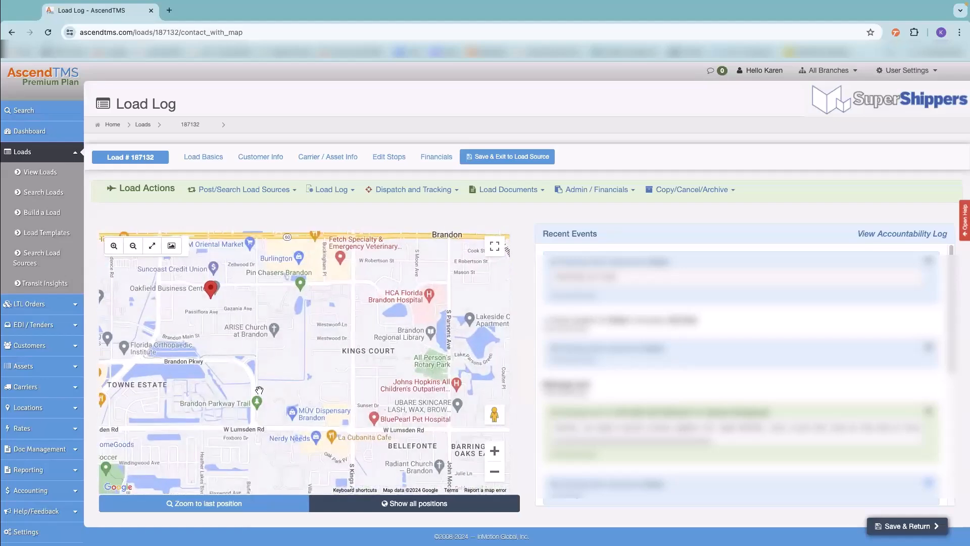
- Log a check call for the load with the details "running late" and the current truck location Tampa, FL, USA
{"action": "mouse_move", "coordinate": [372, 198]}
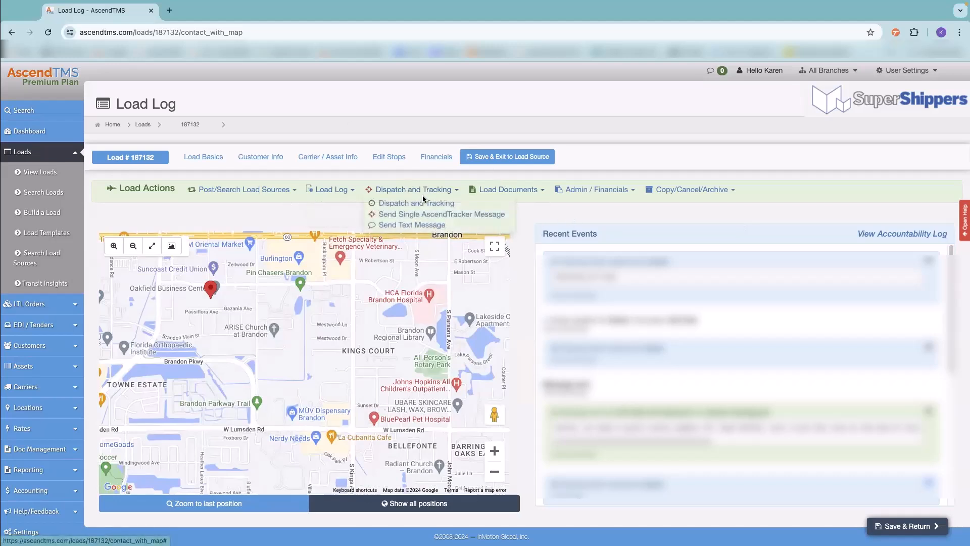
{"action": "mouse_move", "coordinate": [328, 189]}
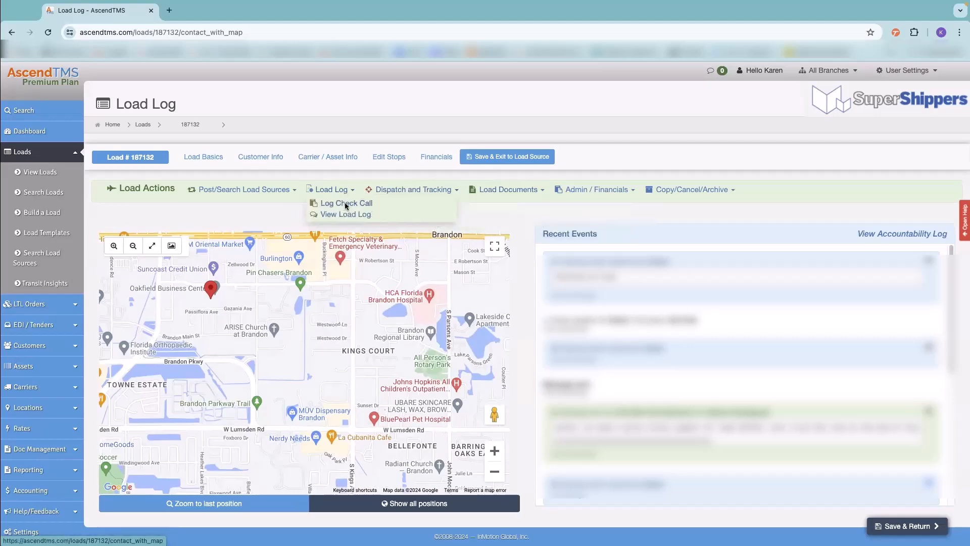
{"action": "left_click", "coordinate": [345, 203]}
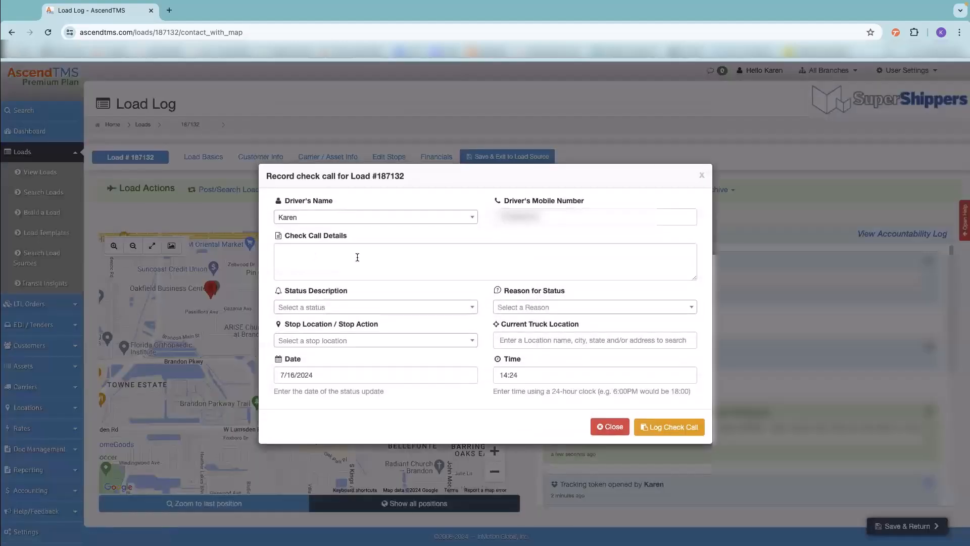
{"action": "left_click", "coordinate": [310, 252]}
{"action": "type", "text": "running late"}
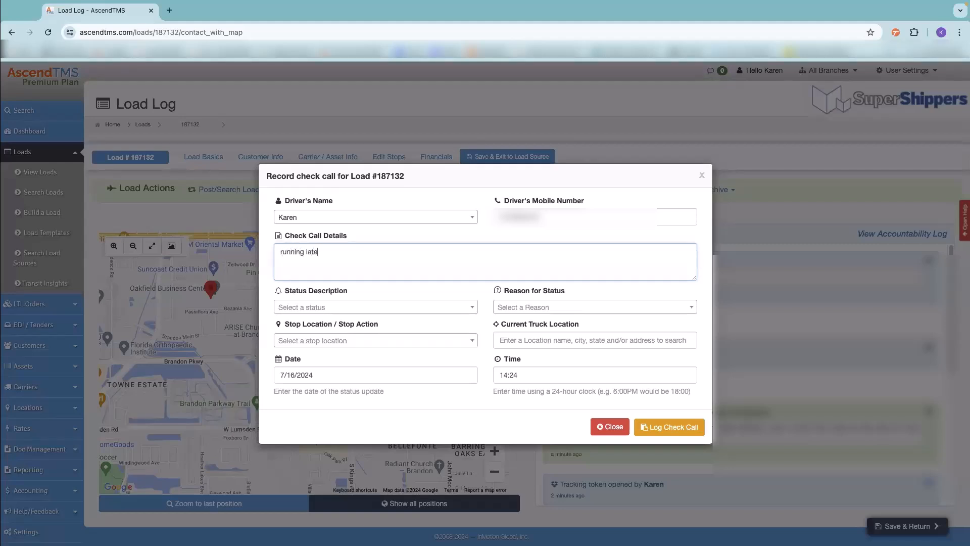
{"action": "left_click", "coordinate": [507, 336]}
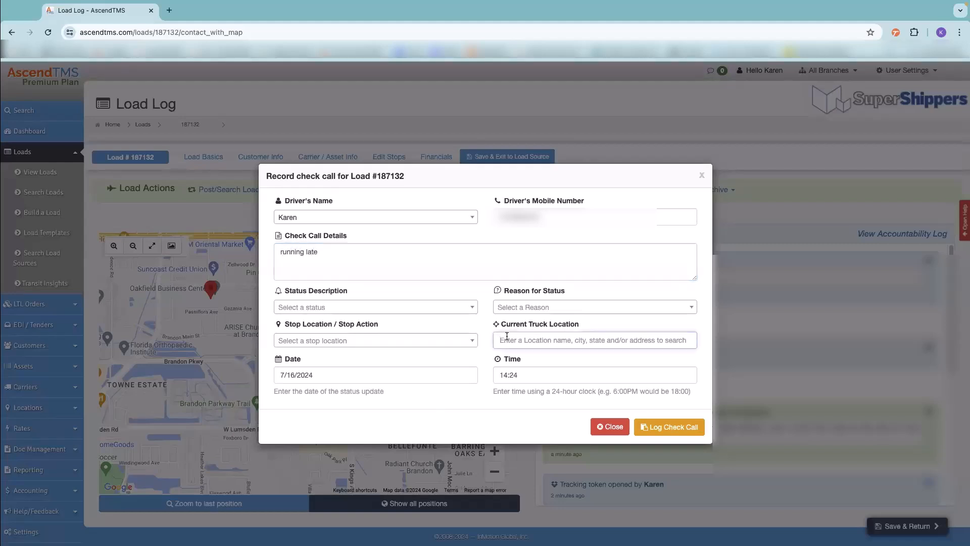
{"action": "type", "text": "Tampoa"}
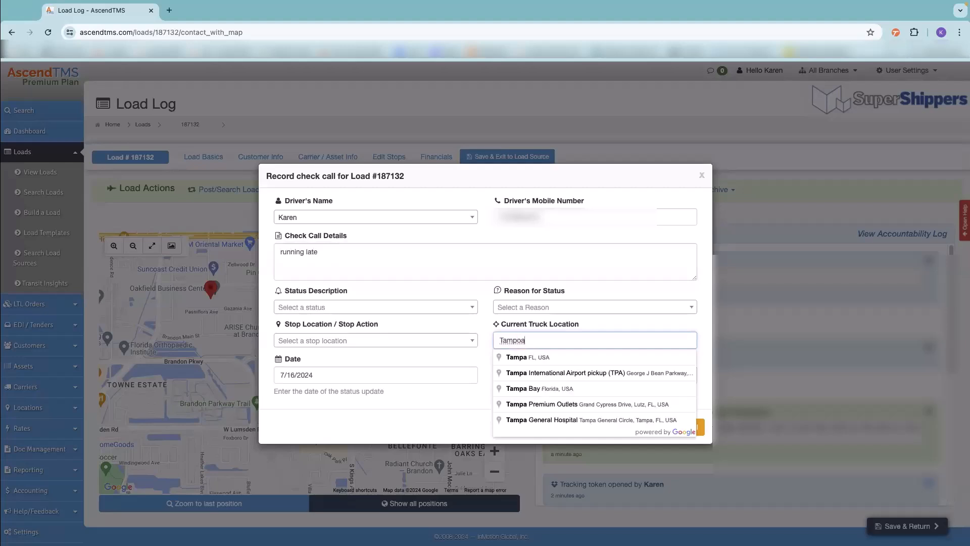
{"action": "left_click", "coordinate": [521, 359]}
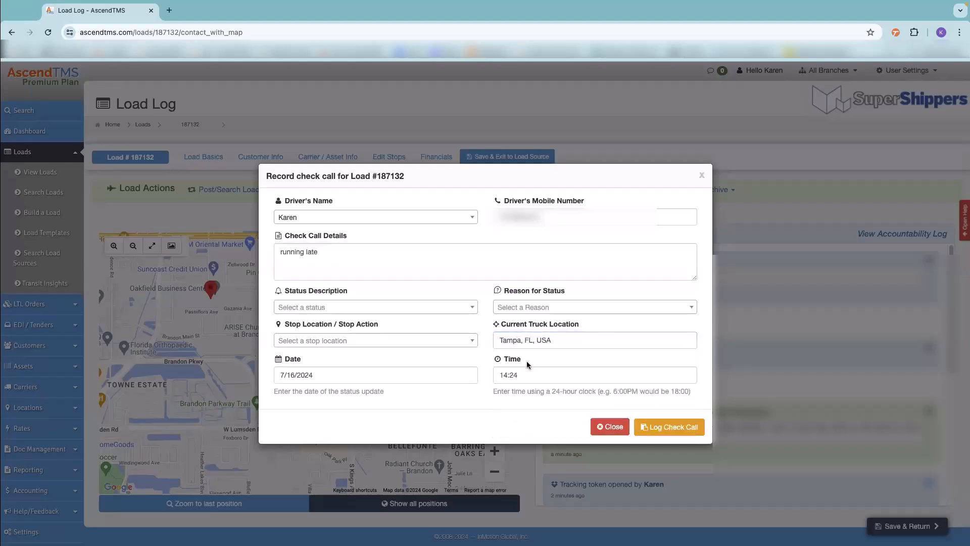
{"action": "left_click", "coordinate": [660, 425]}
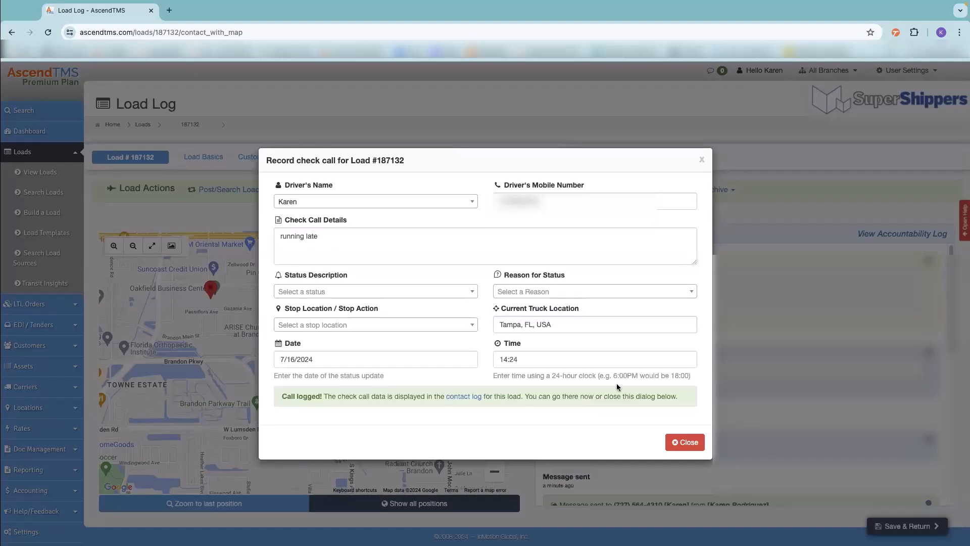
{"action": "left_click", "coordinate": [699, 158]}
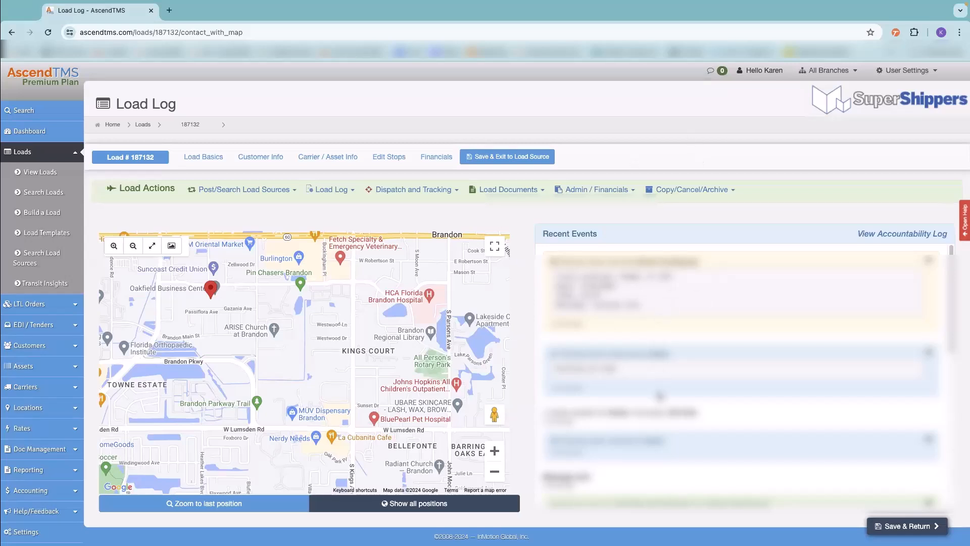
- Review the load's recent events and examine all three pages of its accountability log for who changed which fields
{"action": "scroll", "coordinate": [659, 395], "scroll_direction": "down", "scroll_amount": 5}
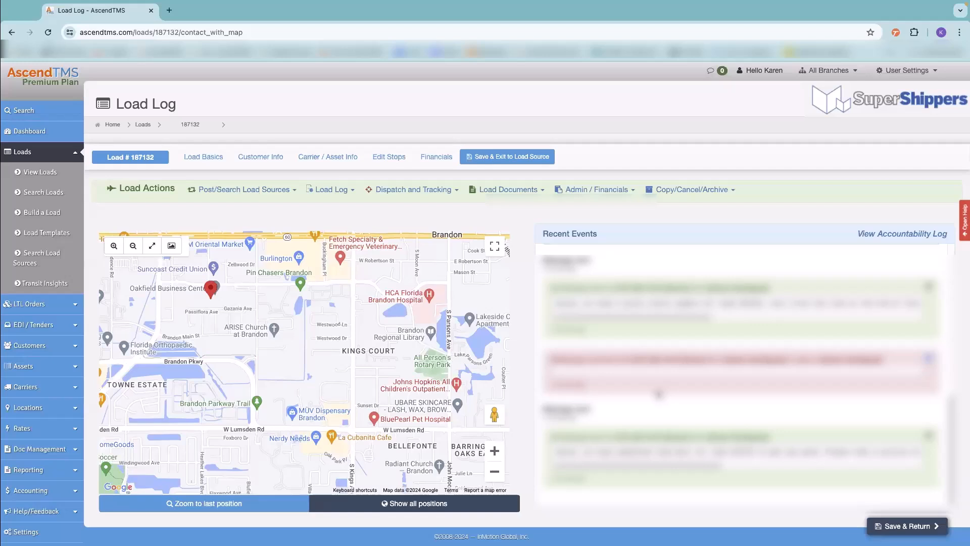
{"action": "scroll", "coordinate": [699, 244], "scroll_direction": "up", "scroll_amount": 5}
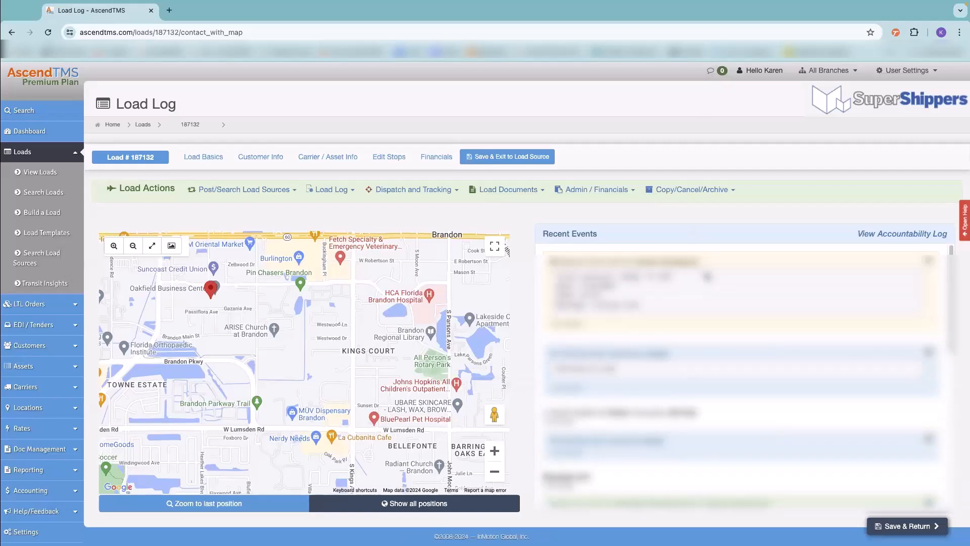
{"action": "mouse_move", "coordinate": [611, 190]}
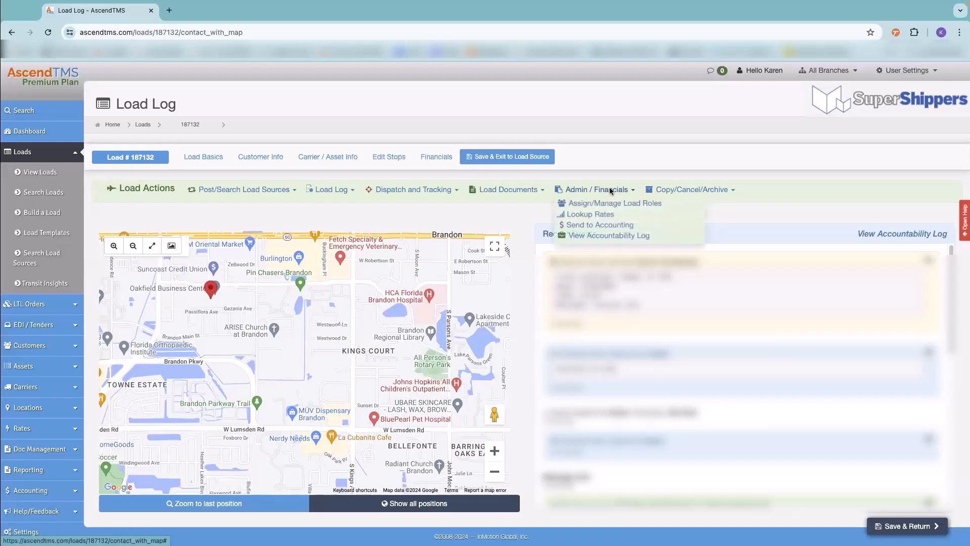
{"action": "left_click", "coordinate": [614, 236]}
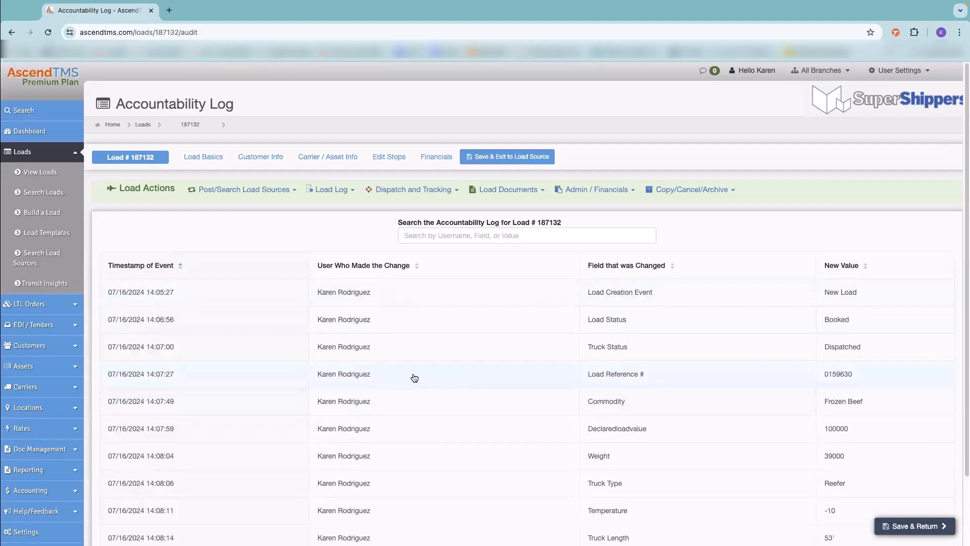
{"action": "scroll", "coordinate": [505, 415], "scroll_direction": "down", "scroll_amount": 1}
{"action": "scroll", "coordinate": [505, 415], "scroll_direction": "down", "scroll_amount": 3}
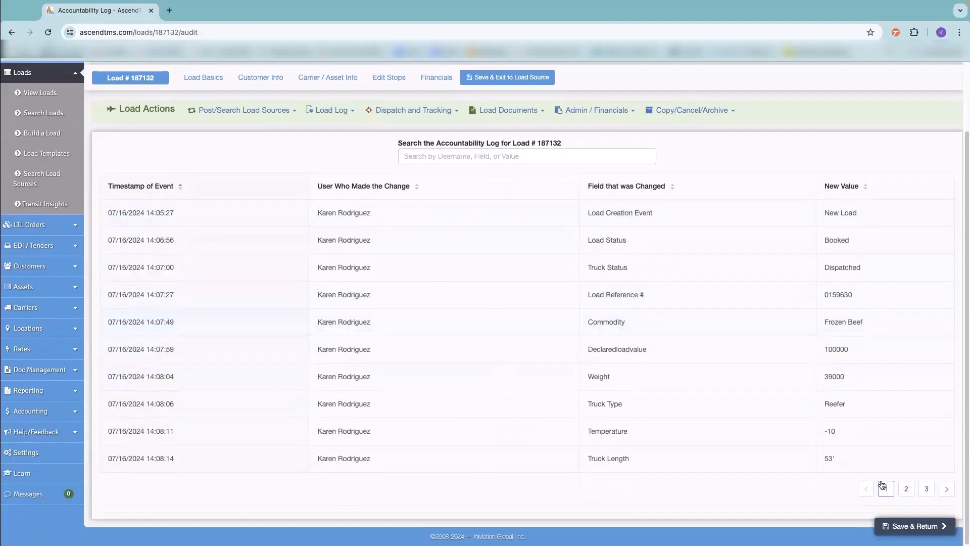
{"action": "left_click", "coordinate": [905, 489]}
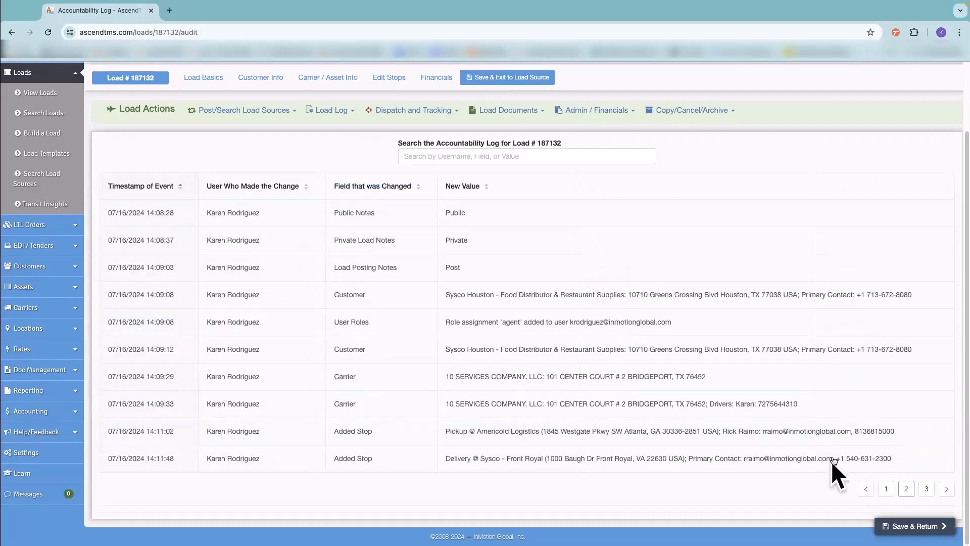
{"action": "left_click", "coordinate": [926, 489]}
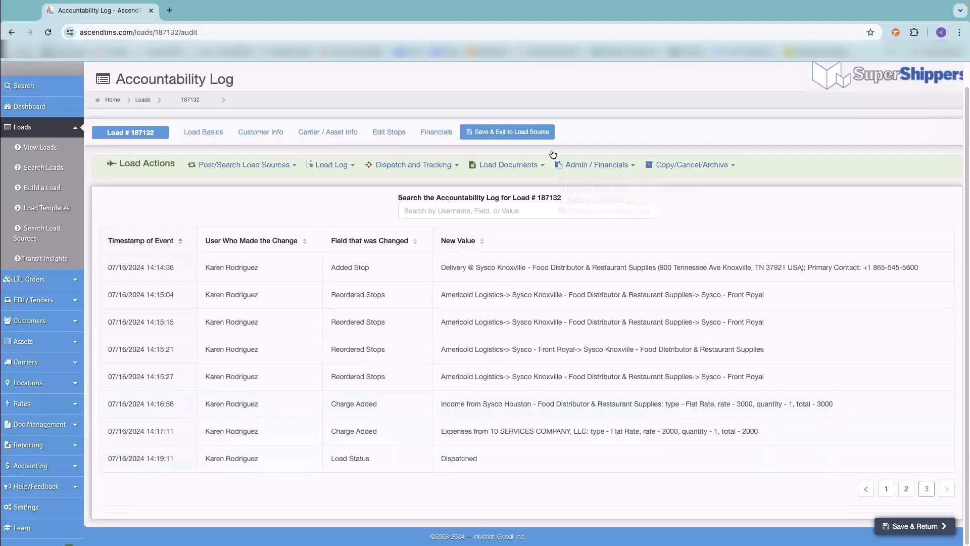
- Return to the load list and review the shortcuts available for the load, closing them without choosing one
{"action": "left_click", "coordinate": [38, 150]}
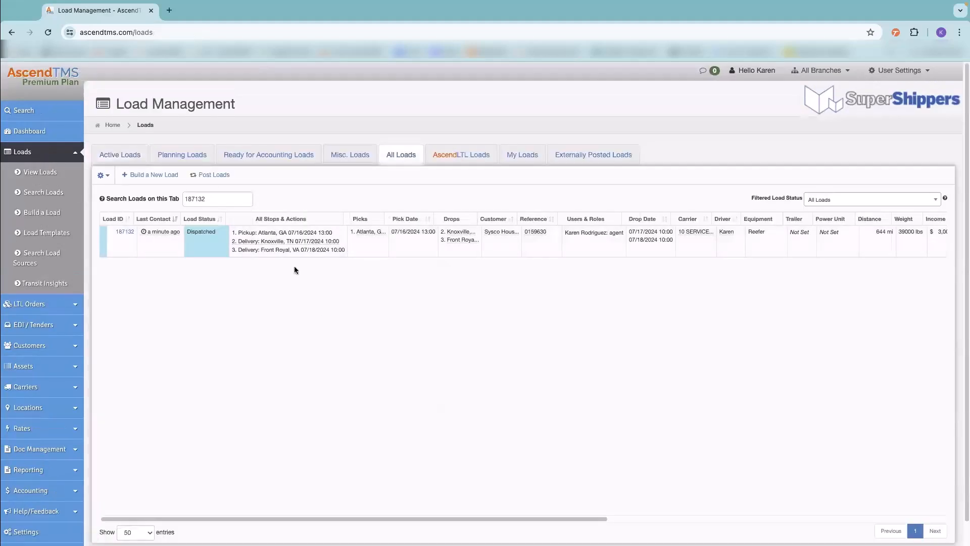
{"action": "left_click", "coordinate": [233, 242]}
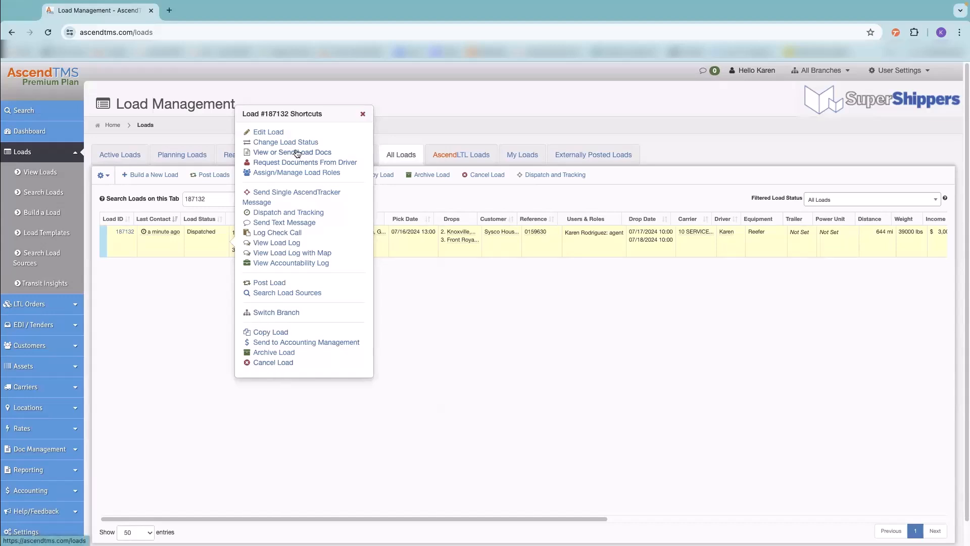
{"action": "left_click", "coordinate": [364, 113]}
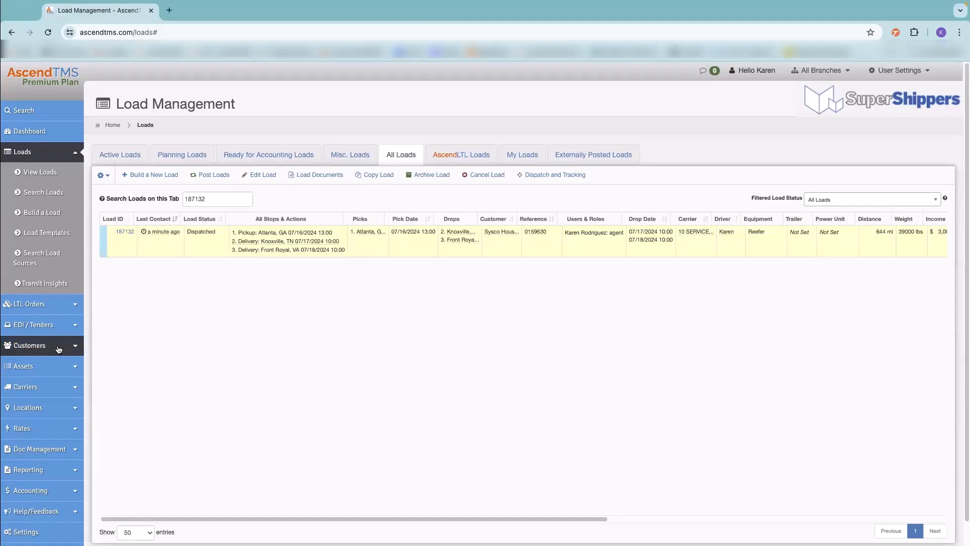
- Open the AscendTMS Learn help site from the load list
{"action": "scroll", "coordinate": [40, 345], "scroll_direction": "down", "scroll_amount": 1}
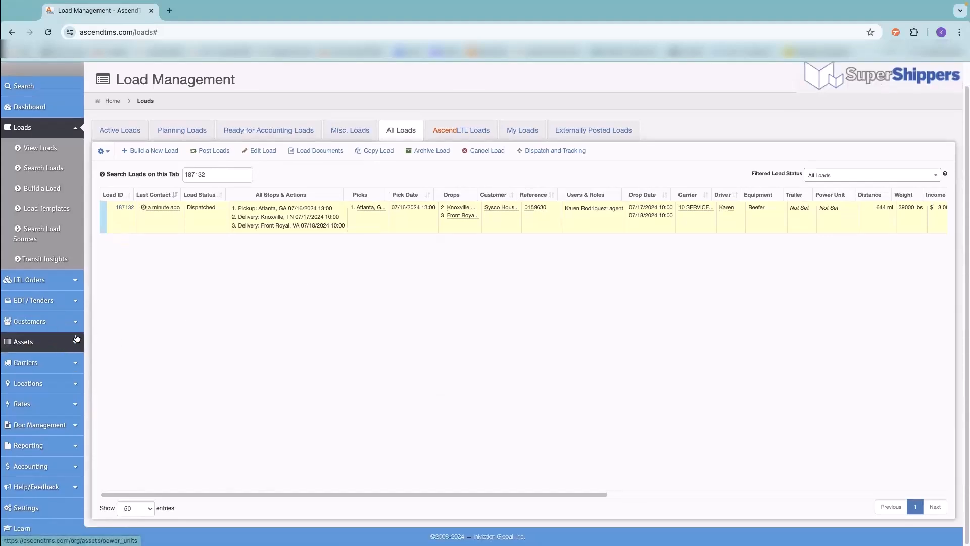
{"action": "left_click", "coordinate": [57, 529]}
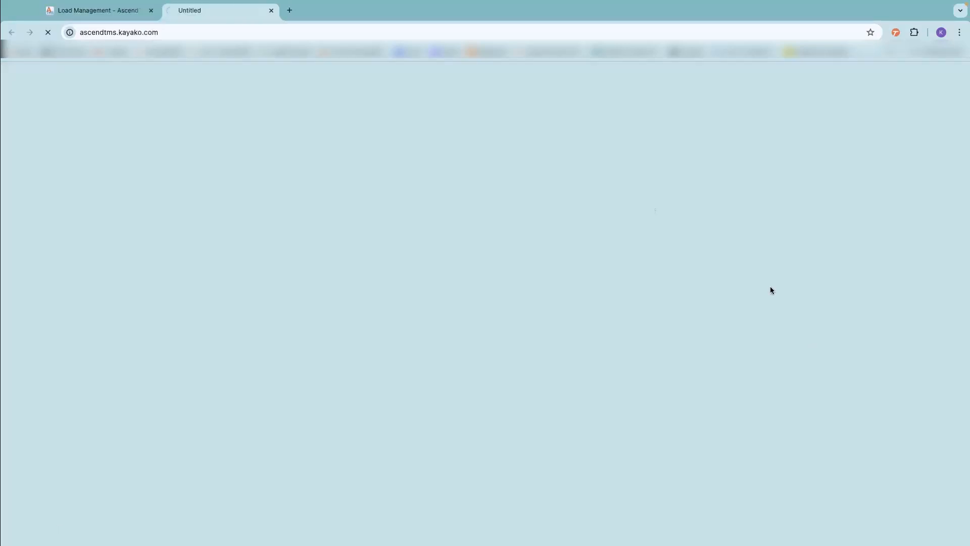